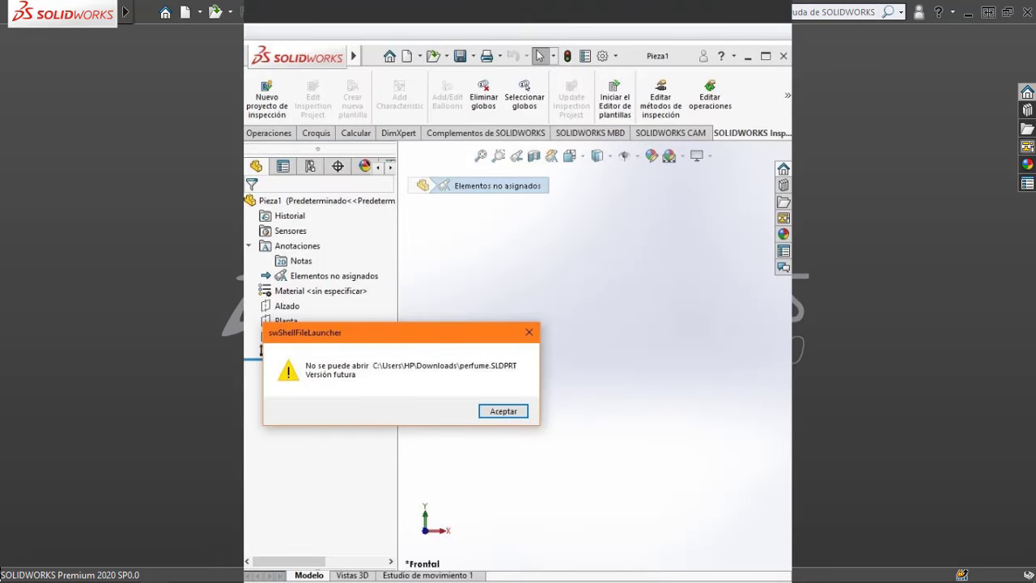
Step: Dismiss the perfume.SLDPRT future-version error and close the empty Pieza1 part
key("Return")
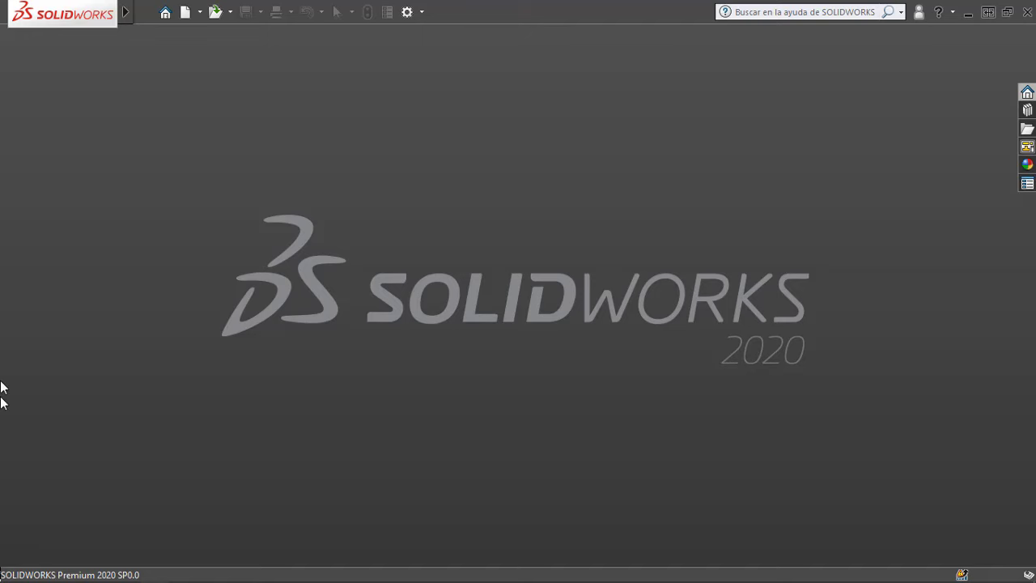
Step: Open the ENSMBLE 1 - EJE RODAMIENTO part from the ENSAMBLE 1 folder
mouse_move(129, 581)
left_click(127, 571)
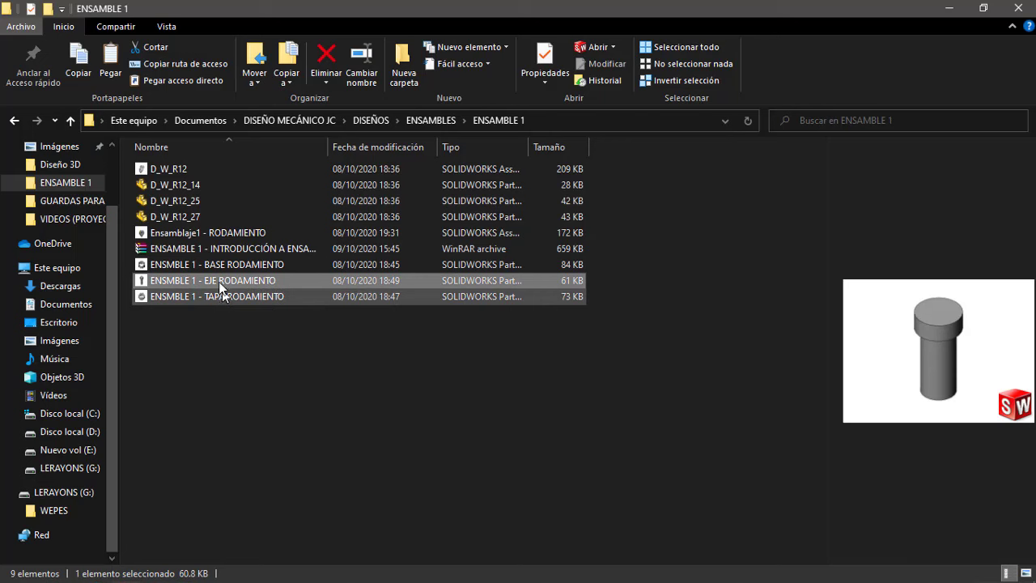
left_click(595, 47)
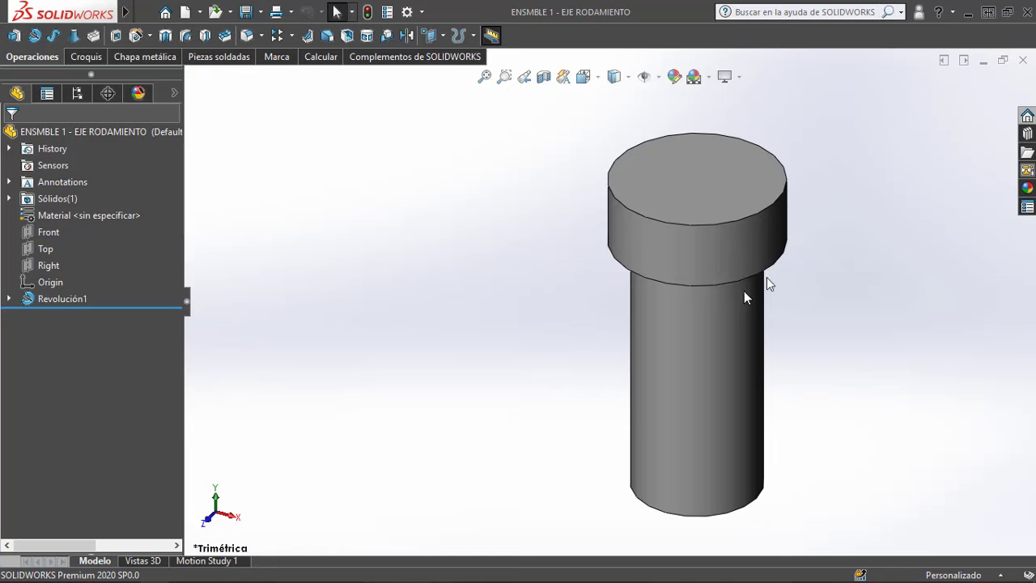
Step: Save the EJE RODAMIENTO shaft with Guardar como as IGES (*.igs) in ENSAMBLE 1
scroll(769, 281, "down", 2)
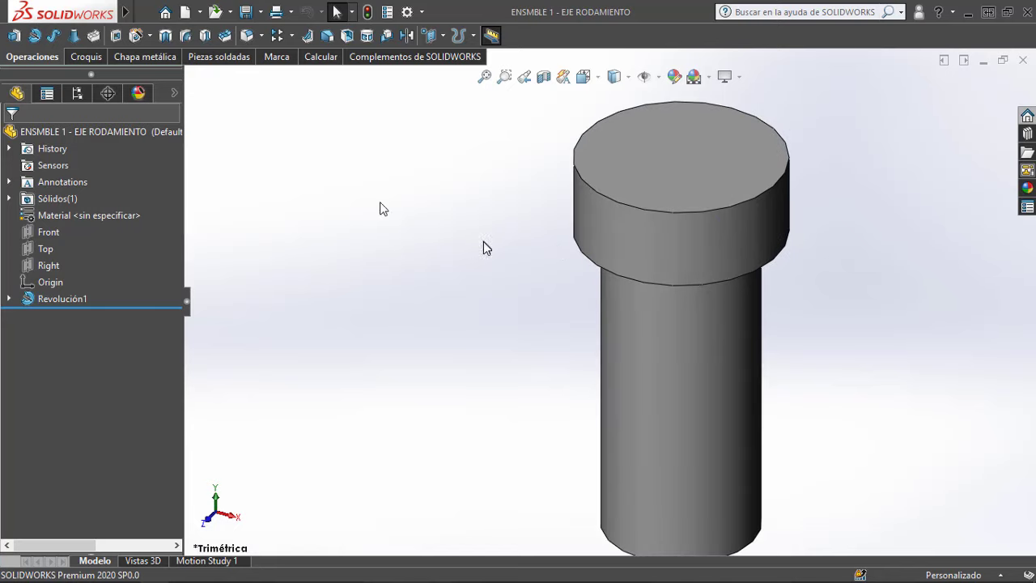
left_click(261, 12)
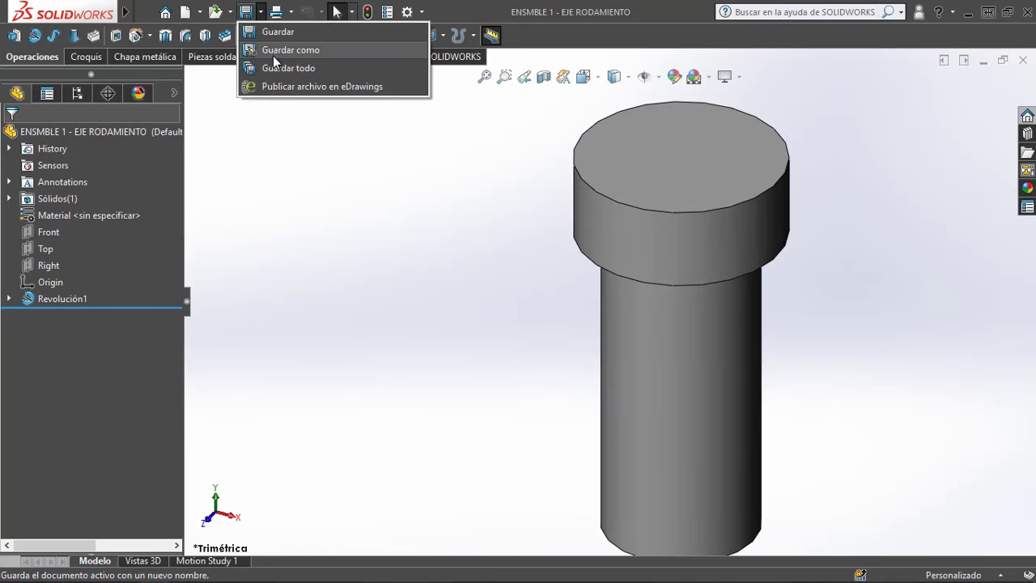
left_click(273, 55)
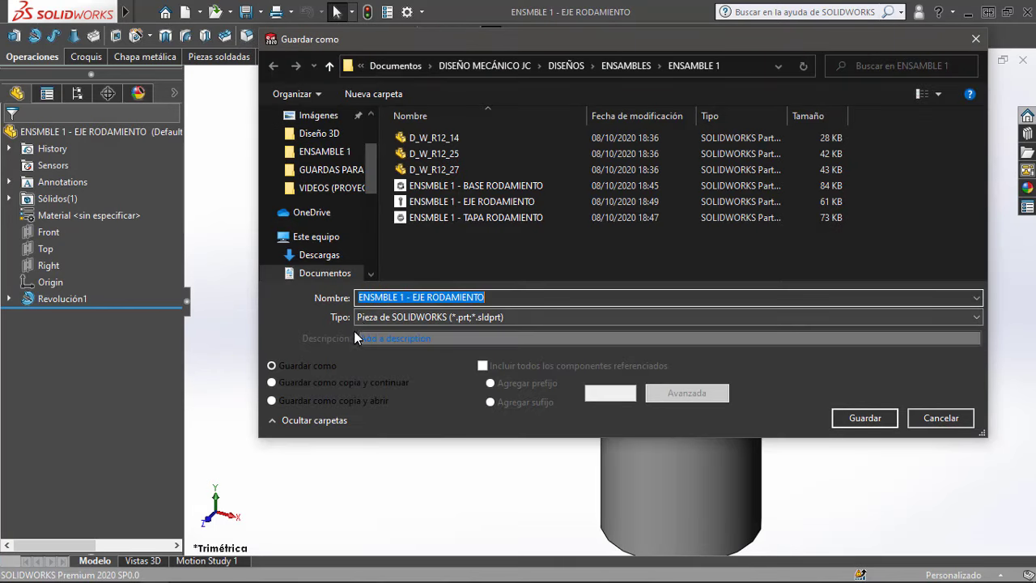
left_click(566, 320)
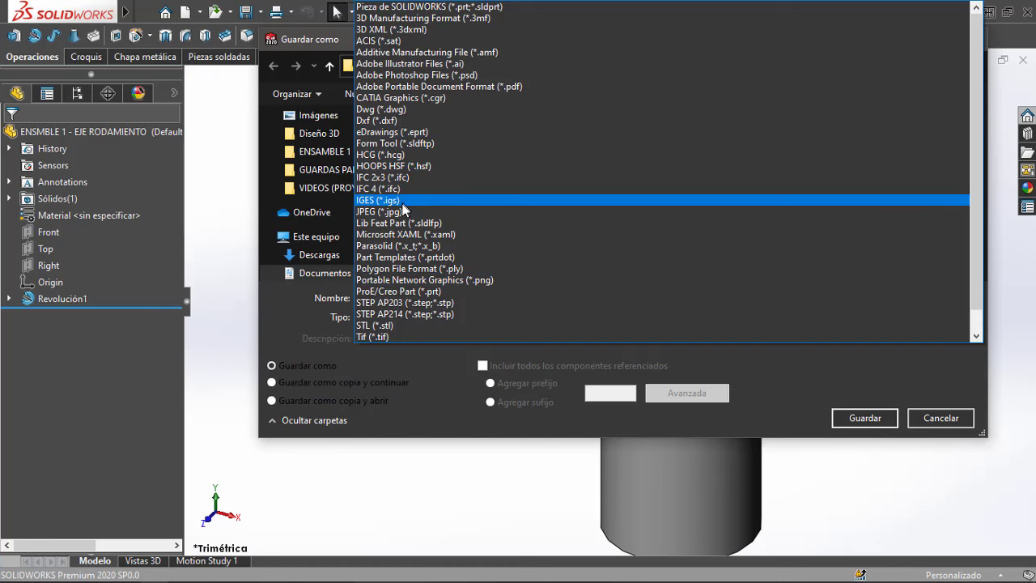
left_click(394, 201)
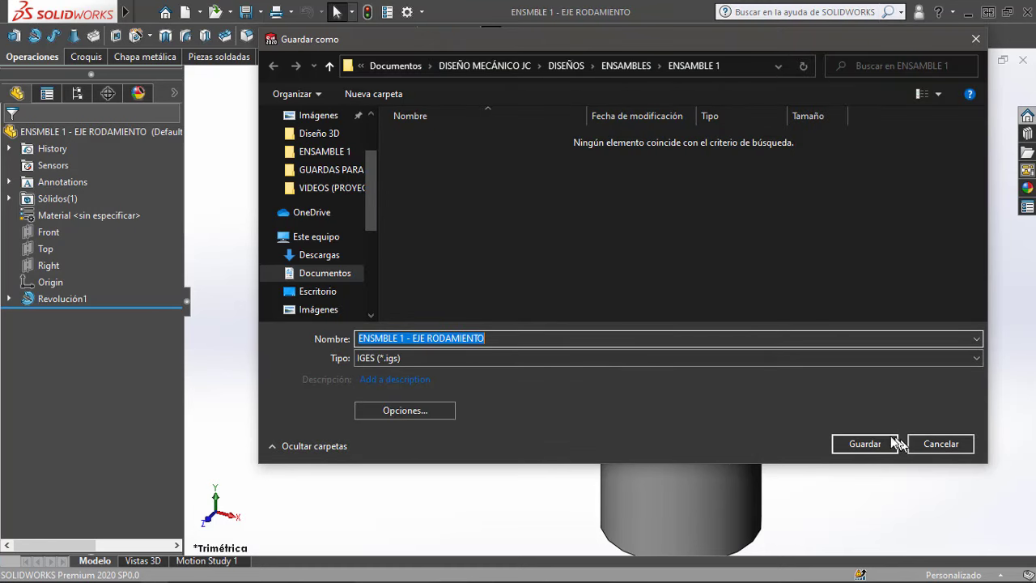
left_click(865, 443)
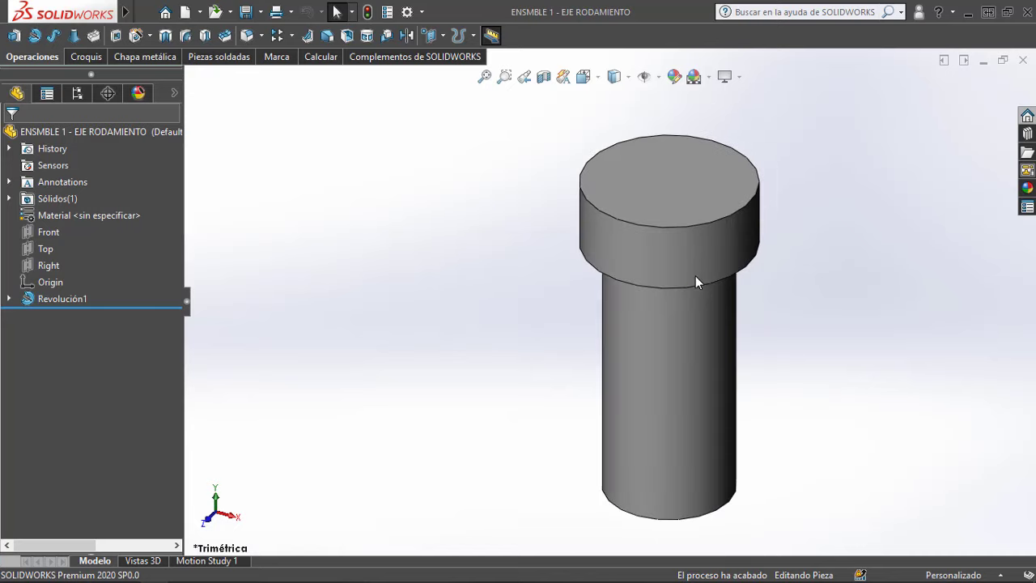
Step: Close the EJE RODAMIENTO shaft part document
scroll(694, 280, "up", 2)
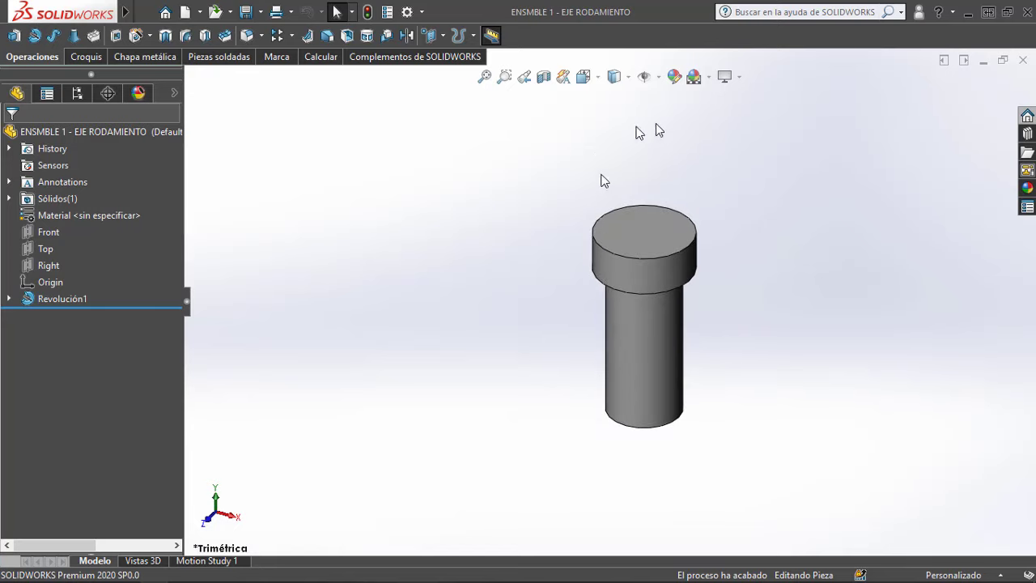
left_click(1023, 64)
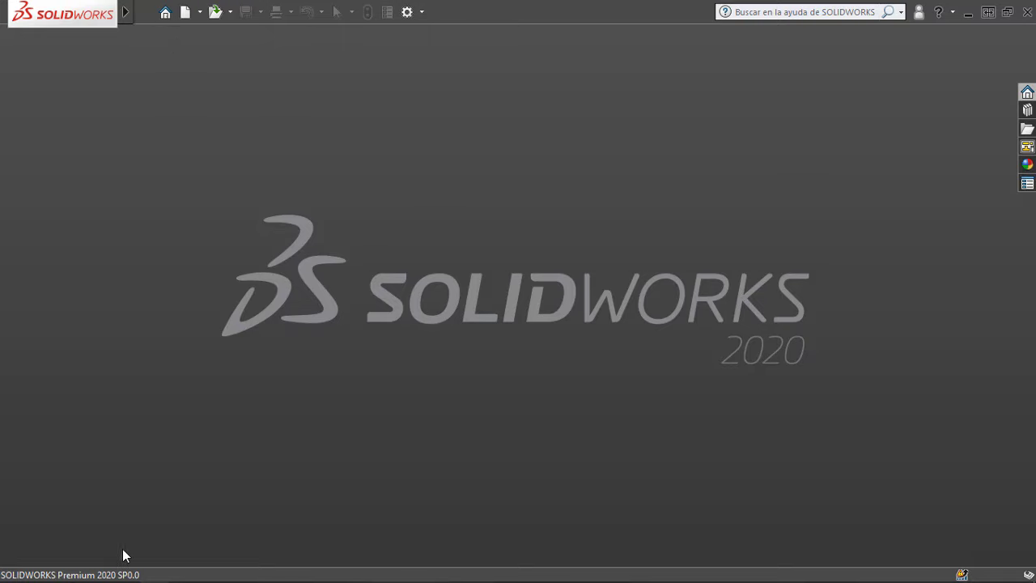
Step: Drag ENSMBLE 1 - EJE RODAMIENTO.IGS from ENSAMBLE 1 onto SOLIDWORKS after cancelling the app prompt
left_click(127, 573)
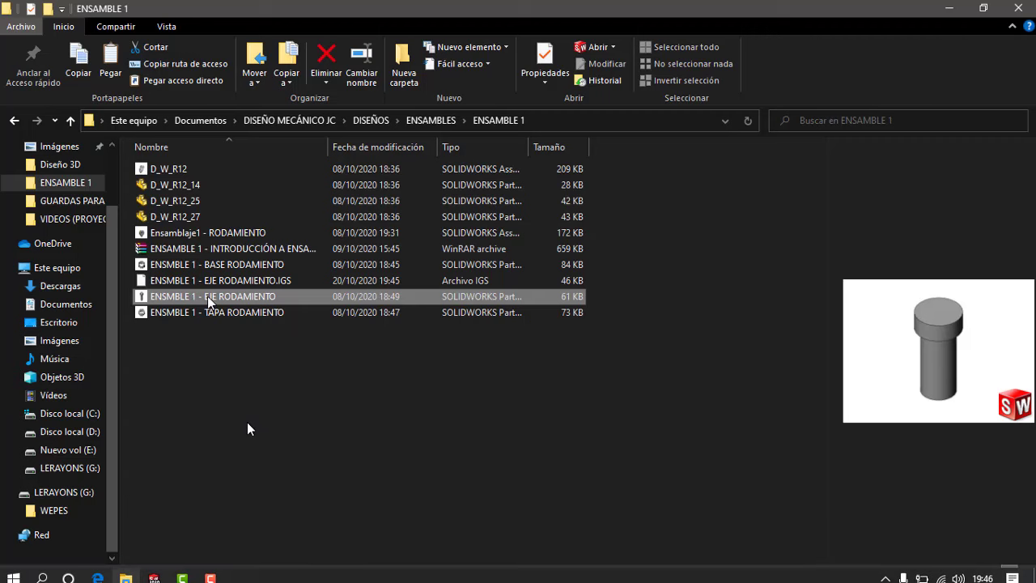
left_click(246, 421)
left_click(207, 280)
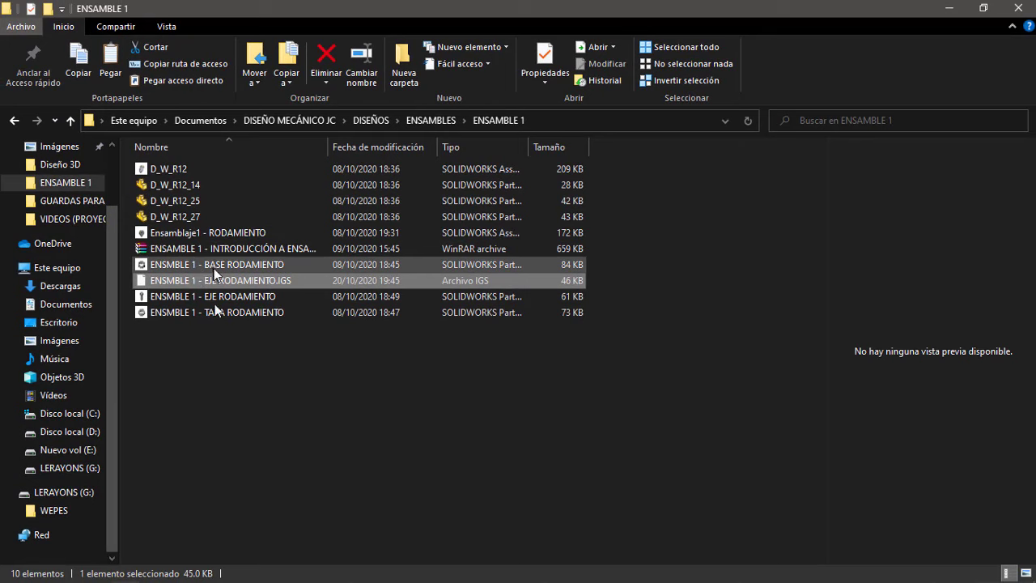
left_click(214, 297)
left_click(217, 285)
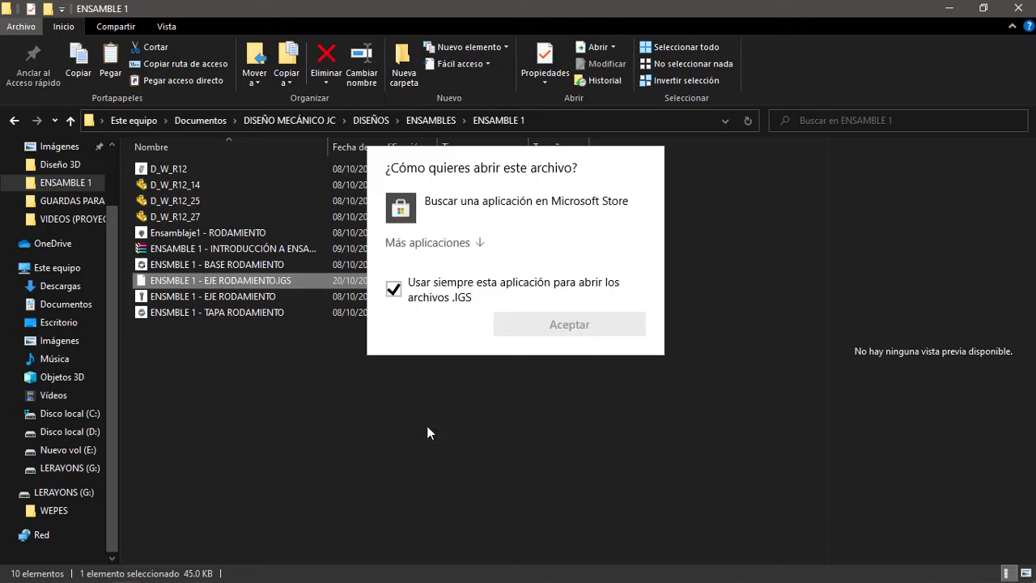
key("Escape")
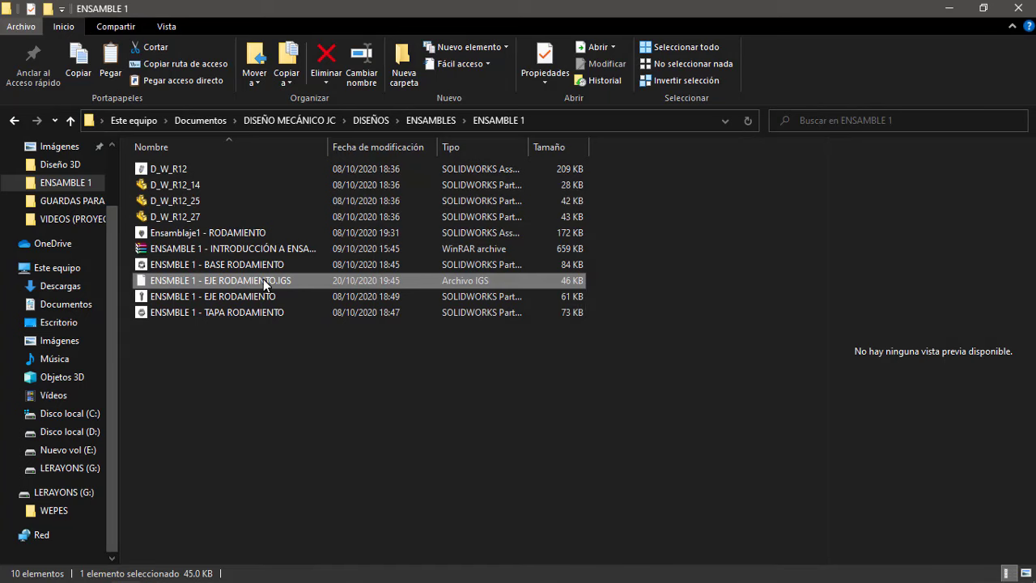
mouse_move(263, 278)
left_mouse_down()
mouse_move(200, 558)
mouse_move(314, 284)
mouse_move(464, 193)
left_mouse_up()
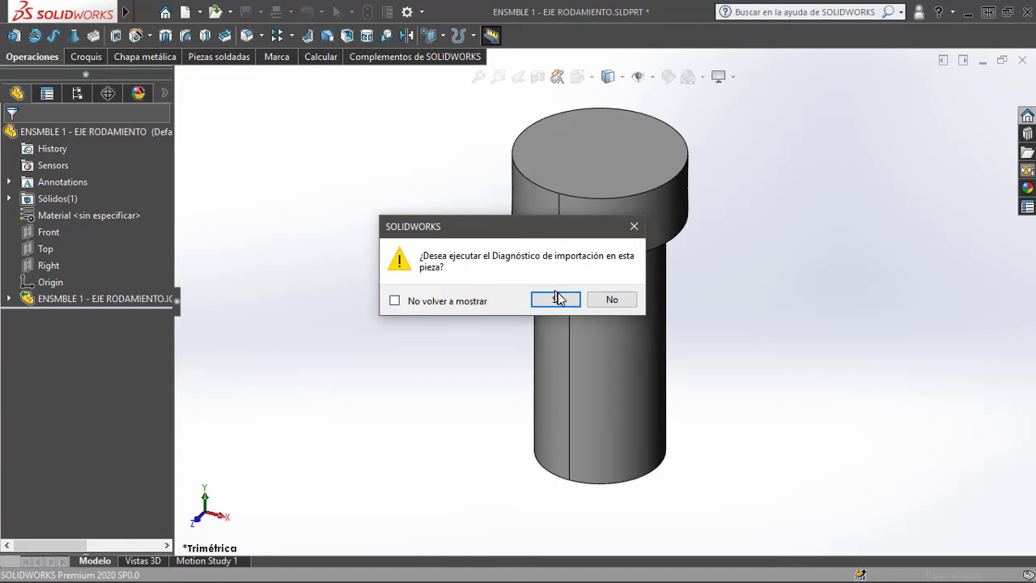
Step: Decline import diagnosis, zoom and orbit the IGES shaft, then return to isometric view
left_click(619, 300)
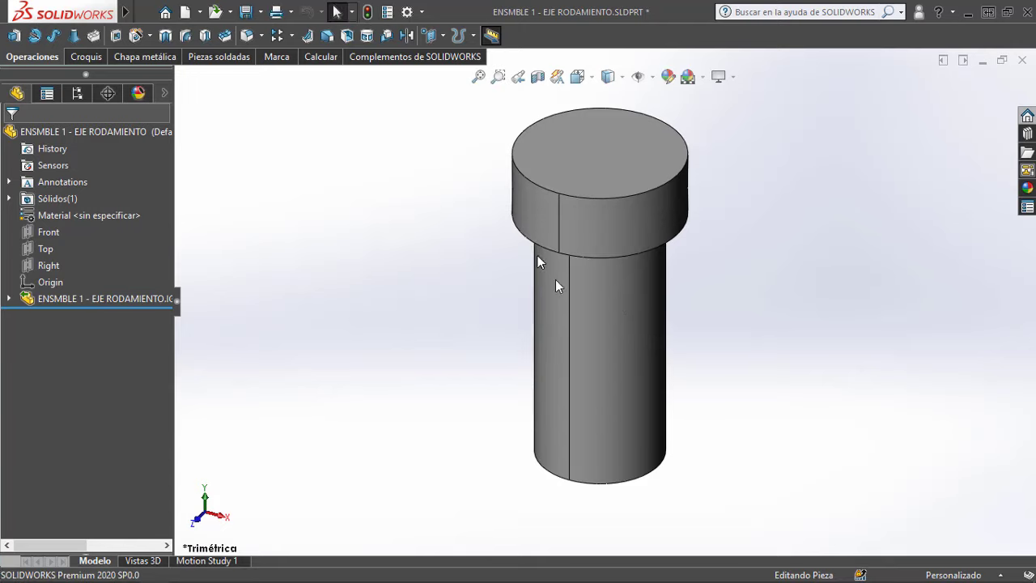
scroll(640, 294, "up", 2)
scroll(652, 296, "up", 1)
scroll(652, 296, "down", 3)
mouse_move(652, 296)
middle_mouse_down()
mouse_move(620, 277)
mouse_move(640, 267)
mouse_move(607, 266)
mouse_move(696, 215)
mouse_move(555, 286)
mouse_move(555, 278)
mouse_move(556, 293)
middle_mouse_up()
scroll(583, 267, "up", 2)
scroll(575, 264, "up", 2)
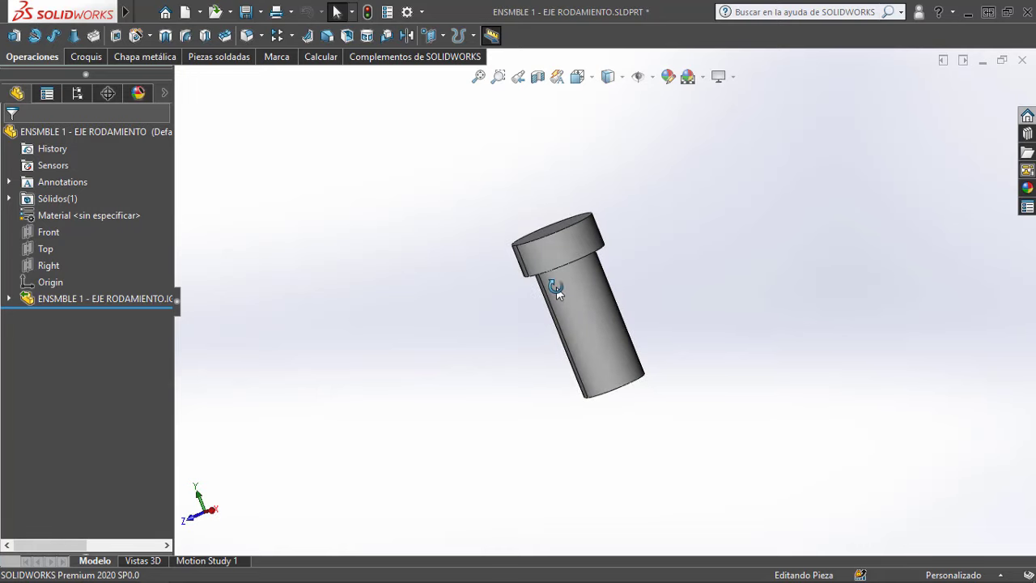
key("ctrl+7")
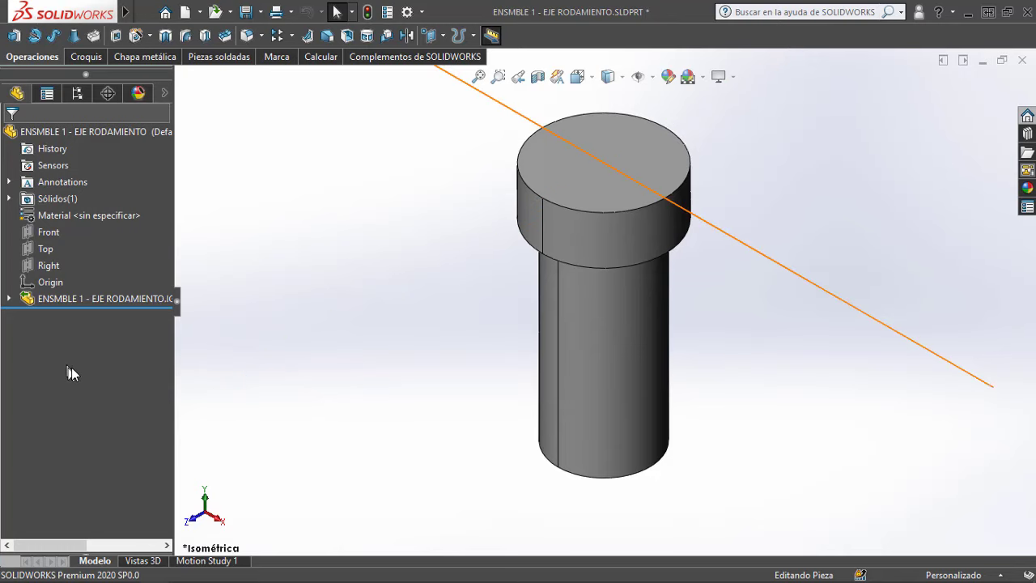
Step: Review the Importar page of System Options, then close the imported shaft part
left_click(407, 12)
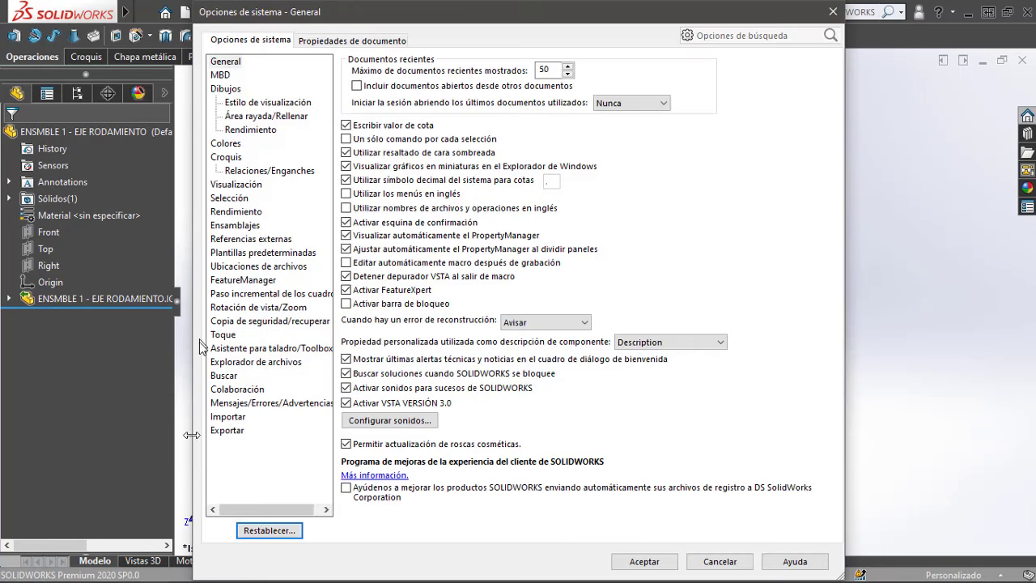
left_click(228, 417)
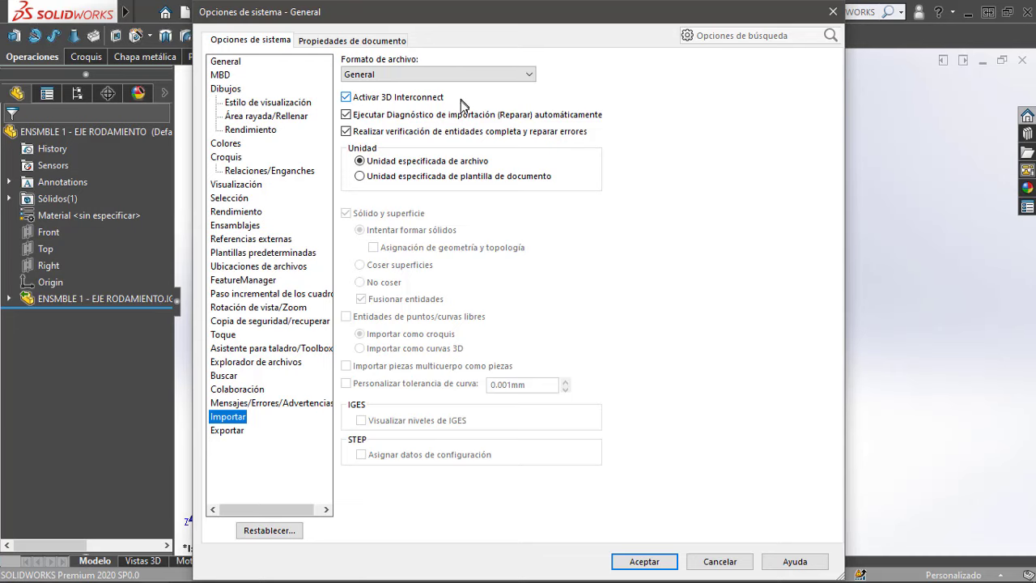
left_click(833, 11)
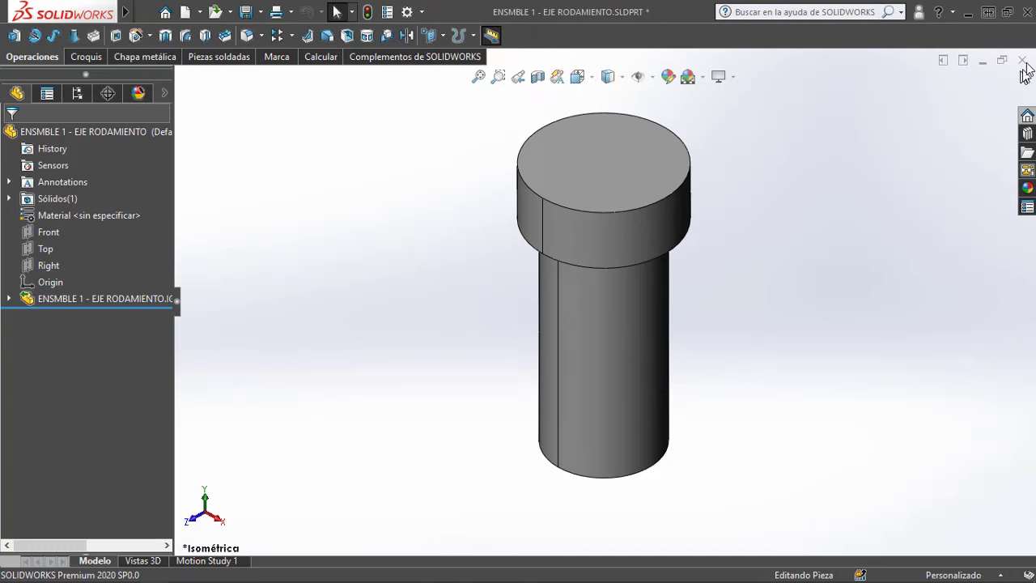
key("ctrl+w")
Step: Discard the part's changes and turn off 3D Interconnect in the Importar options
left_click(452, 309)
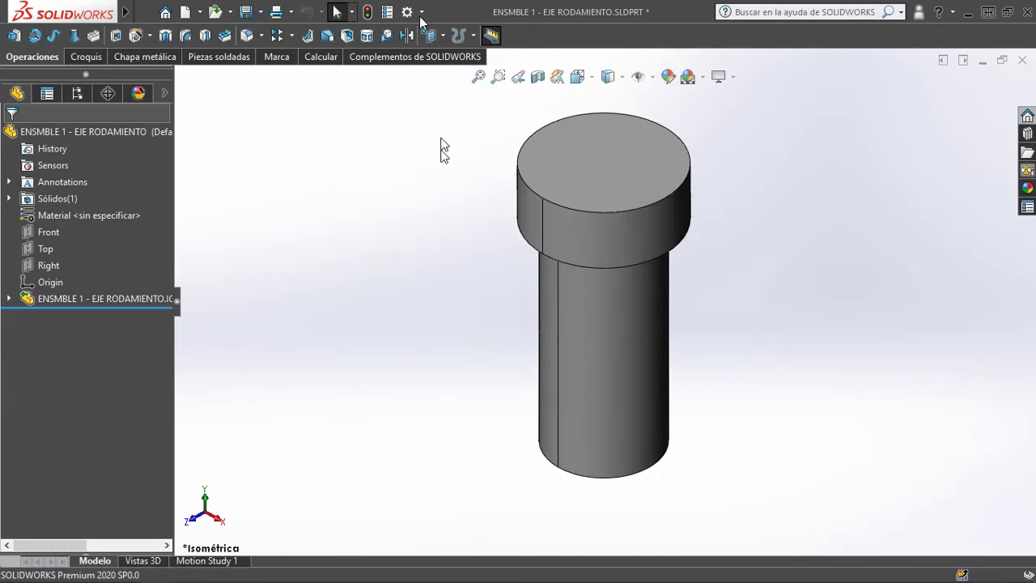
left_click(407, 12)
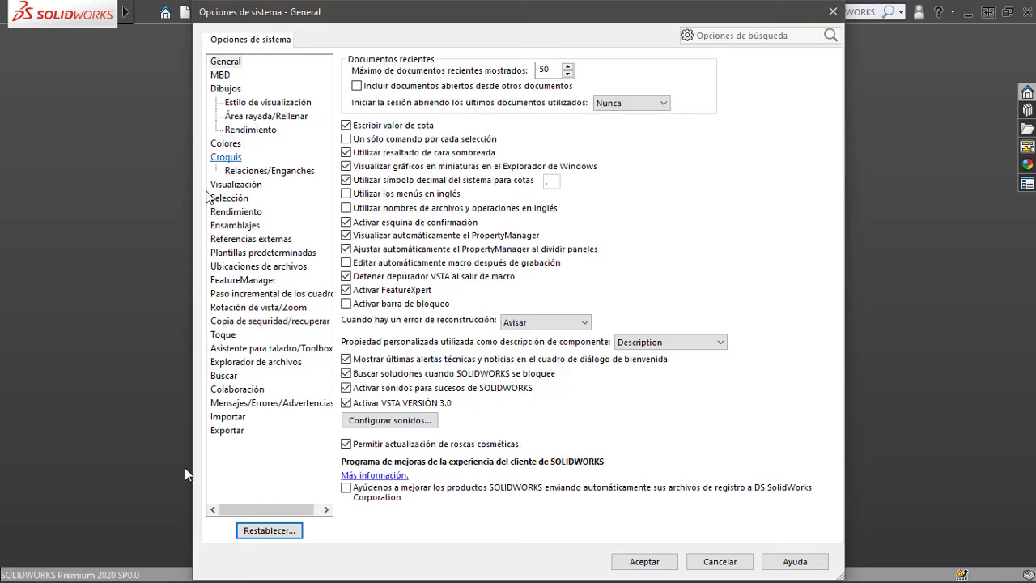
left_click(226, 416)
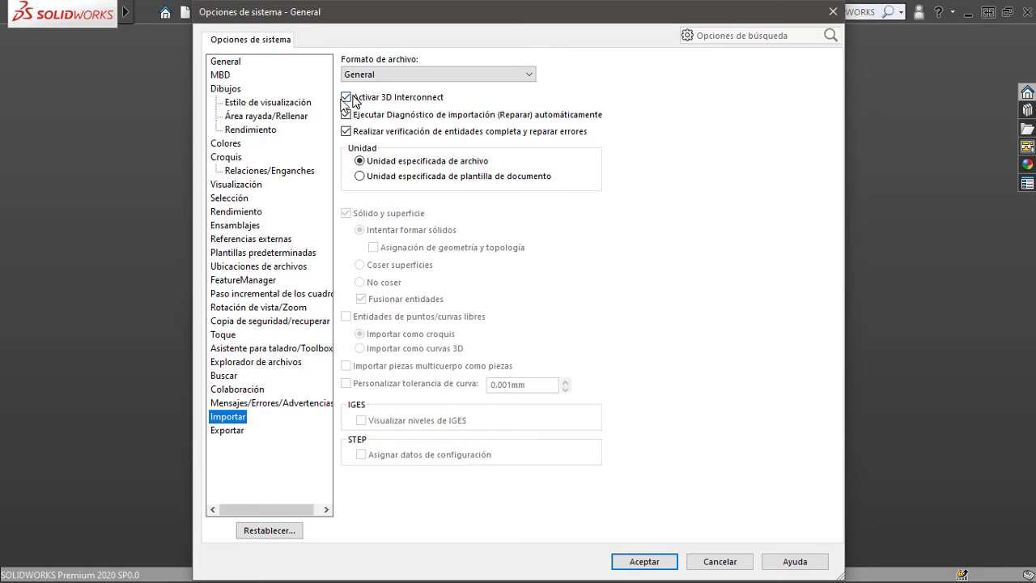
left_click(346, 98)
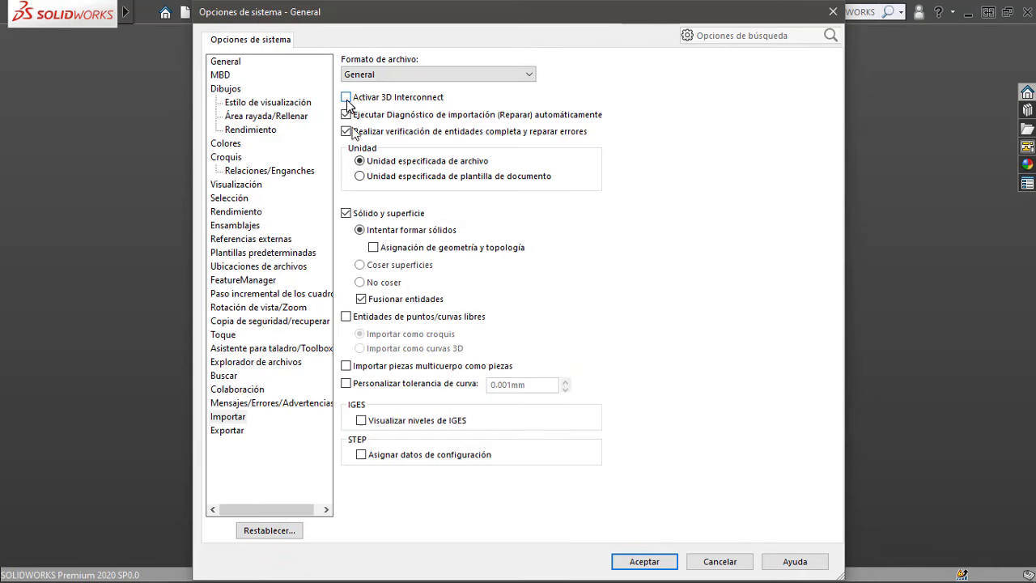
left_click(629, 565)
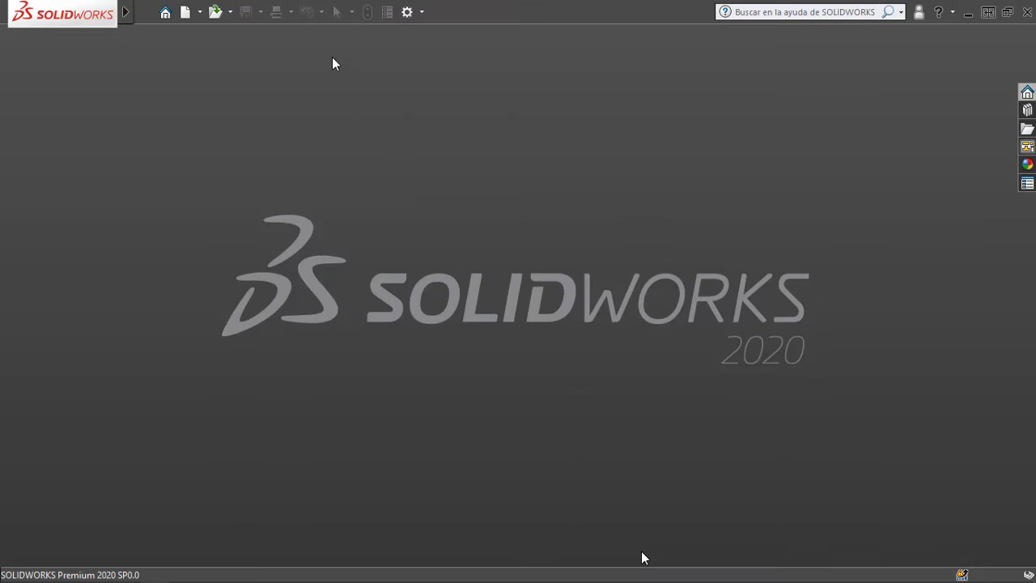
Step: Recheck the Importar system options and confirm the settings
left_click(405, 15)
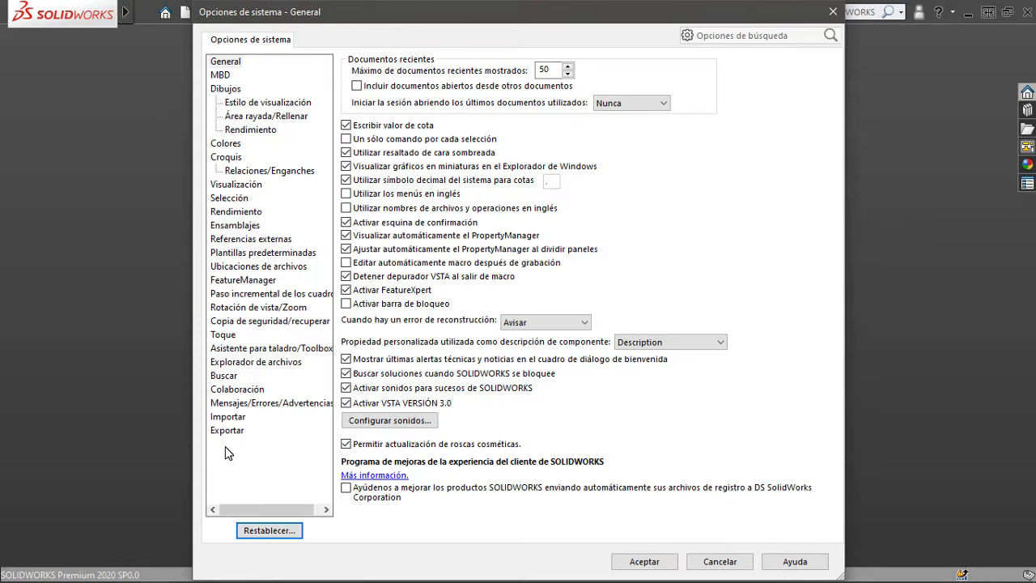
left_click(227, 418)
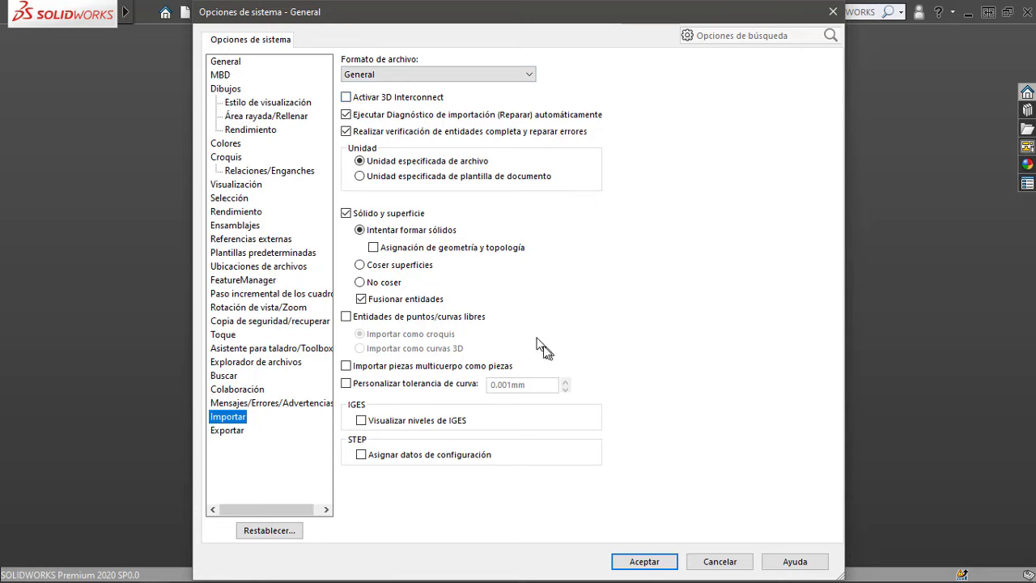
left_click(639, 558)
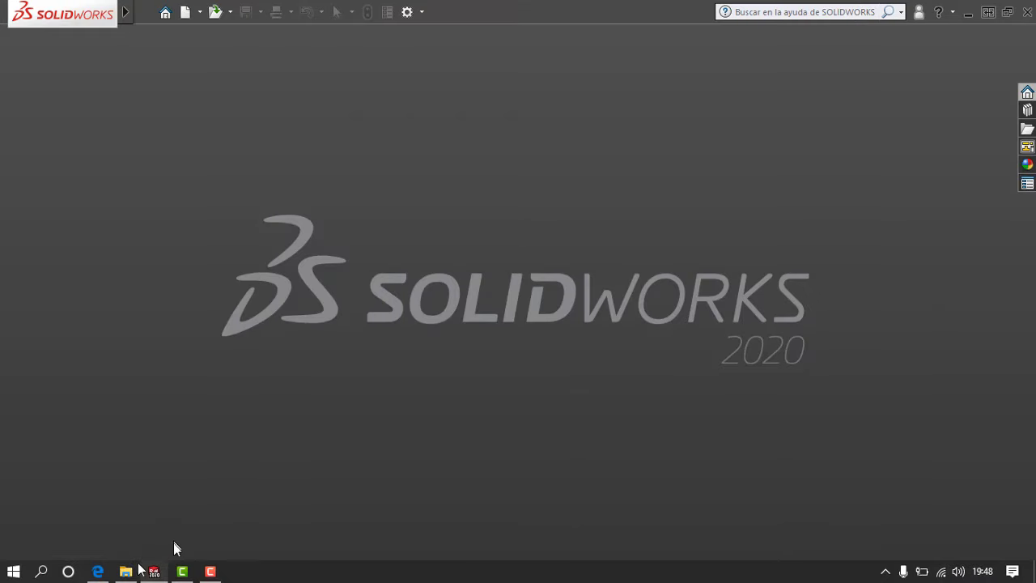
Step: Drag the EJE RODAMIENTO IGS file from the ENSAMBLE 1 folder onto SOLIDWORKS
left_click(126, 571)
mouse_move(154, 287)
left_mouse_down()
mouse_move(159, 580)
mouse_move(318, 370)
left_mouse_up()
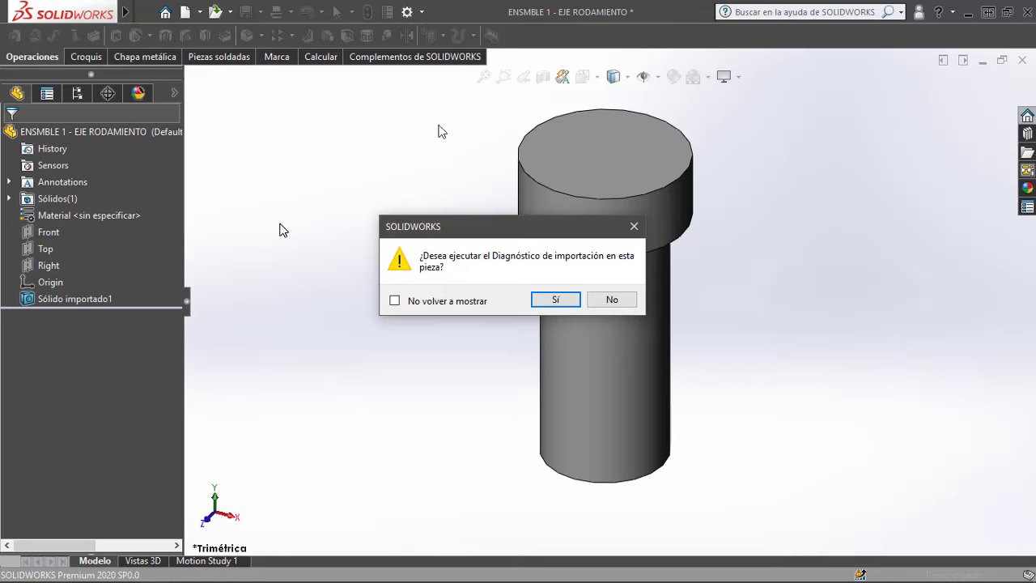
Step: Decline both Import Diagnostics and feature recognition for the imported IGES shaft
left_click(607, 303)
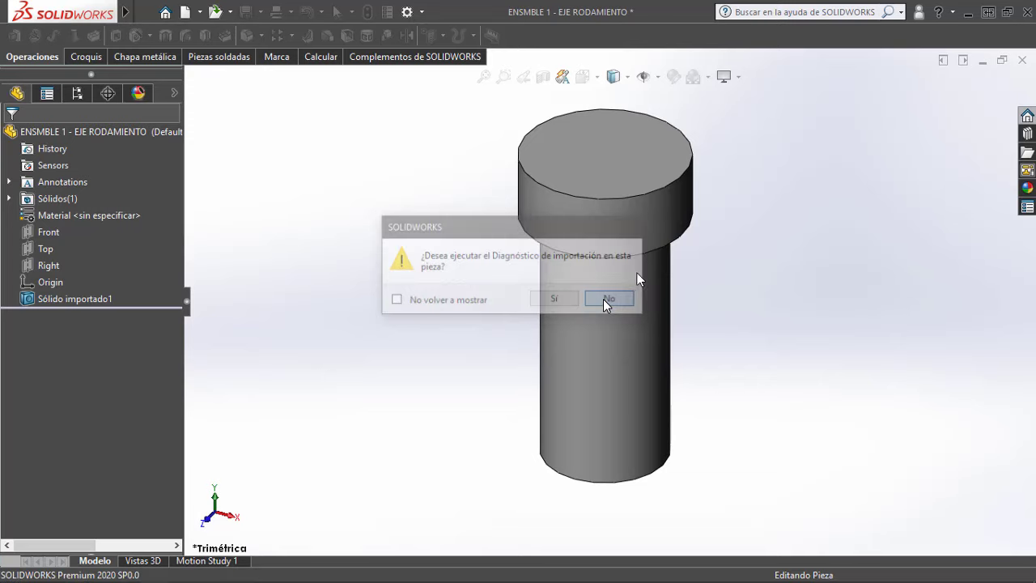
left_click(515, 302)
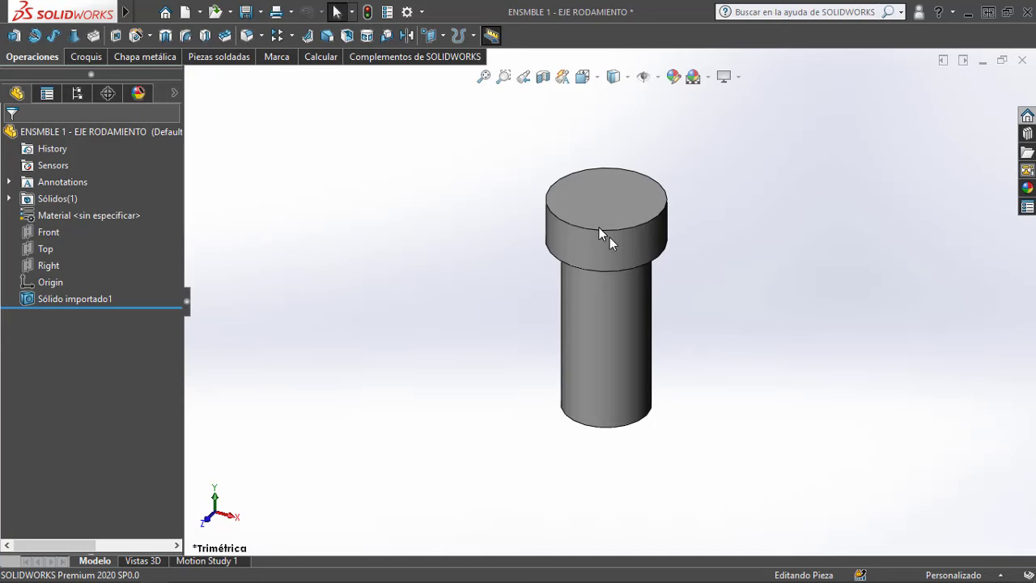
Step: Orbit and zoom around the imported shaft, then select Sólido importado1 in the tree
mouse_move(610, 237)
middle_mouse_down()
mouse_move(646, 233)
mouse_move(541, 306)
mouse_move(511, 281)
middle_mouse_up()
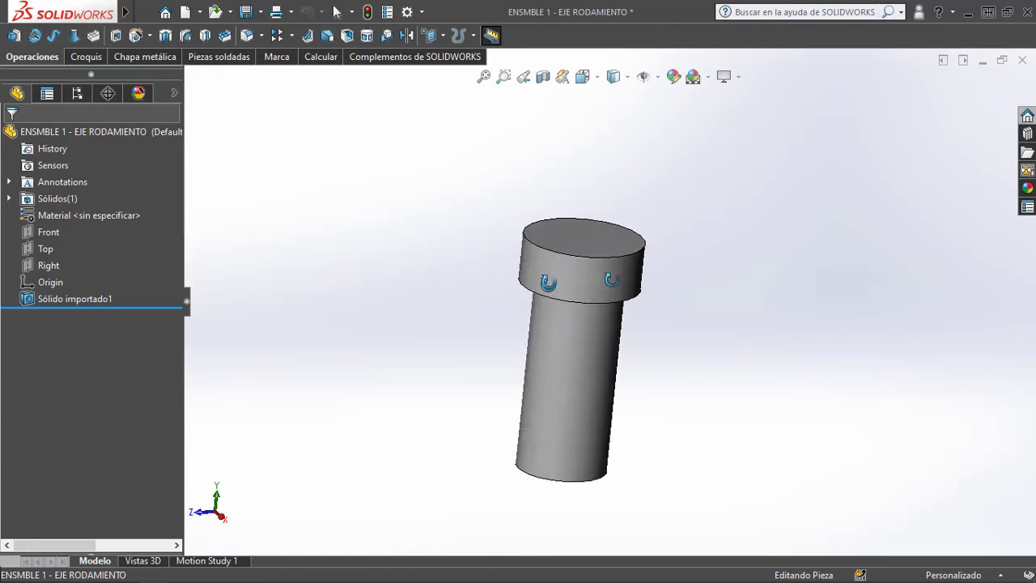
scroll(583, 303, "down", 2)
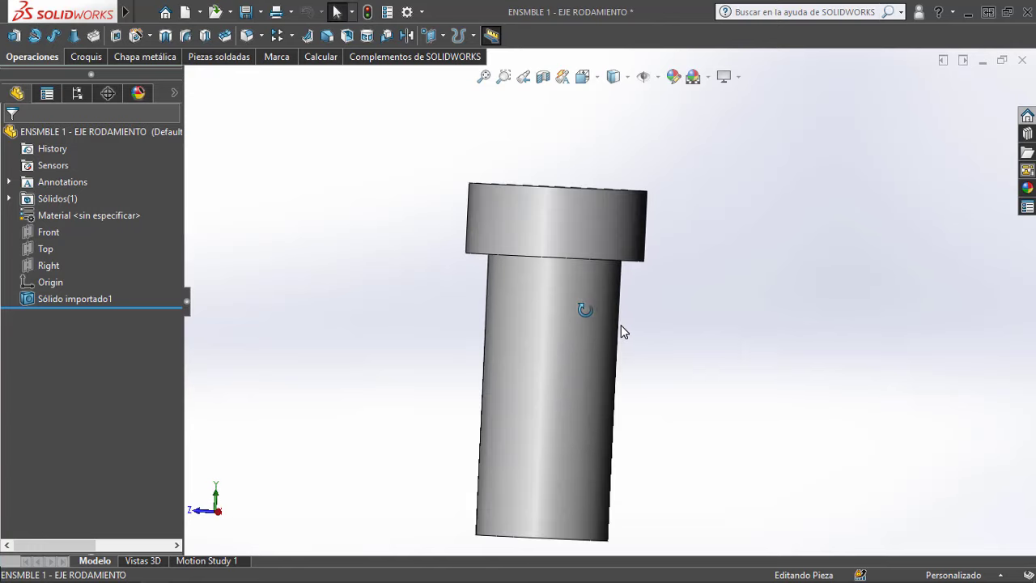
scroll(582, 303, "down", 2)
scroll(582, 302, "up", 3)
middle_click_drag(562, 207, 561, 207)
mouse_move(577, 265)
middle_mouse_down()
mouse_move(587, 249)
mouse_move(565, 228)
middle_mouse_up()
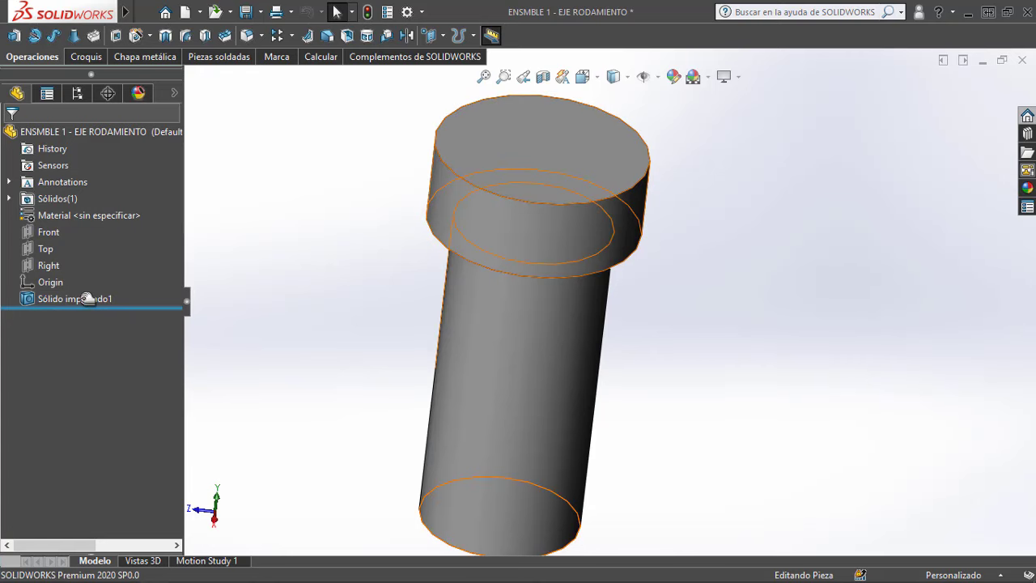
left_click(84, 299)
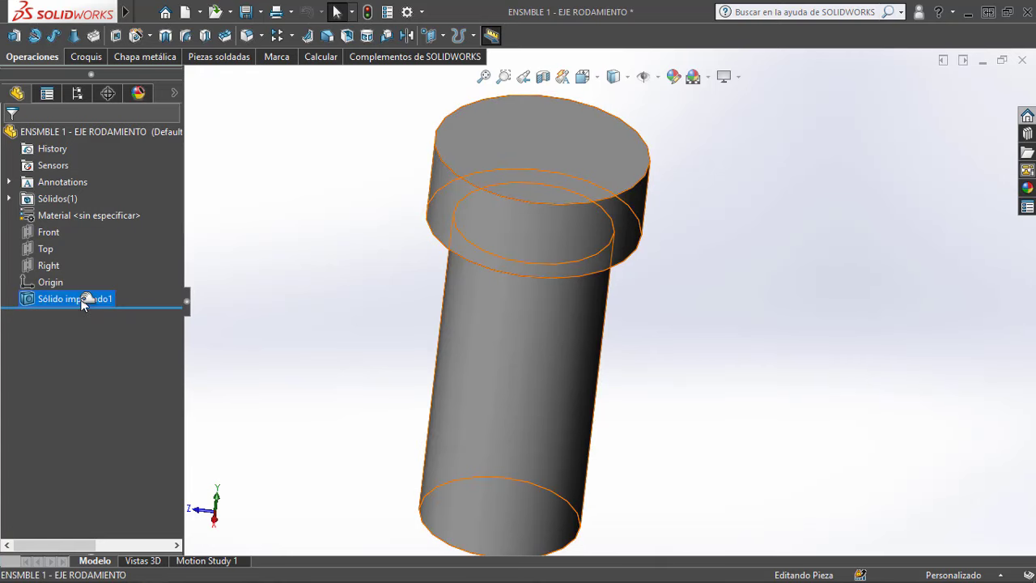
Step: Run FeatureWorks Reconocer operaciones on Sólido importado1, keeping Automático and Operaciones estándar
right_click(83, 301)
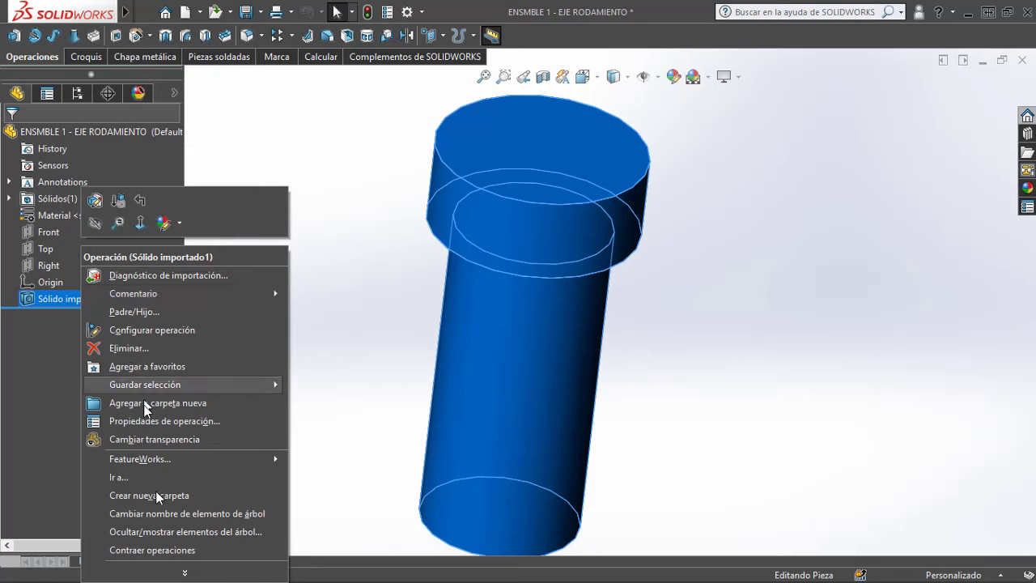
mouse_move(140, 459)
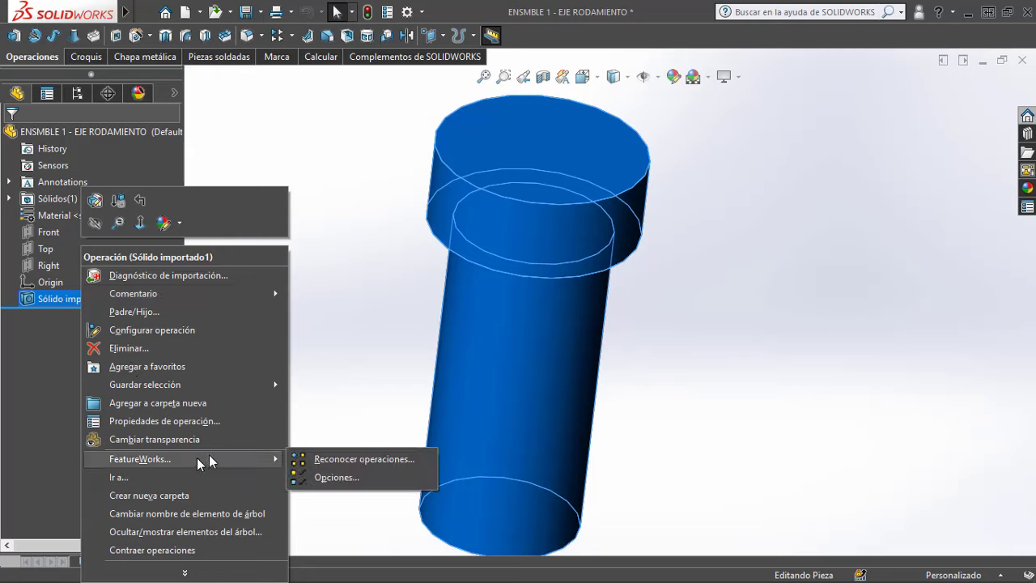
left_click(353, 460)
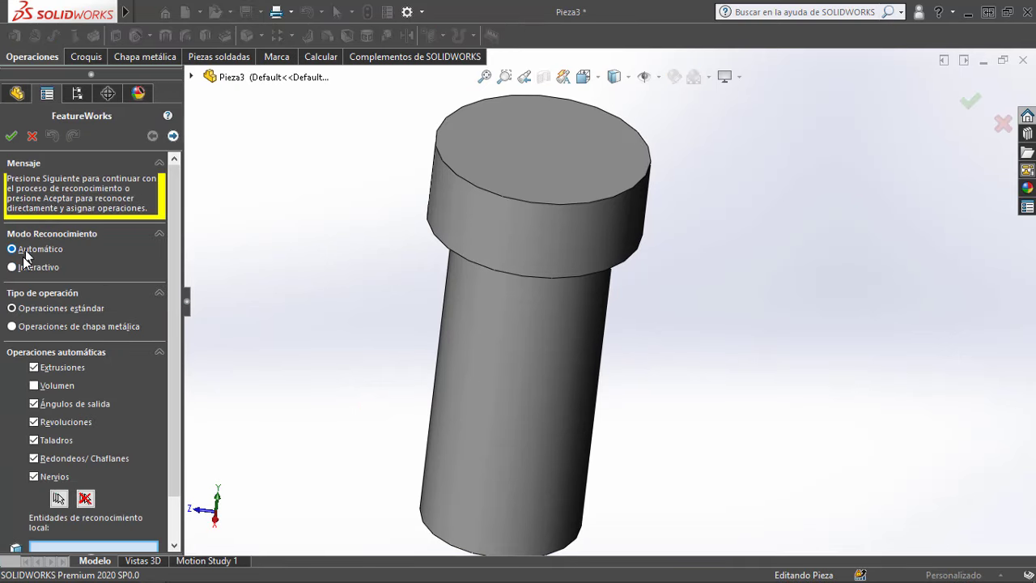
scroll(52, 299, "down", 1)
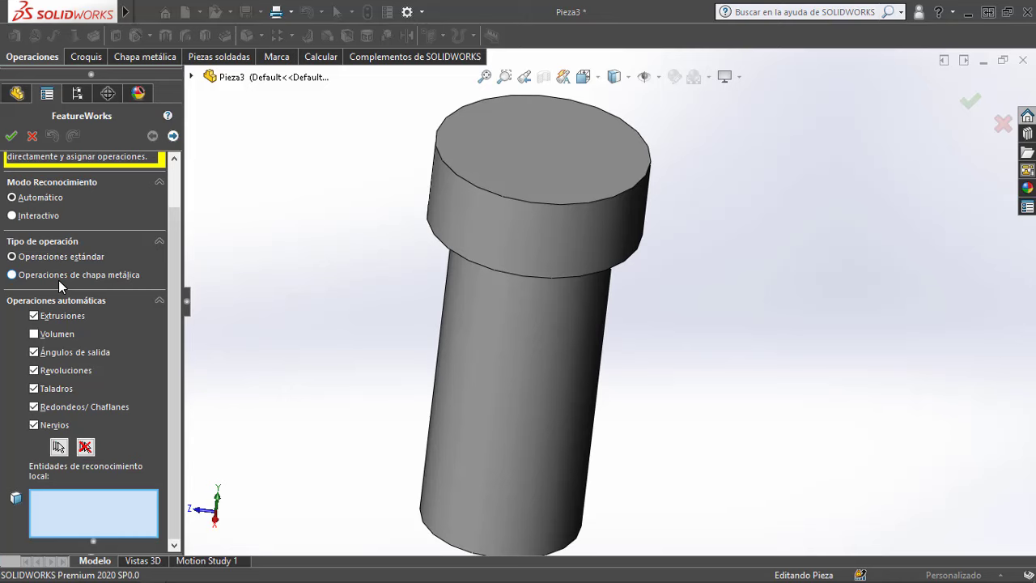
scroll(58, 280, "up", 1)
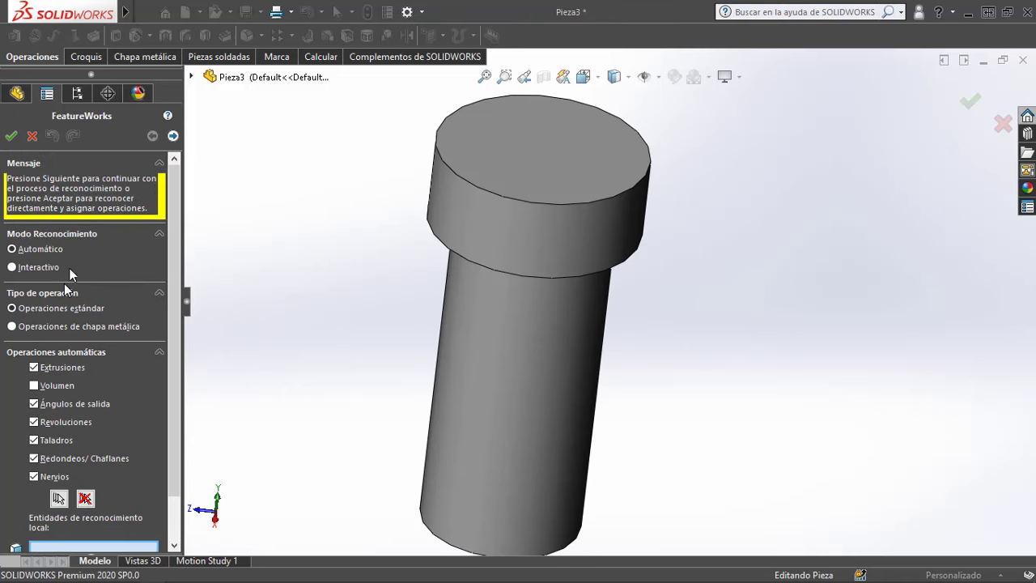
Step: Accept the automatic recognition, converting the imported solid into Revolución1
left_click(10, 136)
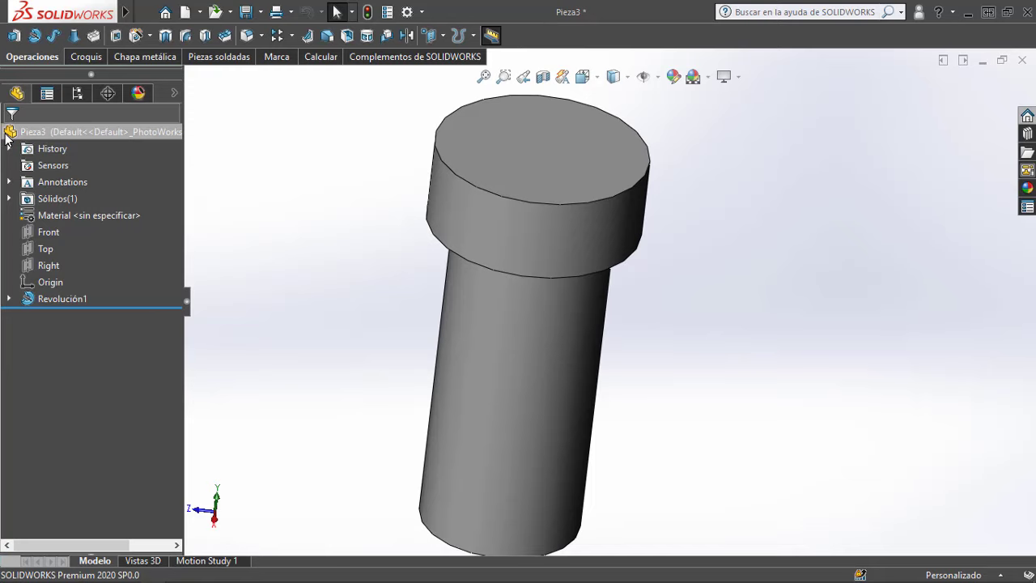
scroll(658, 210, "up", 2)
scroll(644, 225, "down", 4)
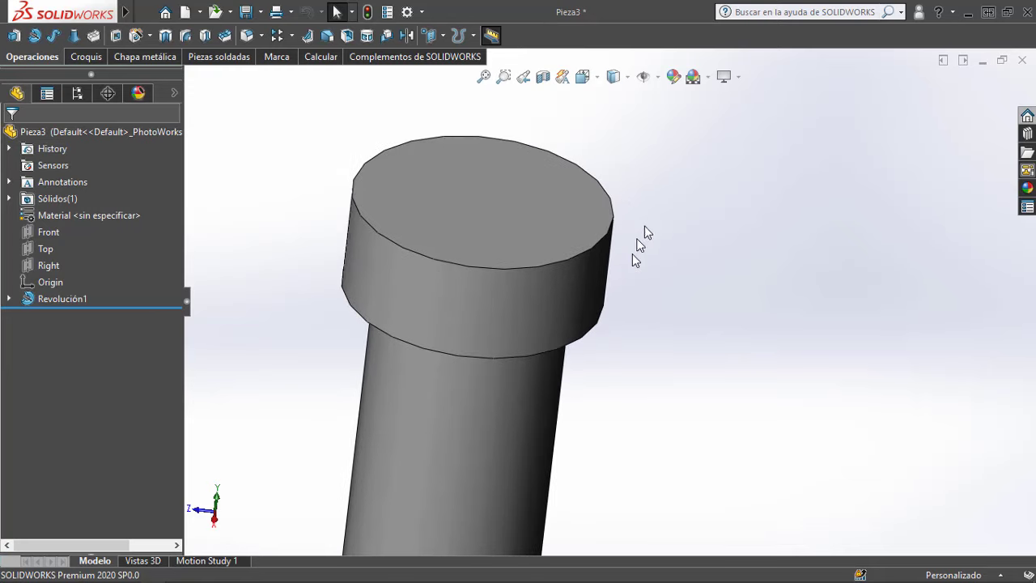
Step: Inspect the Revolución1 result from the front view and orbit to its top face
key("ctrl+1")
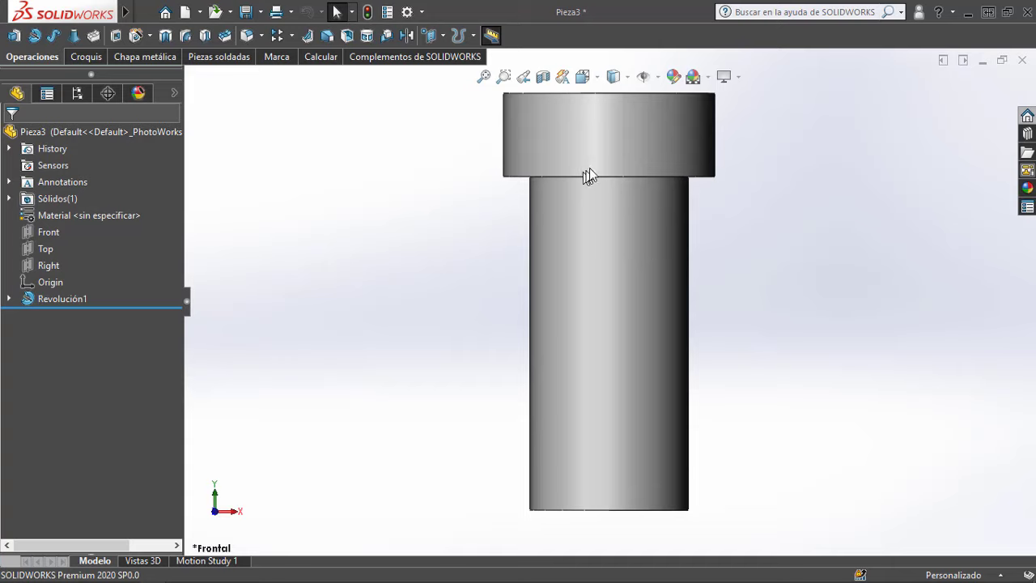
scroll(567, 206, "up", 1)
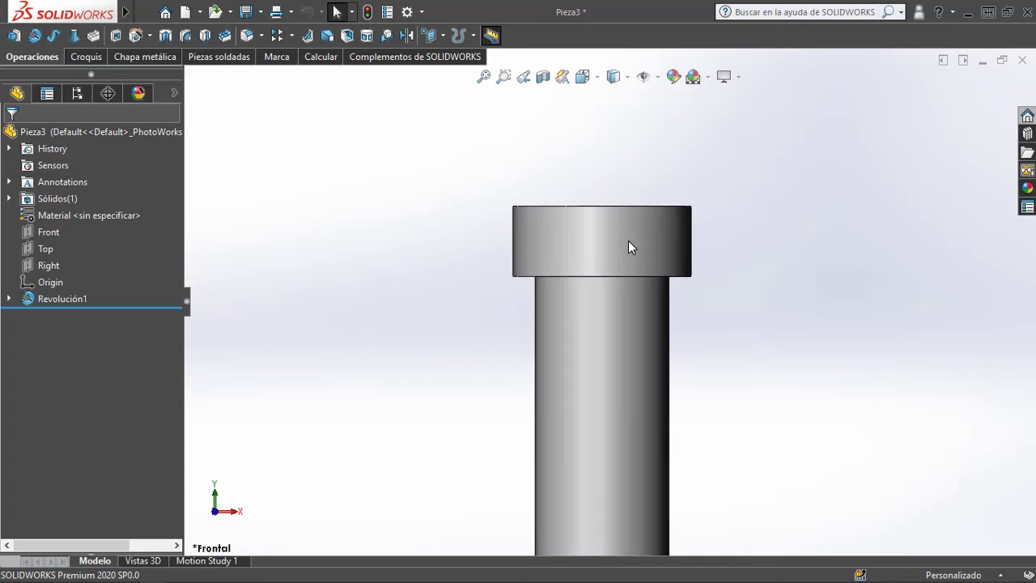
scroll(651, 365, "down", 1)
scroll(623, 453, "down", 1)
scroll(581, 401, "up", 3)
scroll(581, 401, "up", 1)
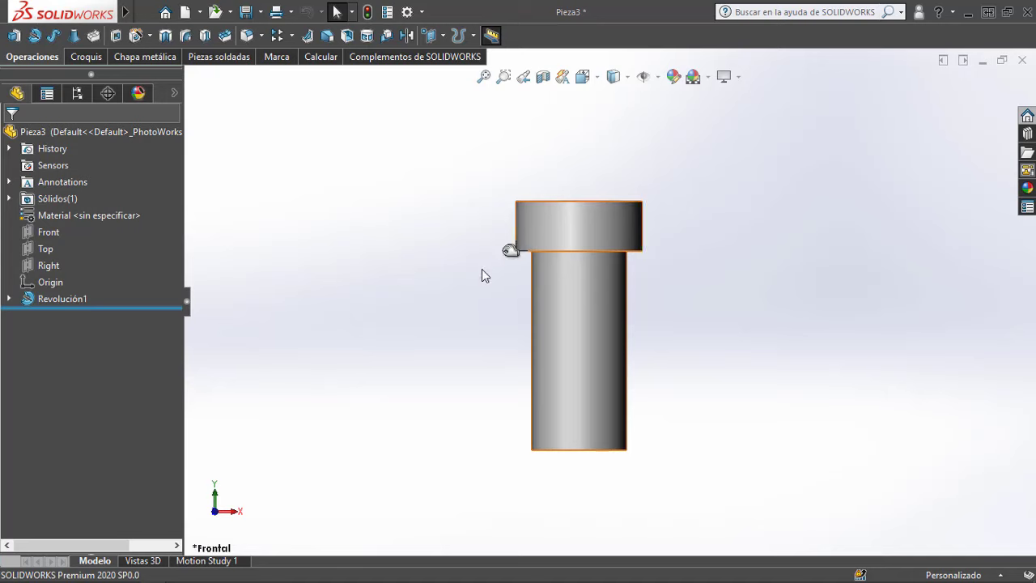
scroll(482, 269, "down", 2)
middle_click_drag(601, 223, 585, 241)
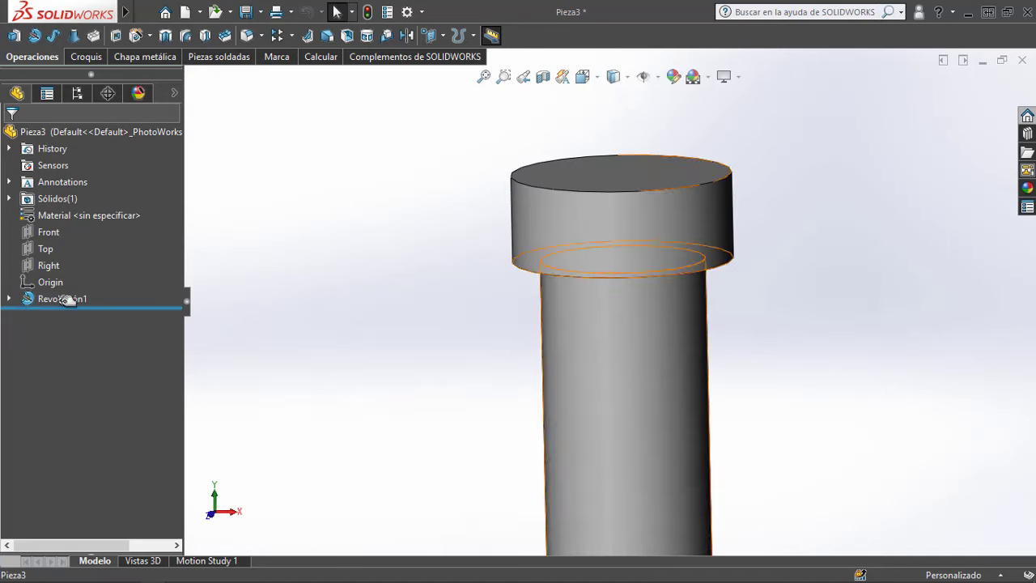
Step: Edit Croquis1 under Revolución1 and view it from the front
left_click(8, 298)
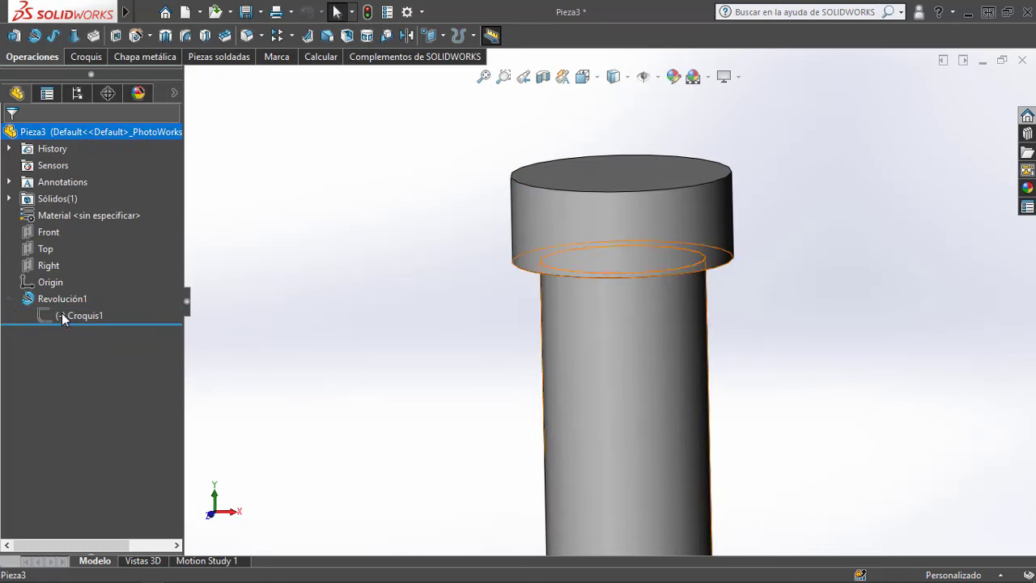
left_click(62, 316)
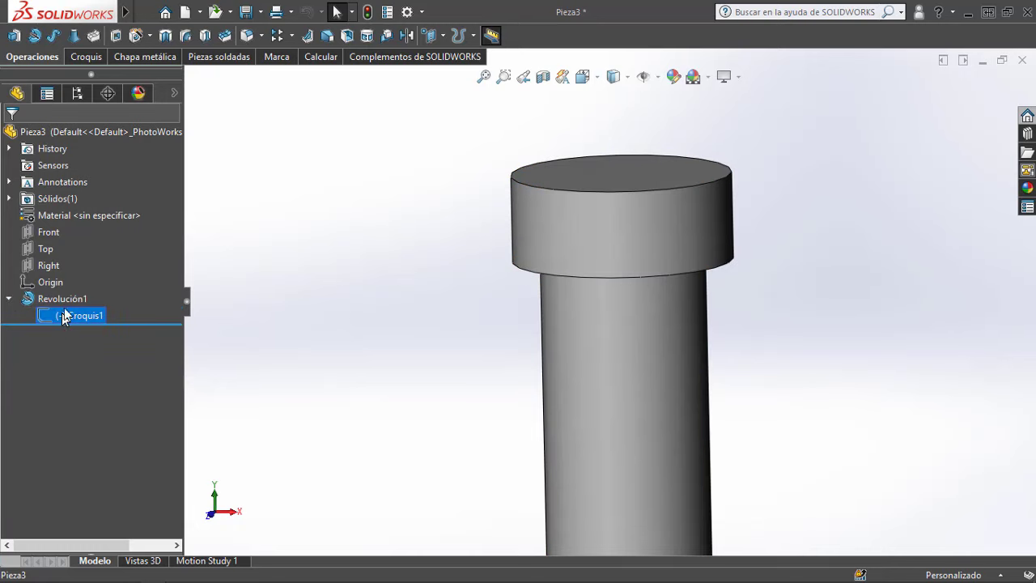
left_click(76, 268)
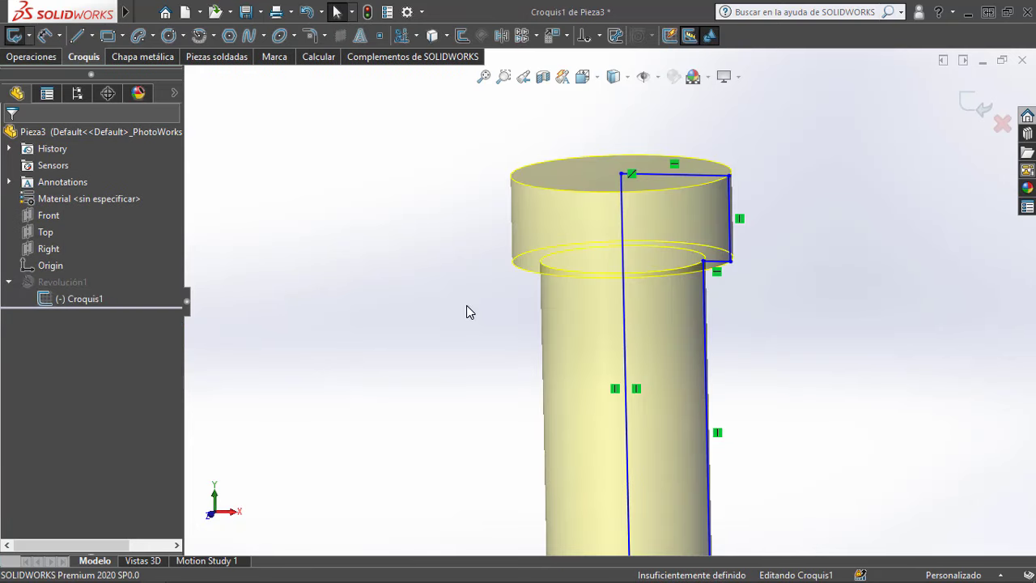
key("f")
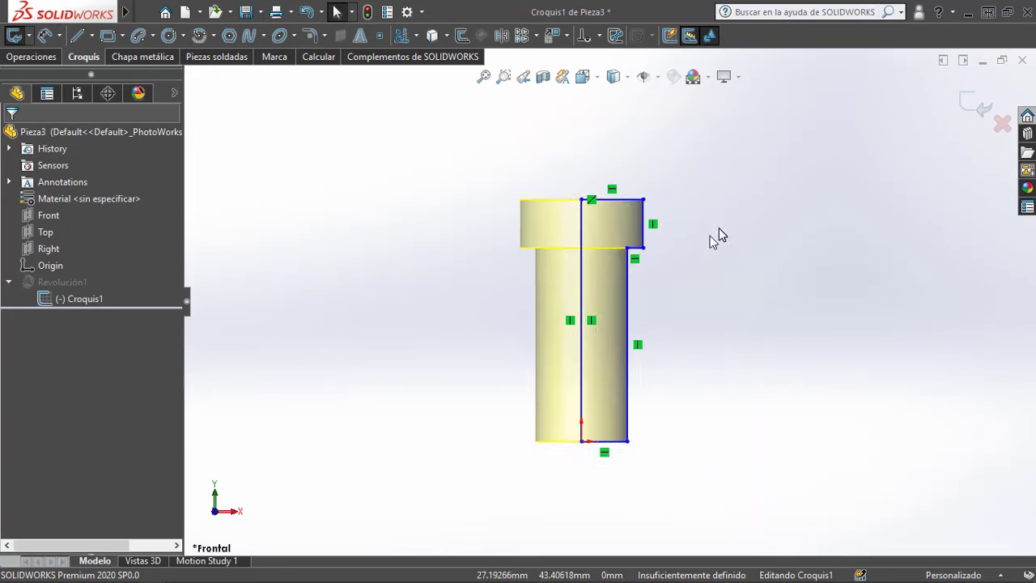
scroll(704, 239, "down", 3)
scroll(632, 255, "up", 3)
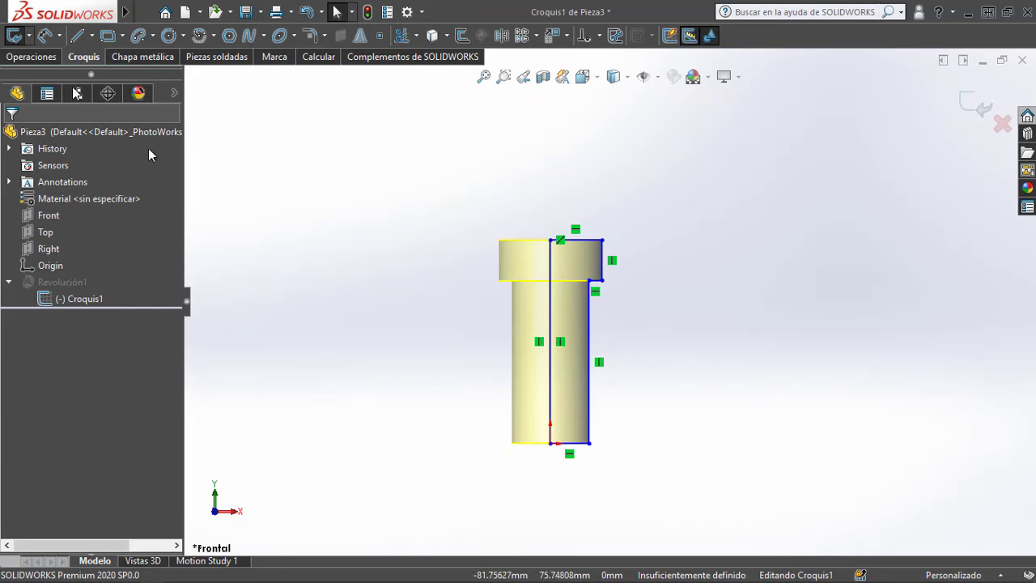
Step: Dimension the profile's 50 mm overall height and 12.70 width with Smart Dimension
left_click(46, 36)
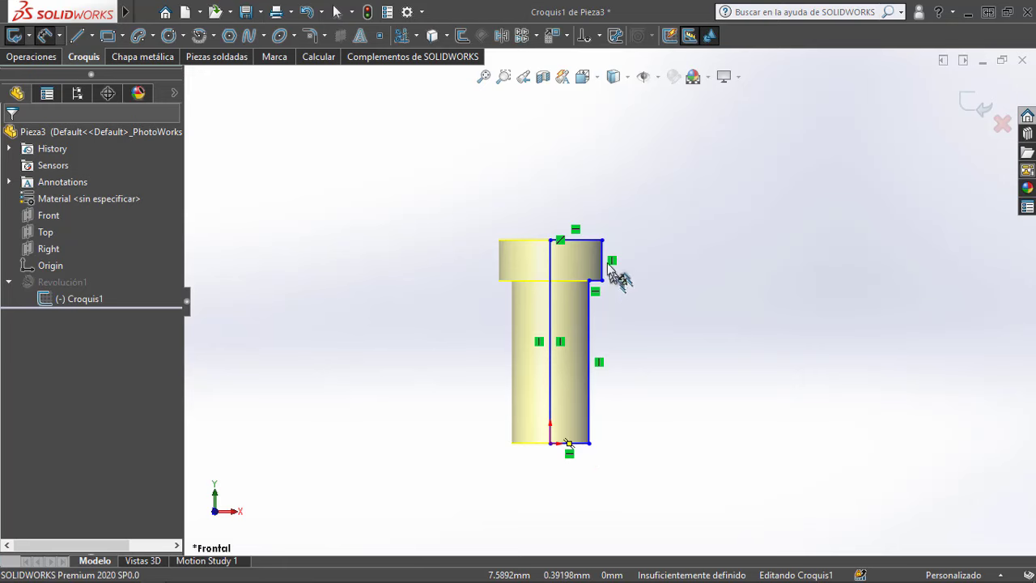
left_click(596, 241)
left_click(551, 268)
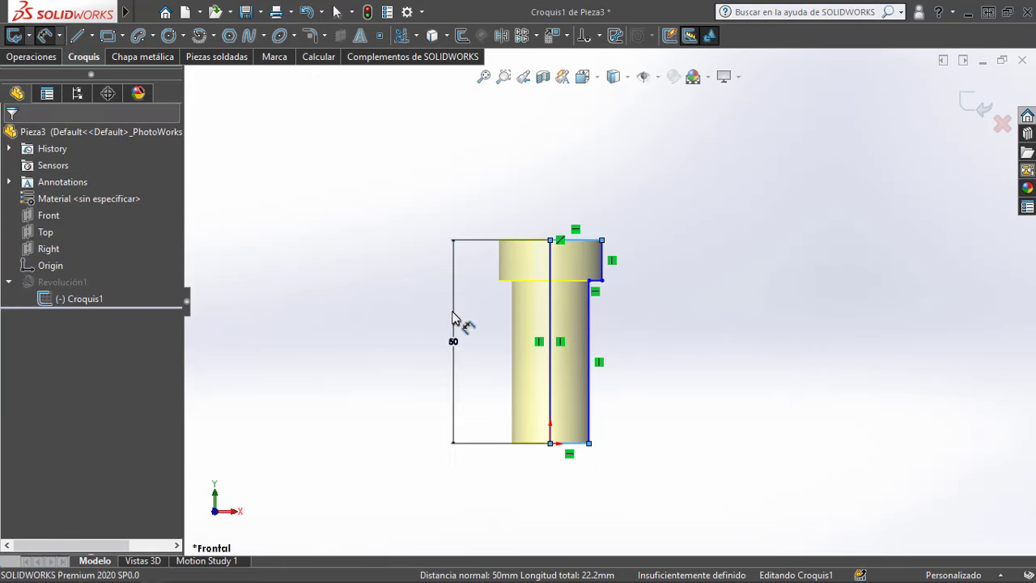
left_click(453, 318)
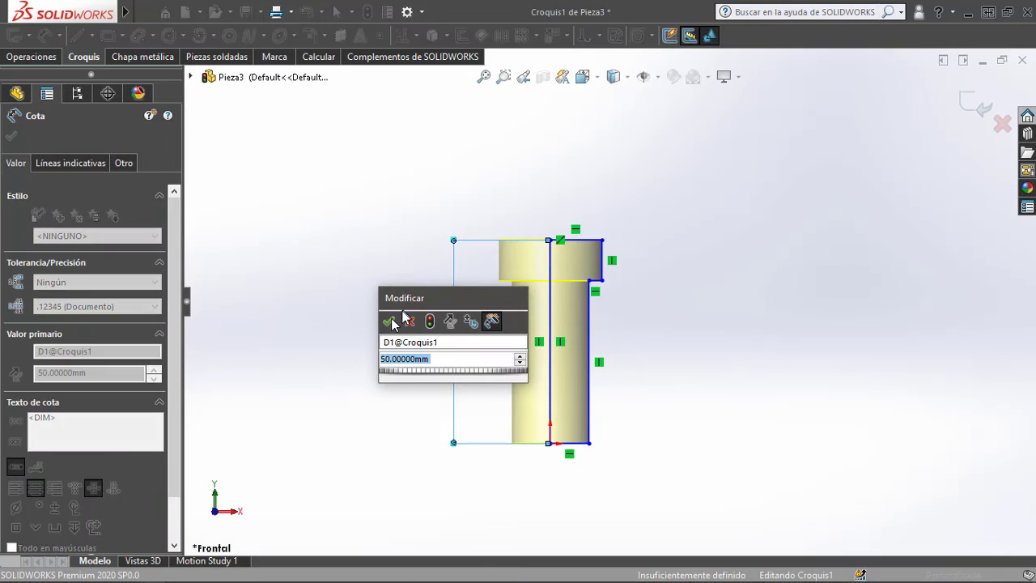
left_click(392, 321)
scroll(631, 235, "down", 2)
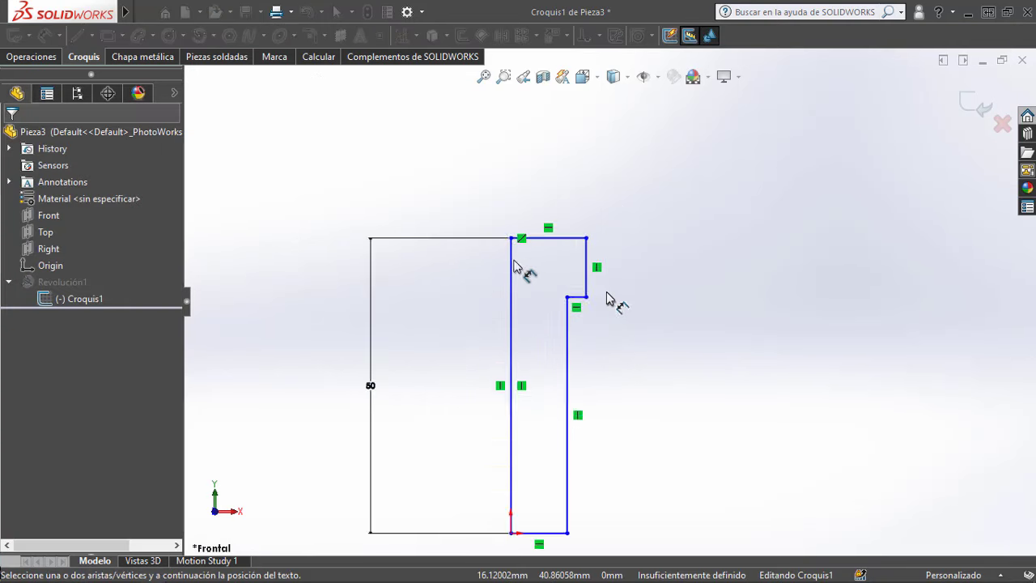
scroll(607, 295, "down", 2)
left_click(469, 262)
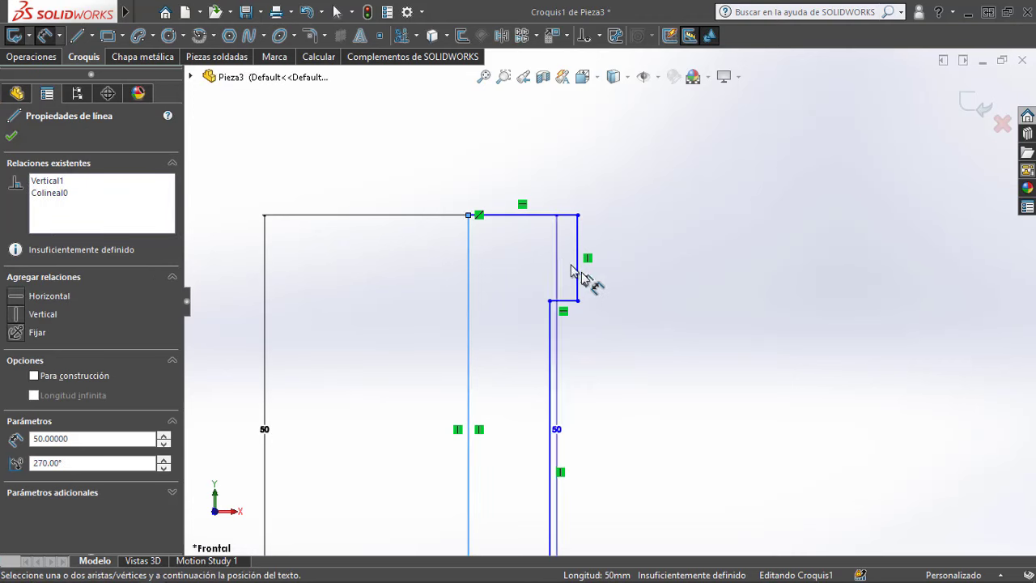
left_click(577, 278)
left_click(521, 139)
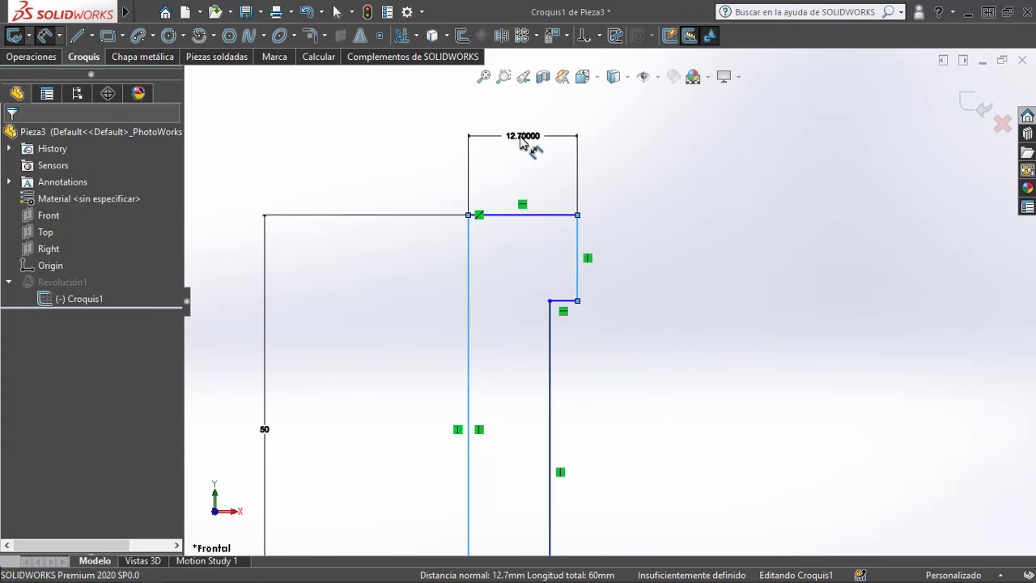
key("Return")
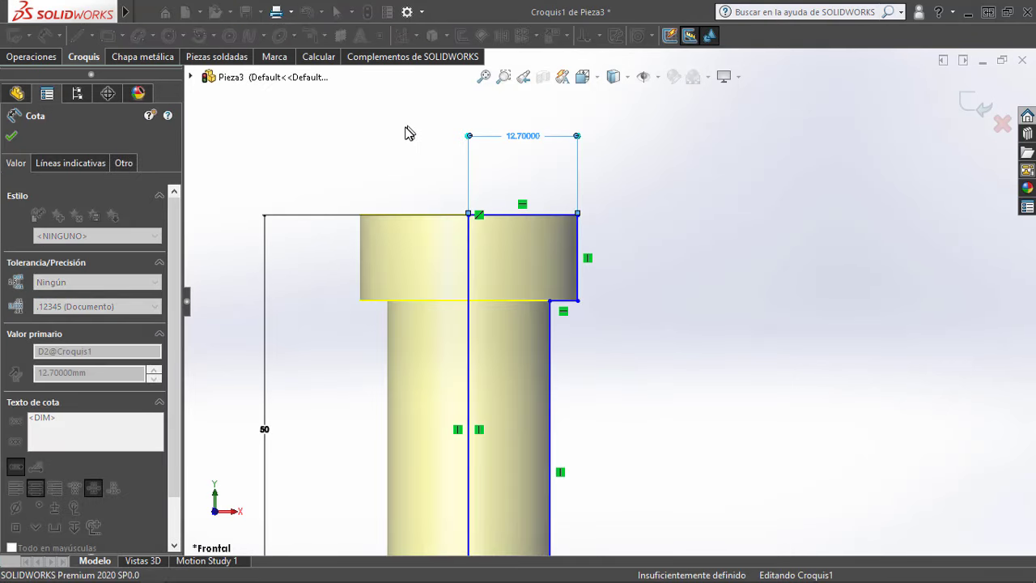
left_click(599, 343)
scroll(616, 381, "down", 2)
scroll(590, 421, "up", 4)
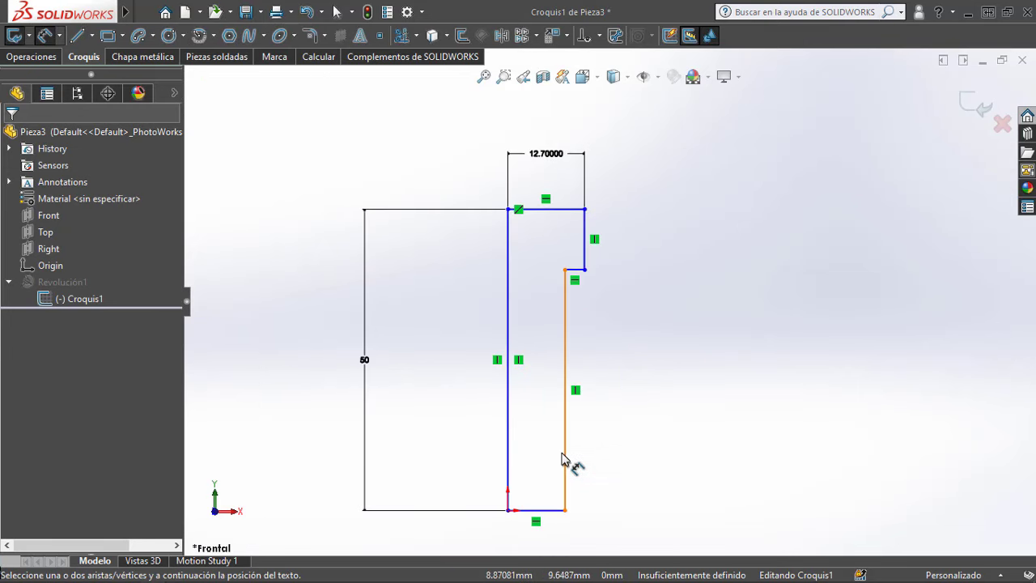
scroll(559, 509, "down", 1)
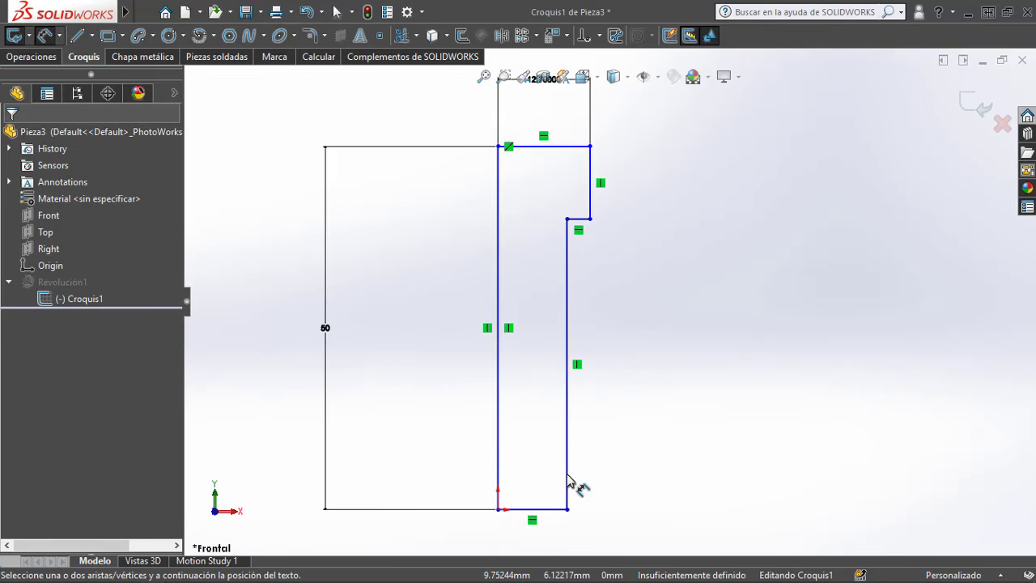
Step: Add the 10 mm head height and 9.5 mm shaft distance from the centerline
left_click(579, 147)
left_click(585, 218)
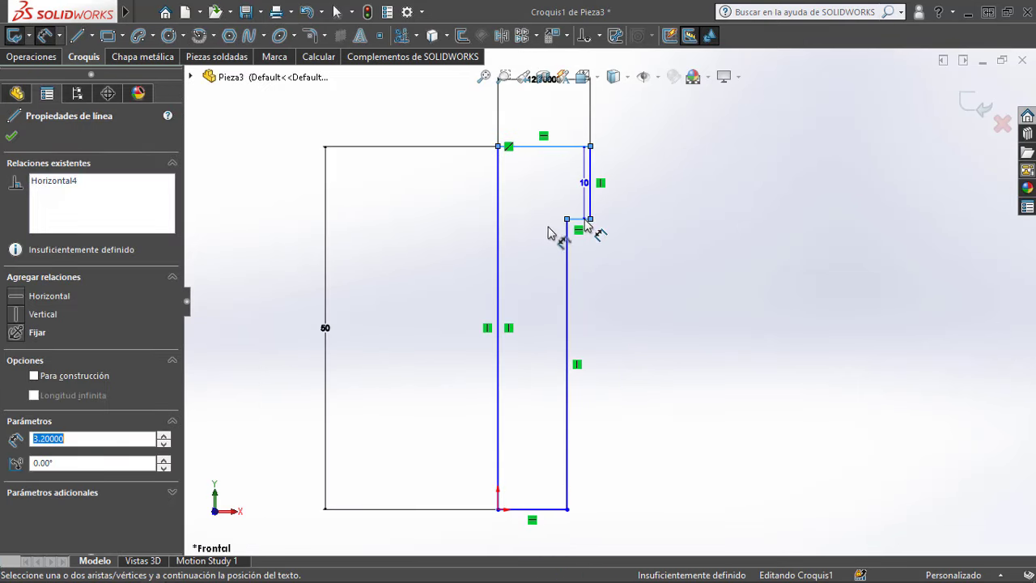
left_click(445, 187)
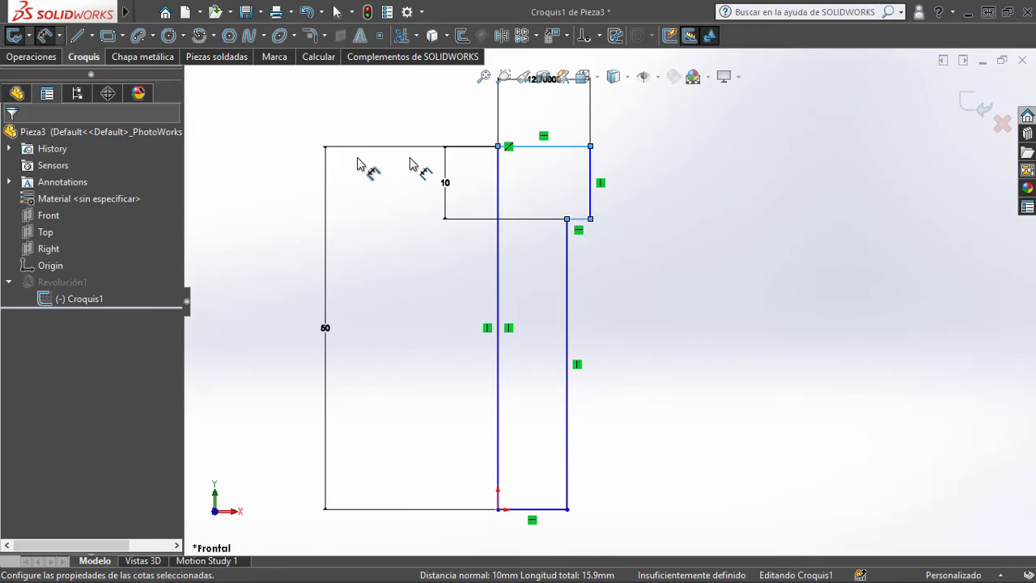
left_click(378, 161)
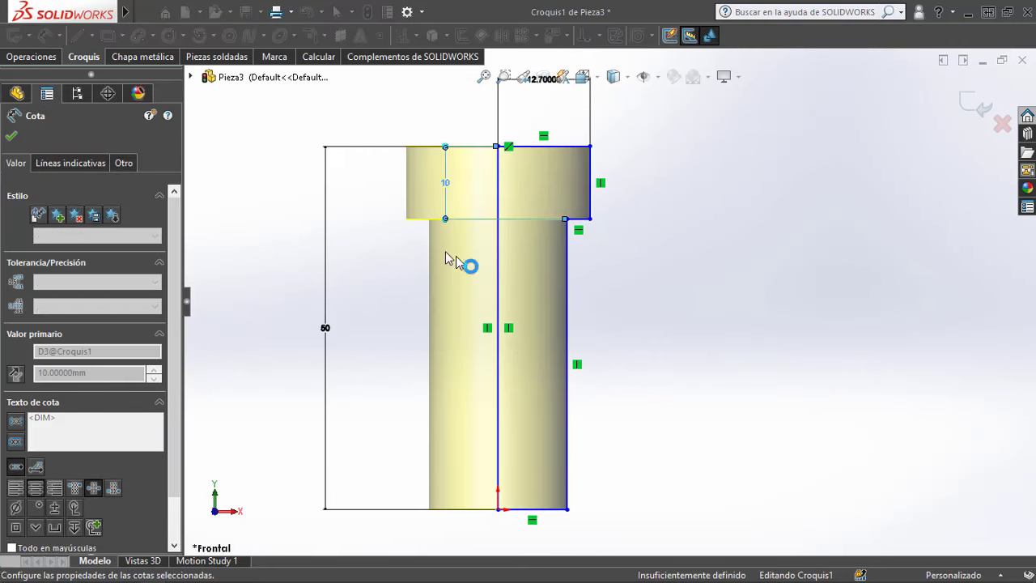
left_click(498, 291)
left_click(568, 311)
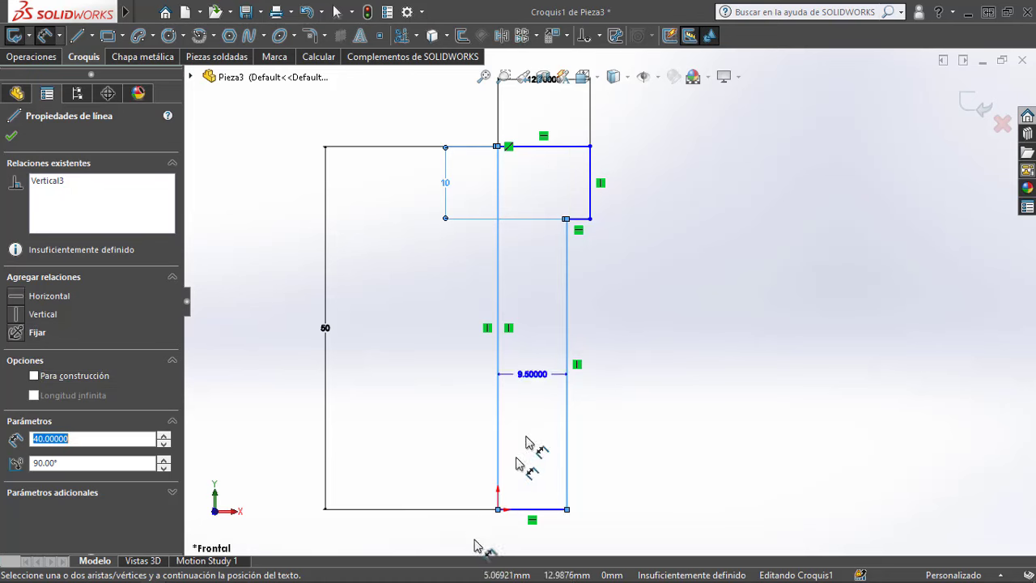
left_click(473, 530)
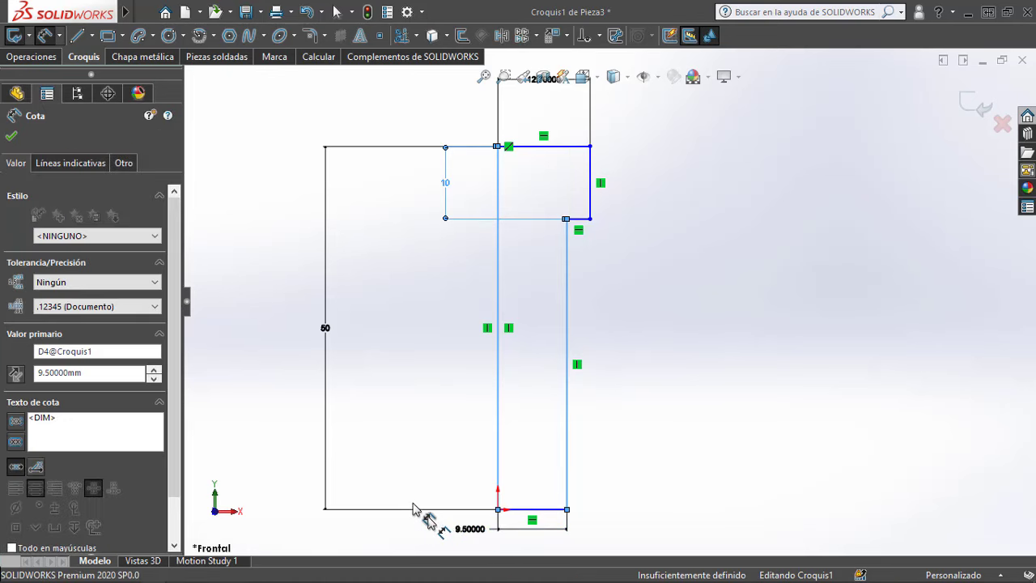
key("Return")
key("Escape")
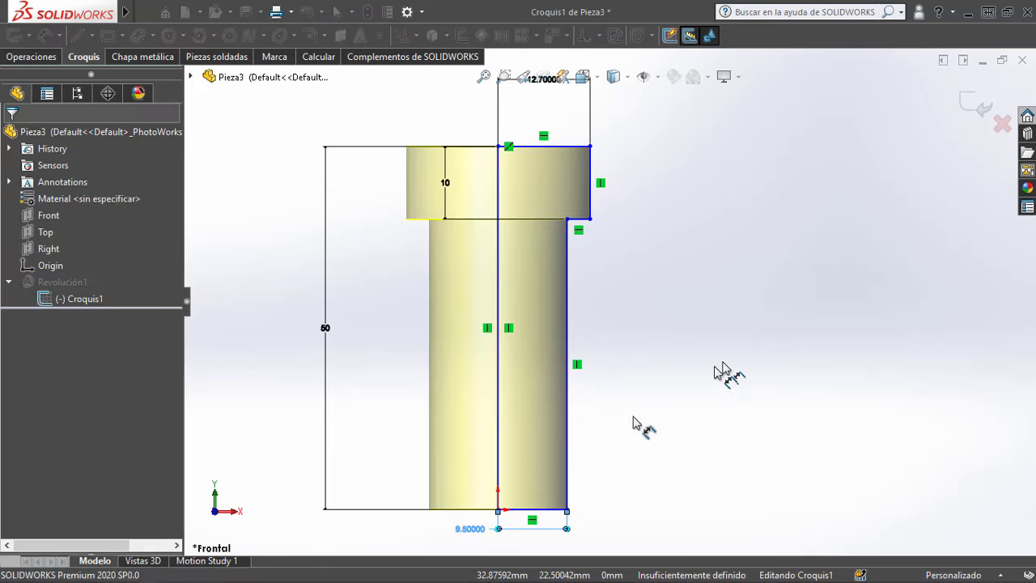
left_click(500, 509)
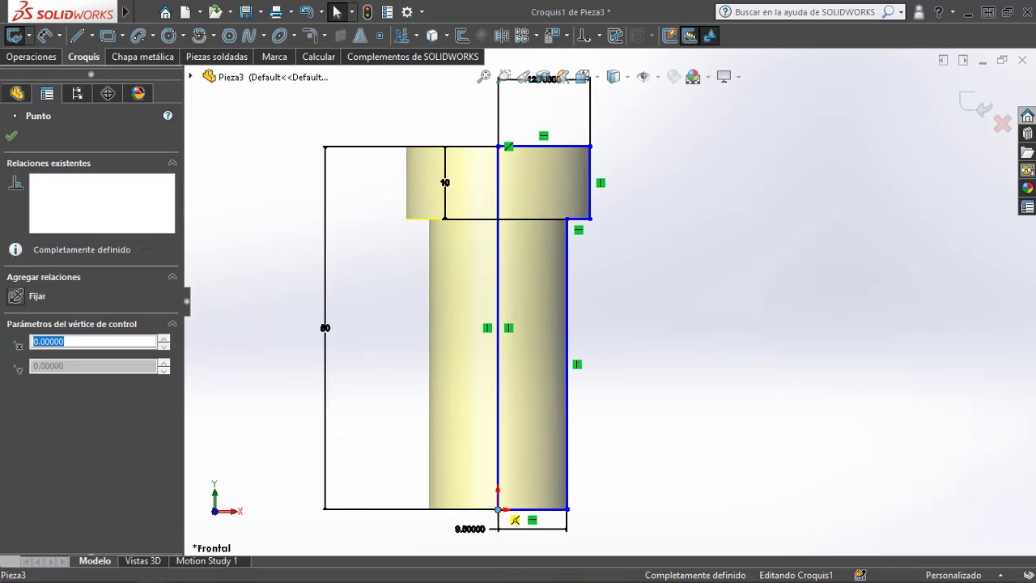
left_click(837, 335)
scroll(649, 272, "down", 2)
scroll(647, 249, "down", 2)
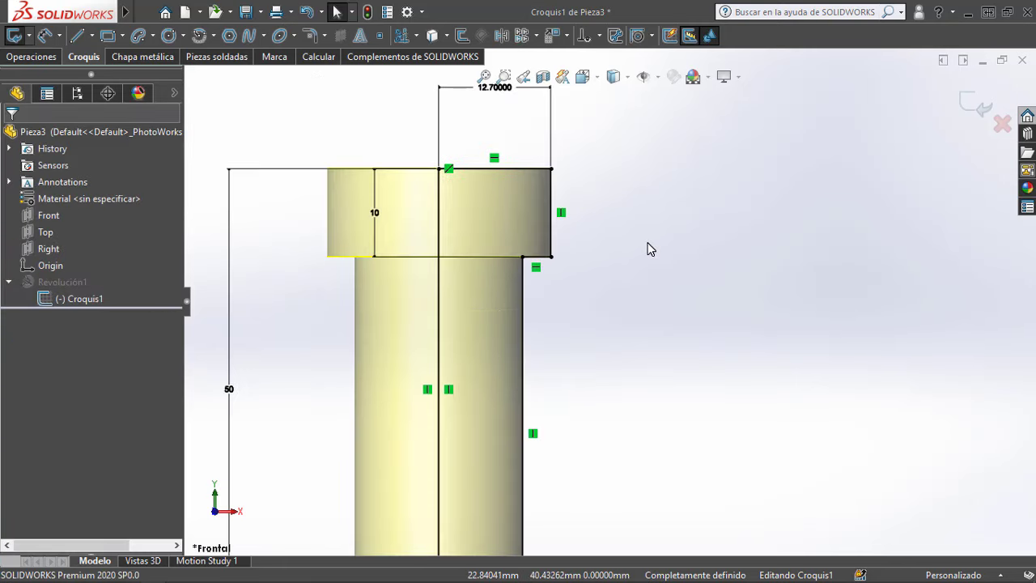
scroll(643, 254, "up", 2)
Step: Exit Croquis1 to rebuild Revolución1, then view the solid pin in isometric
left_click(975, 102)
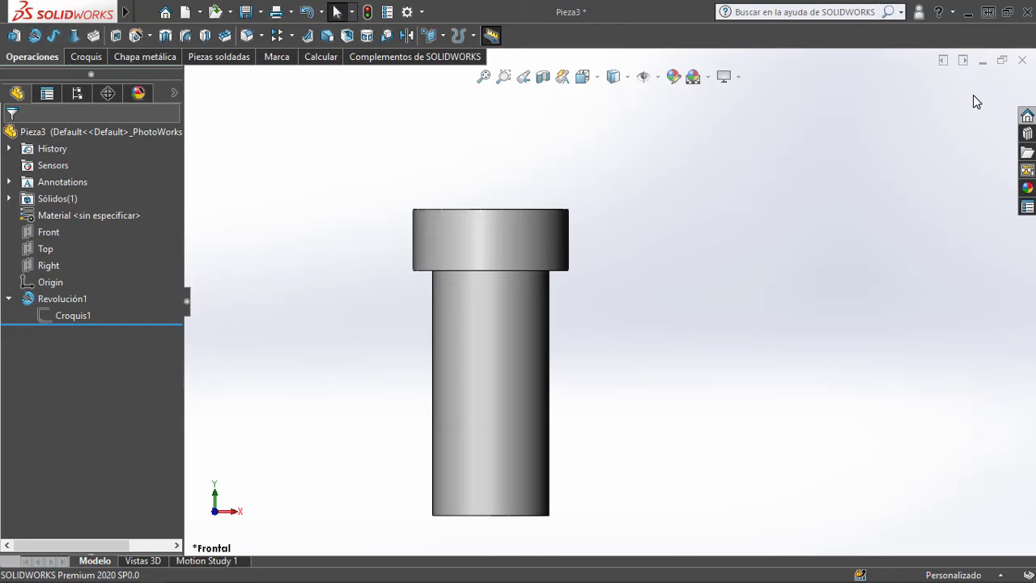
scroll(372, 246, "down", 2)
middle_click_drag(372, 246, 323, 269)
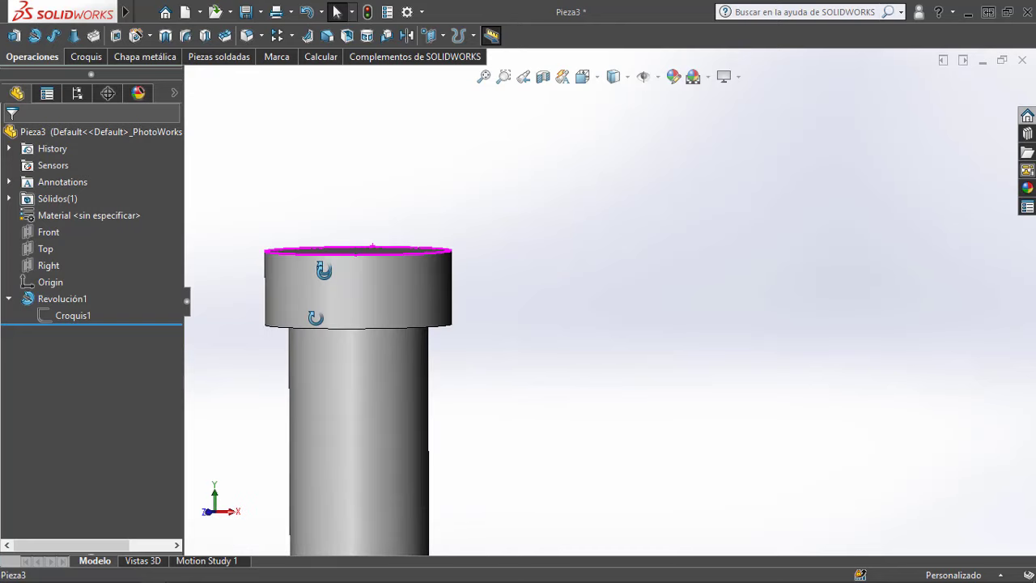
key("ctrl+7")
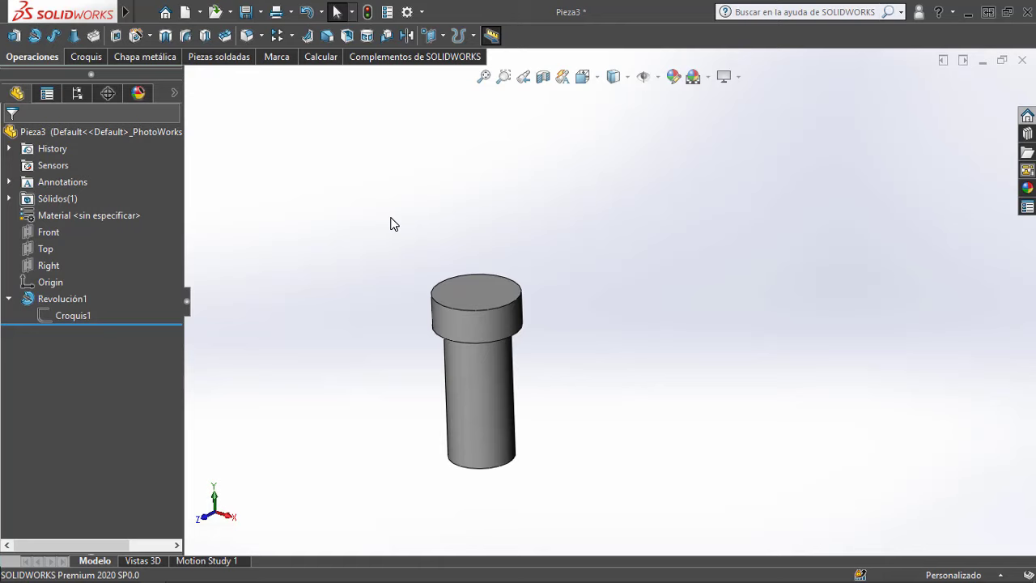
middle_click_drag(394, 224, 590, 237, "ctrl")
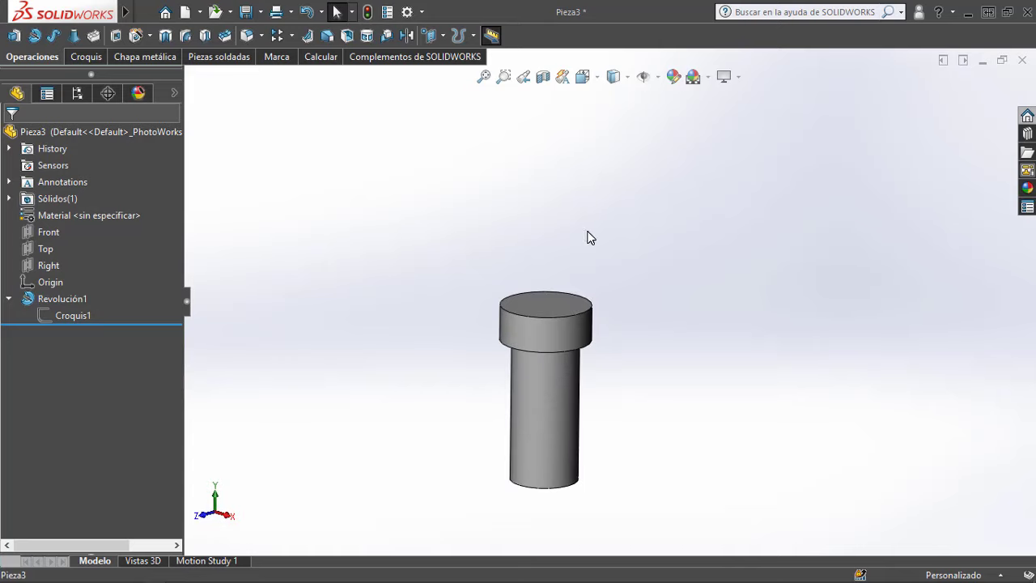
scroll(545, 363, "down", 4)
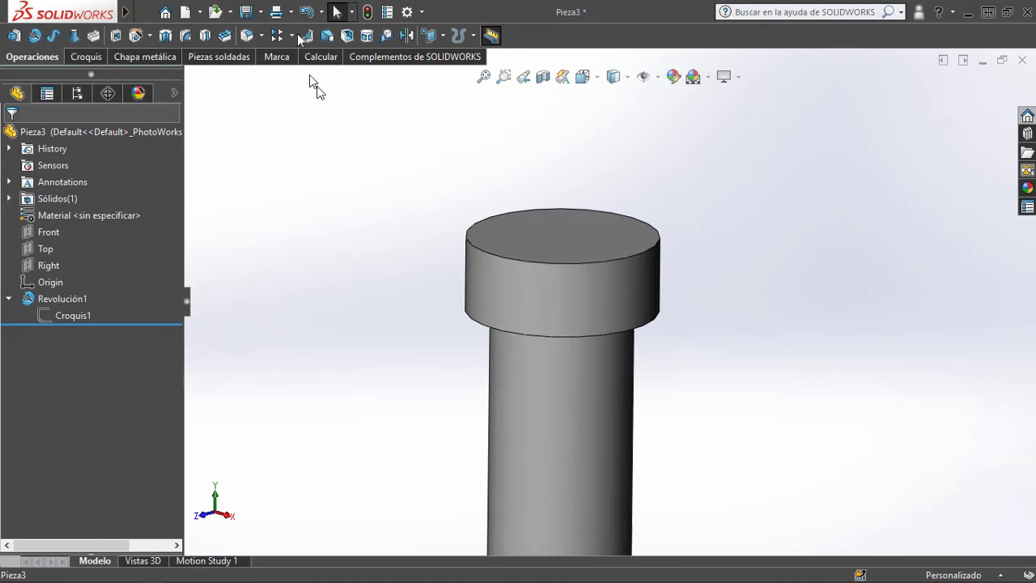
left_click(246, 12)
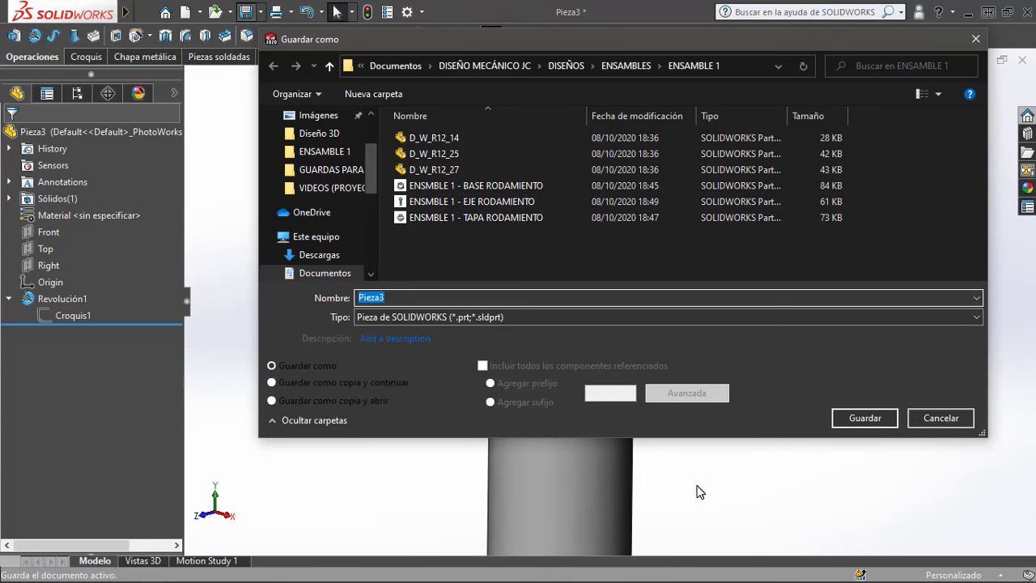
left_click(931, 419)
scroll(763, 224, "up", 3)
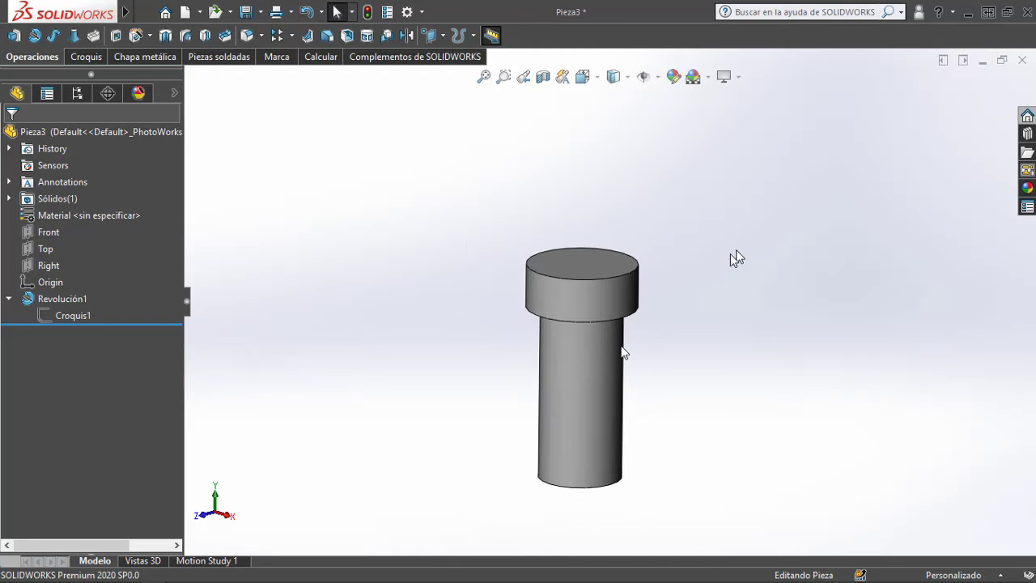
scroll(732, 255, "up", 1)
scroll(620, 347, "down", 2)
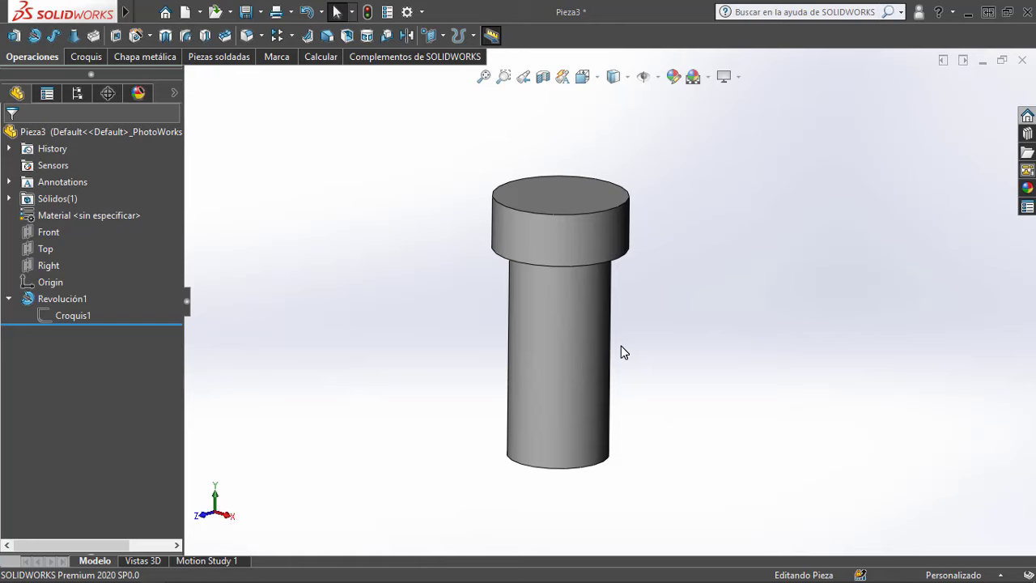
Step: Close Pieza3 and the imported pin, choosing No guardar for each
left_click(1019, 62)
left_click(443, 318)
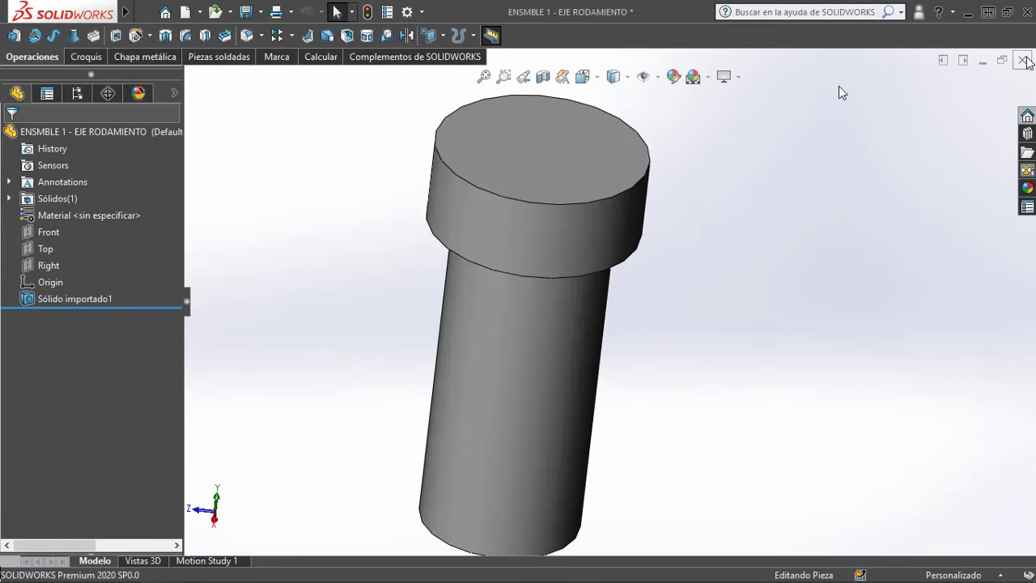
left_click(1024, 61)
left_click(505, 312)
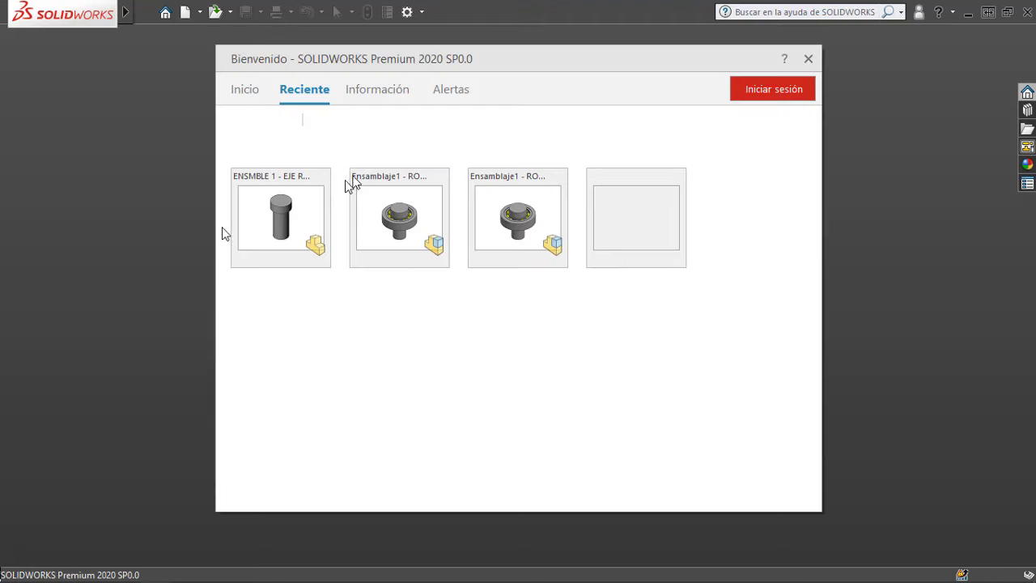
Step: Reopen the EJE RODAMIENTO part and save it as a STEP AP203 file
left_click(276, 209)
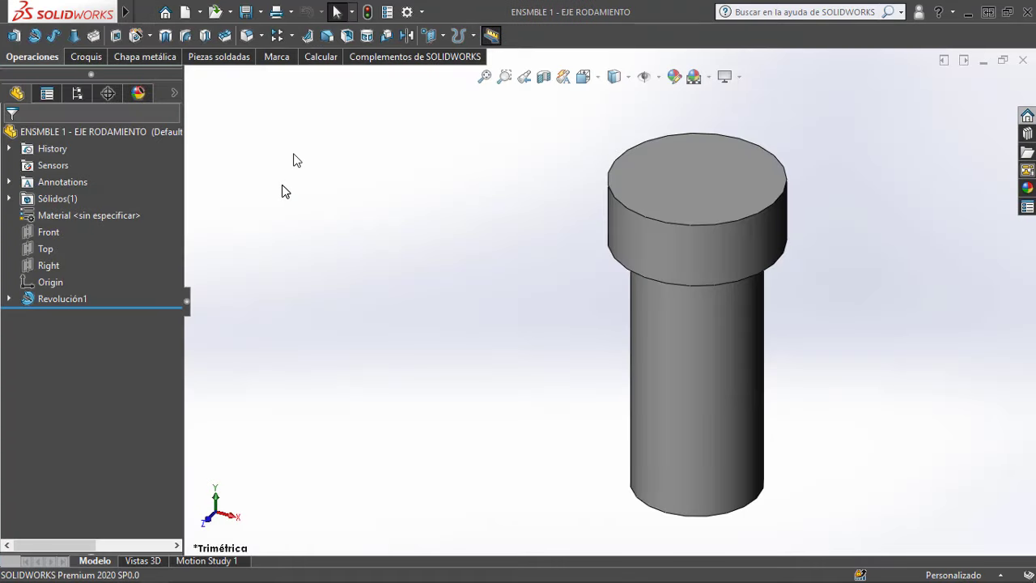
left_click(264, 13)
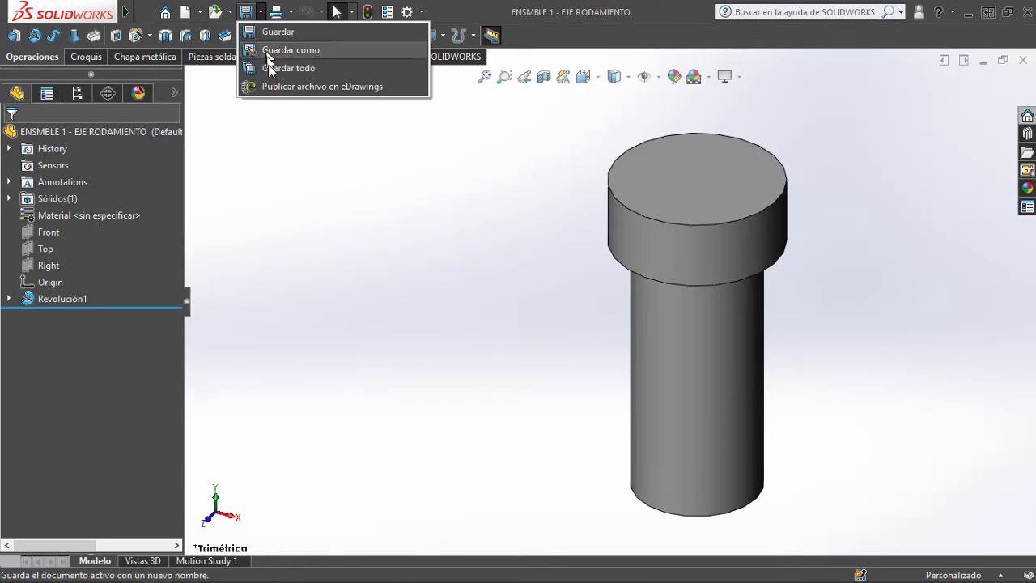
left_click(273, 55)
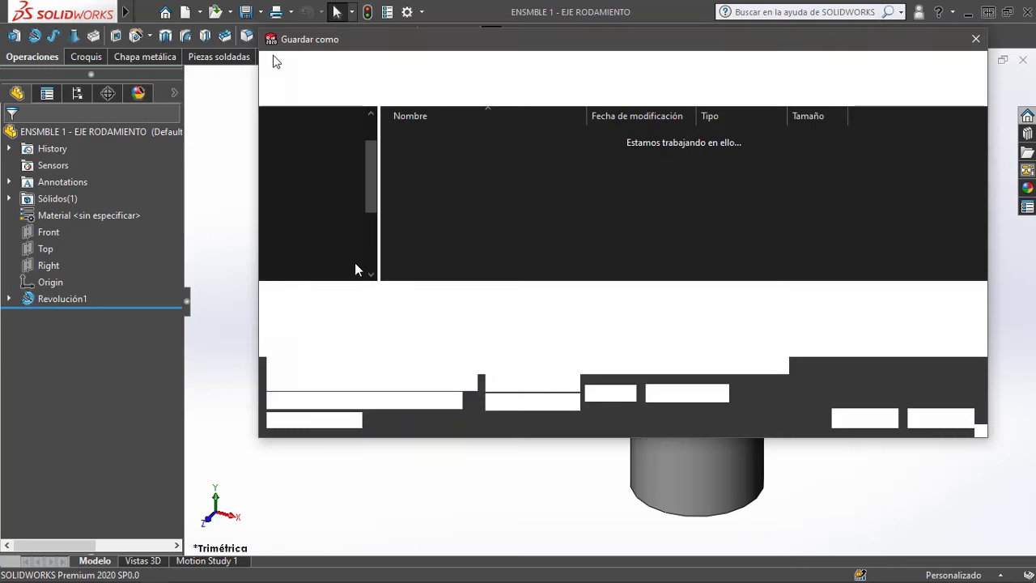
left_click(407, 316)
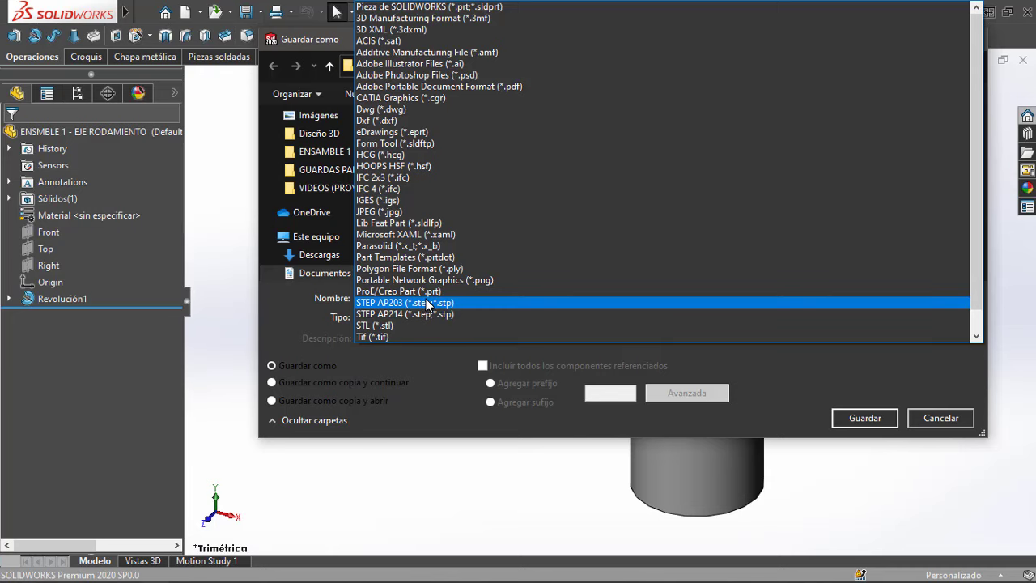
left_click(429, 302)
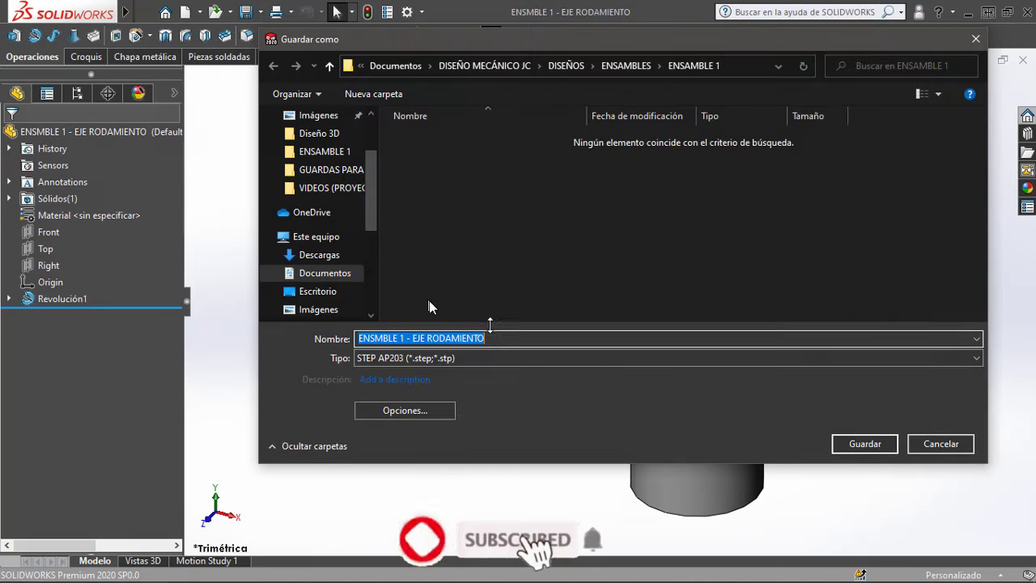
left_click(859, 445)
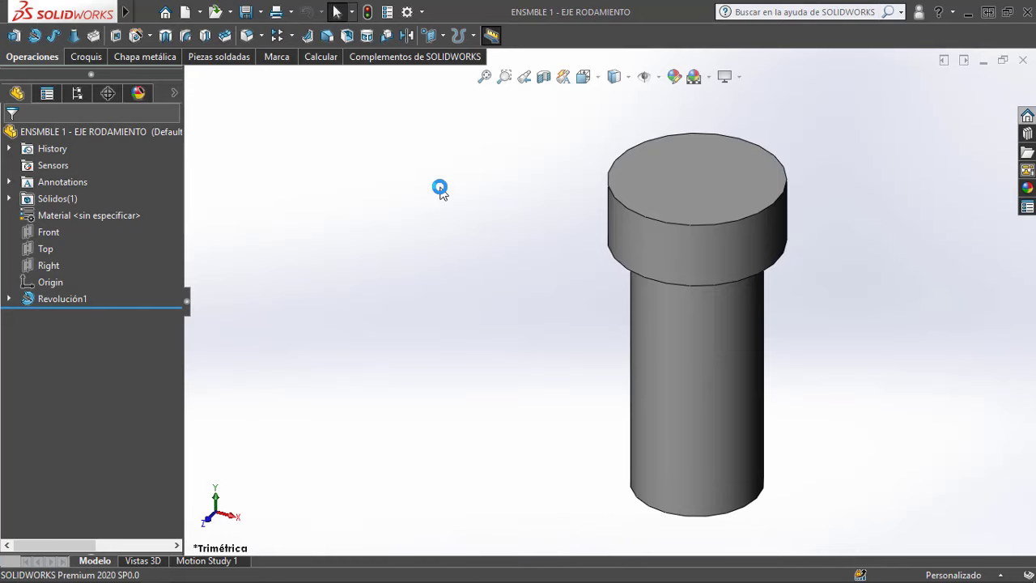
scroll(810, 282, "up", 3)
scroll(846, 296, "down", 4)
scroll(844, 299, "up", 2)
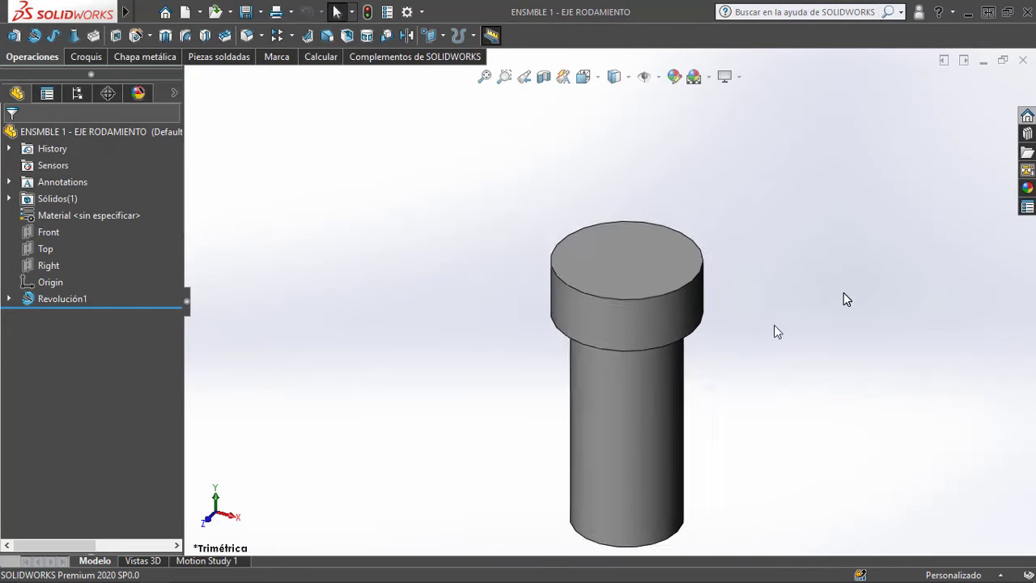
scroll(773, 331, "down", 2)
scroll(612, 347, "up", 3)
scroll(603, 346, "down", 3)
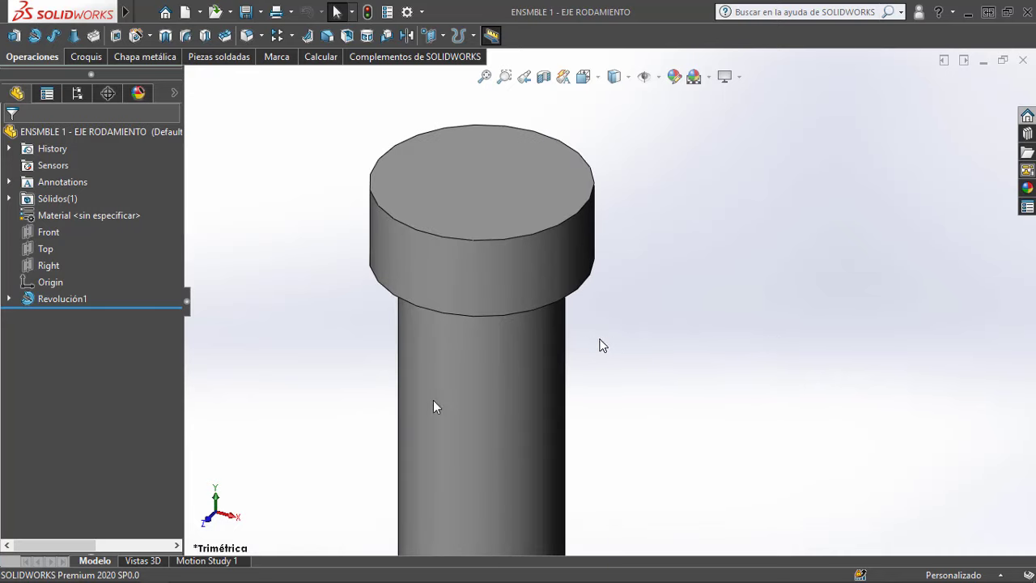
scroll(453, 395, "up", 3)
scroll(496, 379, "down", 3)
scroll(613, 280, "up", 2)
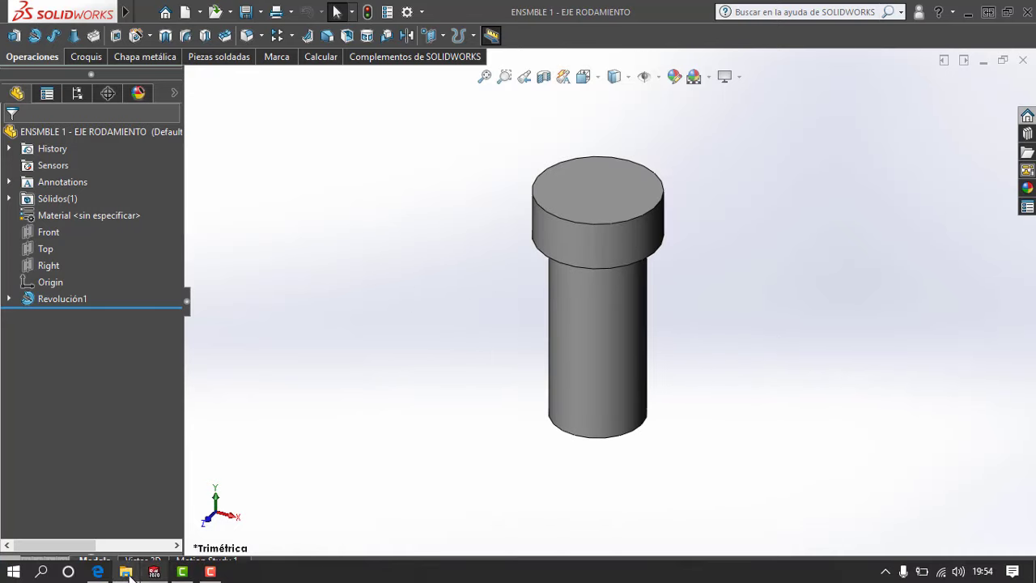
Step: In the ENSAMBLE 1 folder, select the 19:54 EJE RODAMIENTO export and drag it to SOLIDWORKS
left_click(126, 572)
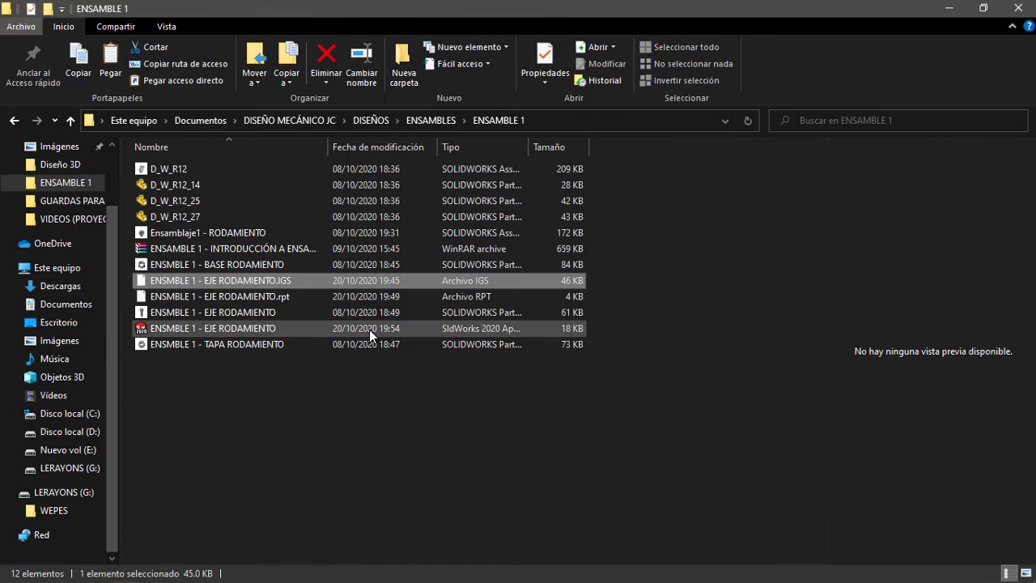
left_click(353, 382)
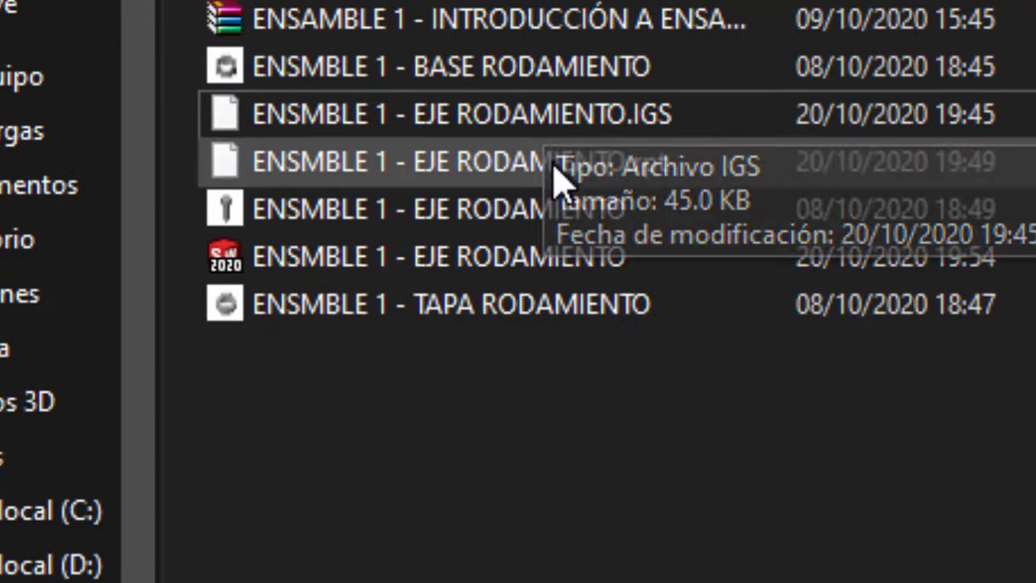
left_click(603, 271)
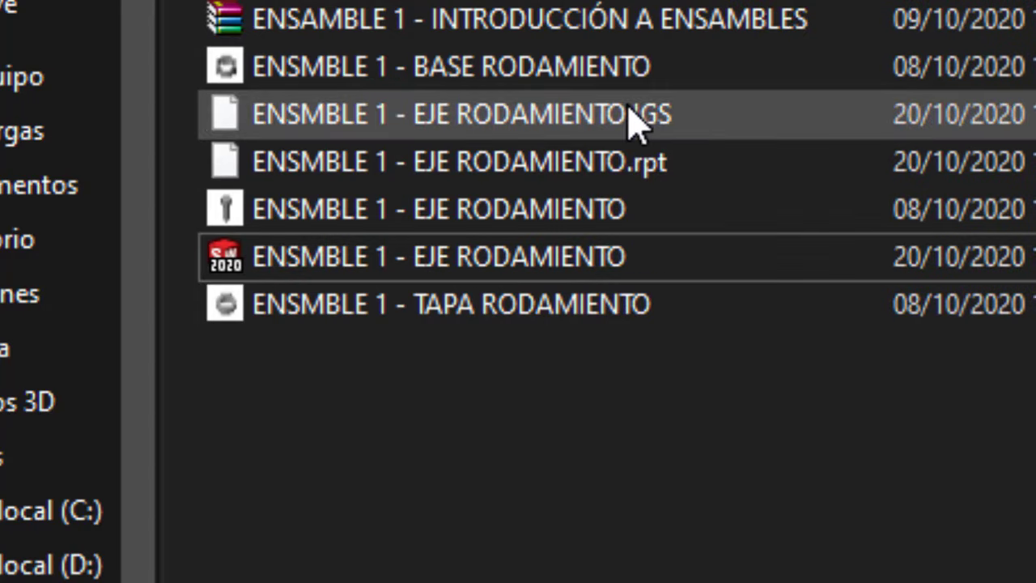
left_click(628, 116)
left_click(482, 267)
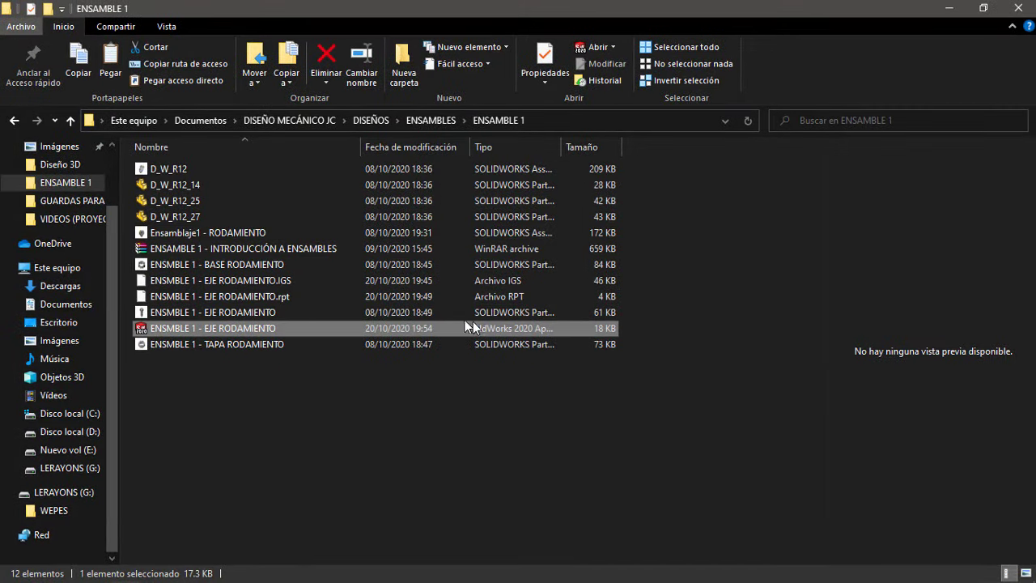
left_click(229, 368)
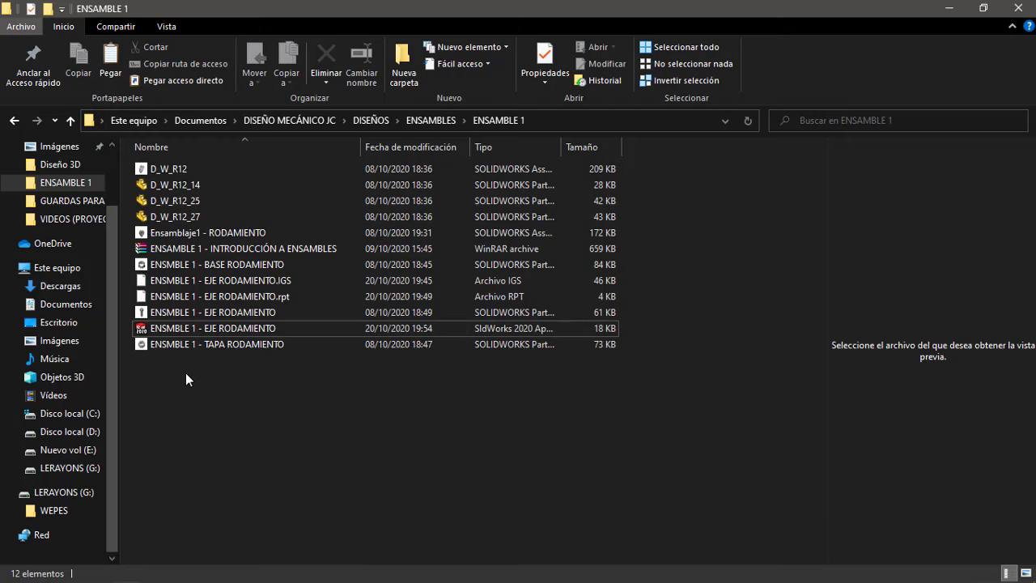
left_click(205, 327)
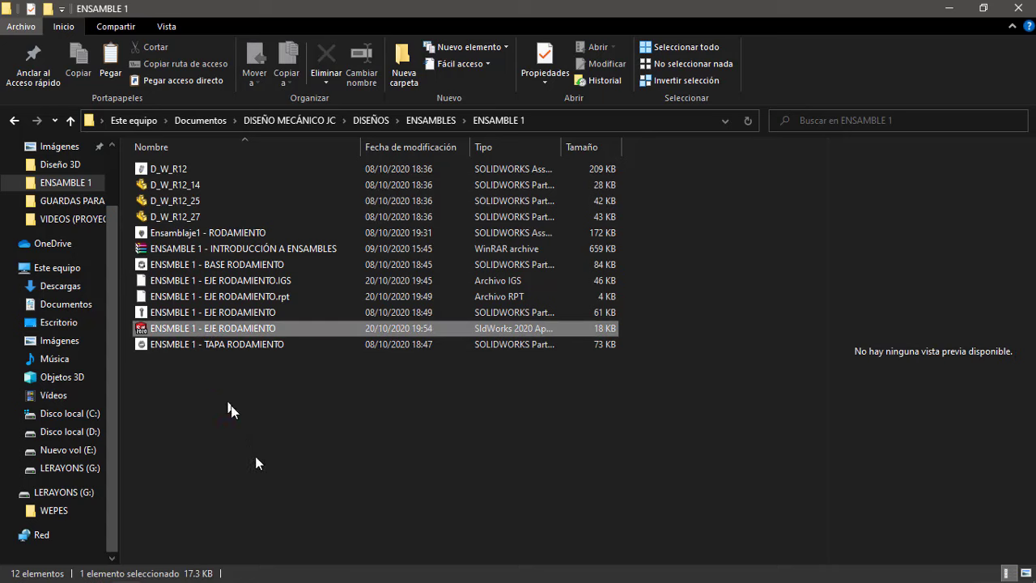
left_click_drag(254, 461, 153, 573)
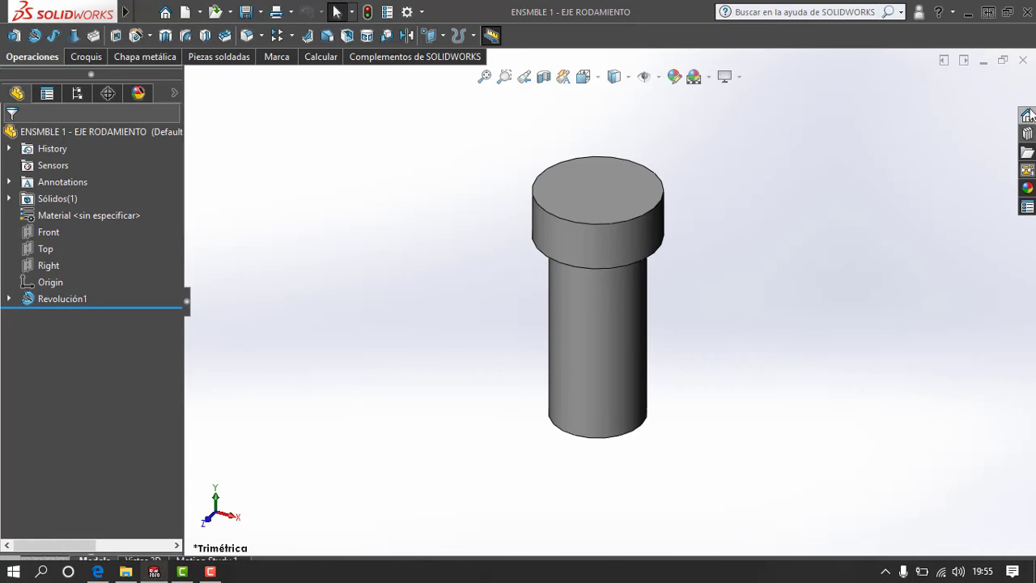
Step: Close the original EJE RODAMIENTO part and drag the exported 19:54 file into SOLIDWORKS
left_click(1022, 59)
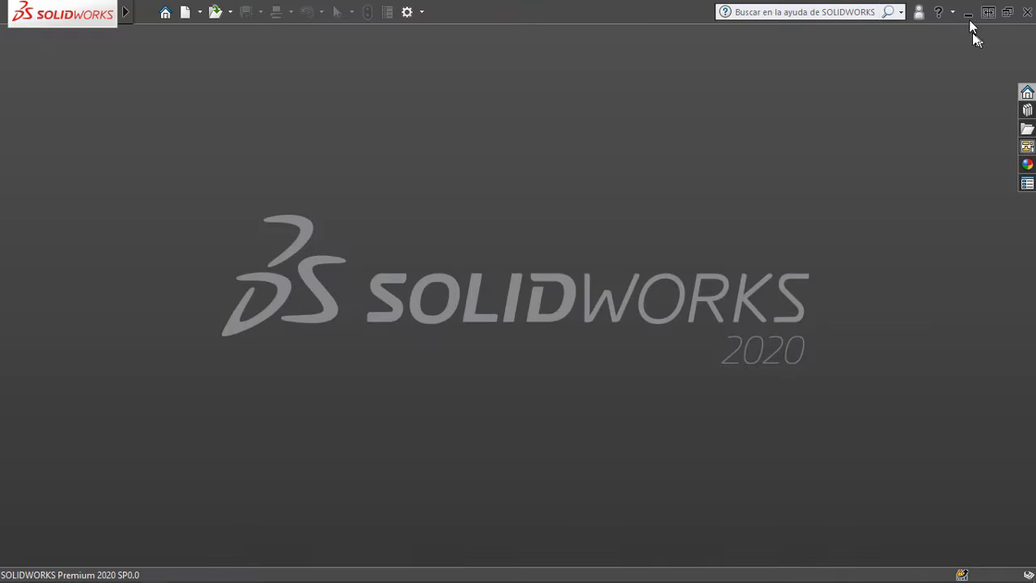
left_click(125, 575)
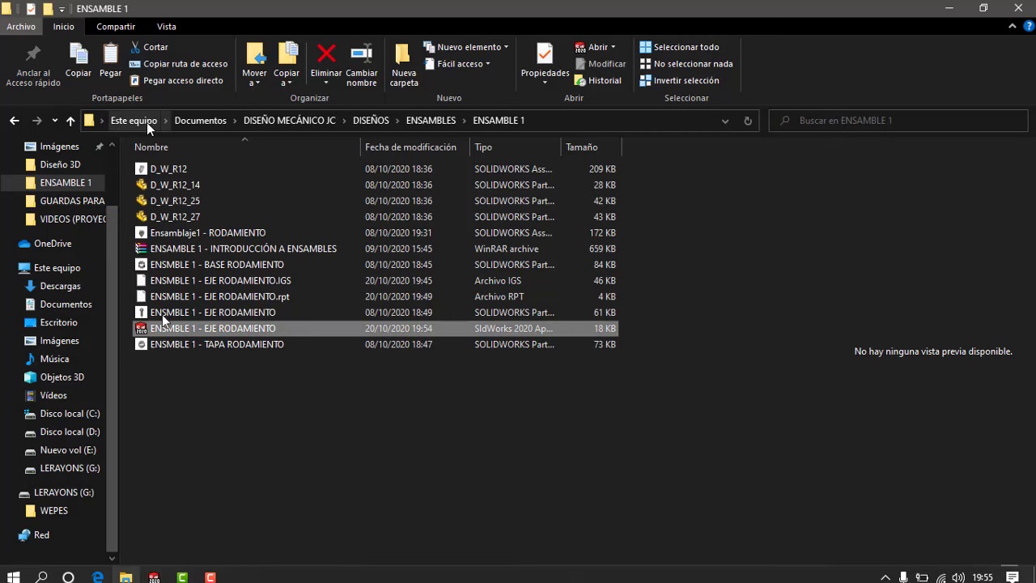
mouse_move(185, 327)
left_mouse_down()
mouse_move(184, 578)
mouse_move(296, 316)
left_mouse_up()
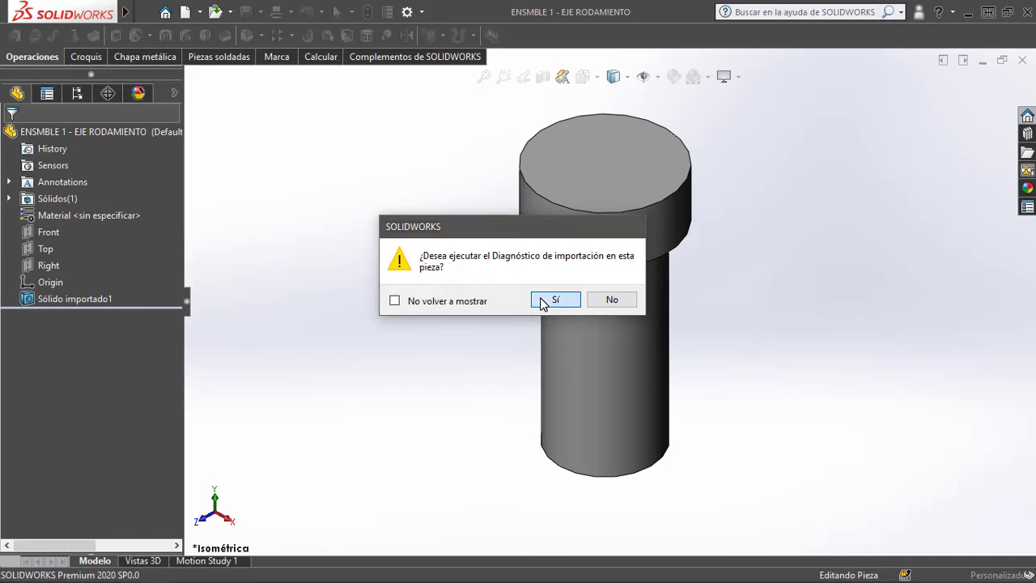
Step: Run Import Diagnostics (no faulty faces), then accept FeatureWorks recognition into Revolución1 in Pieza5
left_click(542, 302)
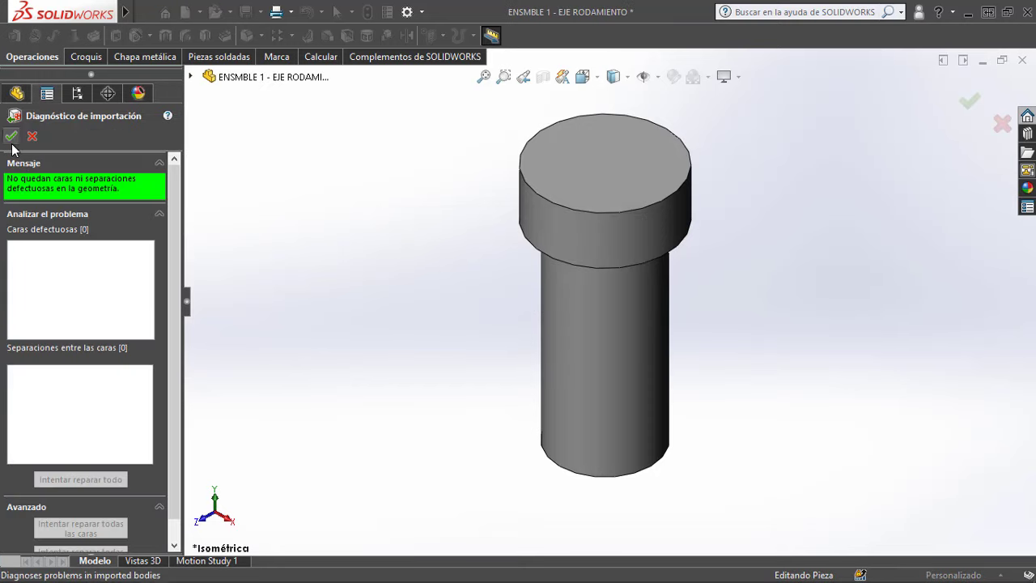
left_click(11, 135)
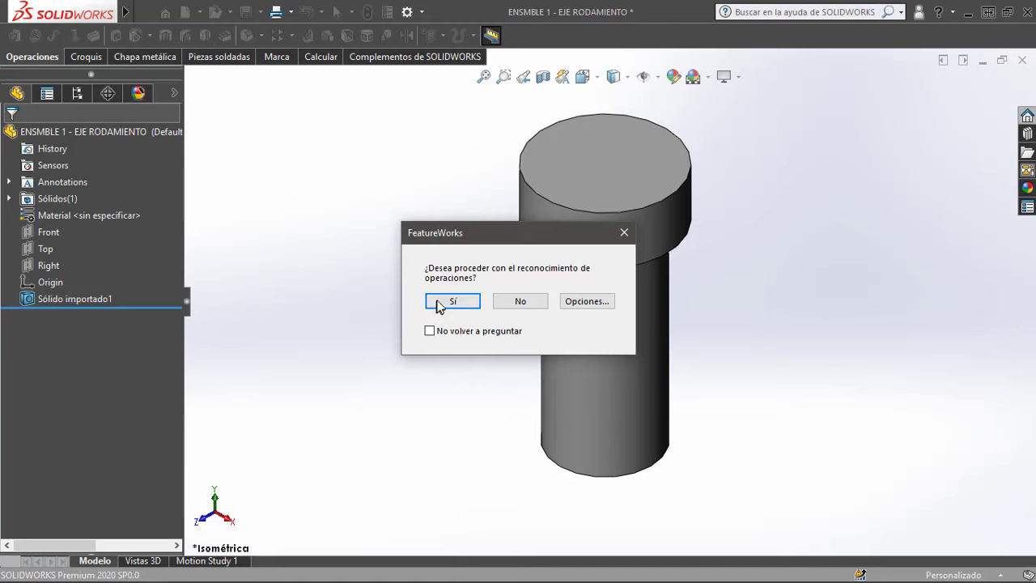
left_click(450, 301)
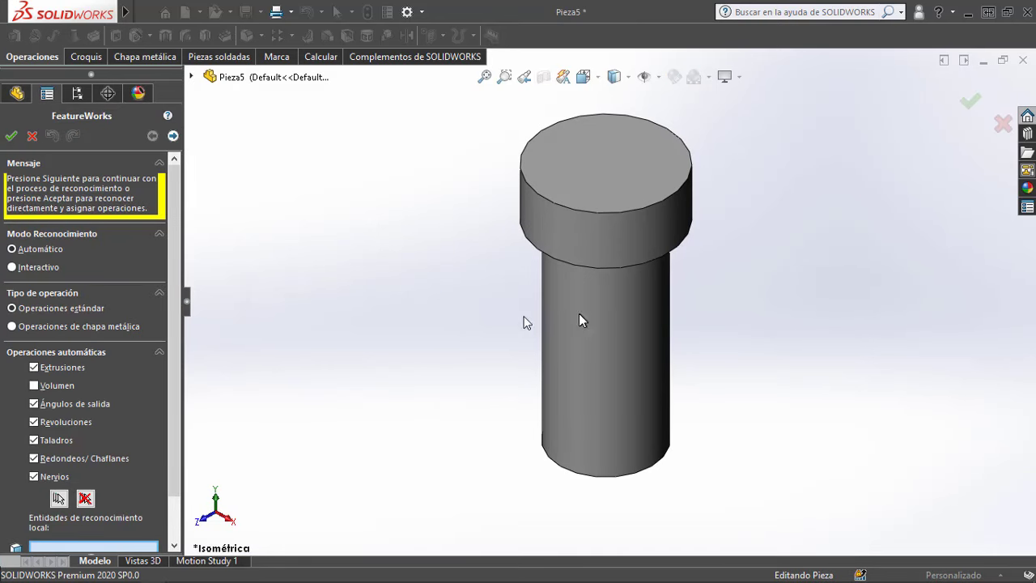
left_click(13, 138)
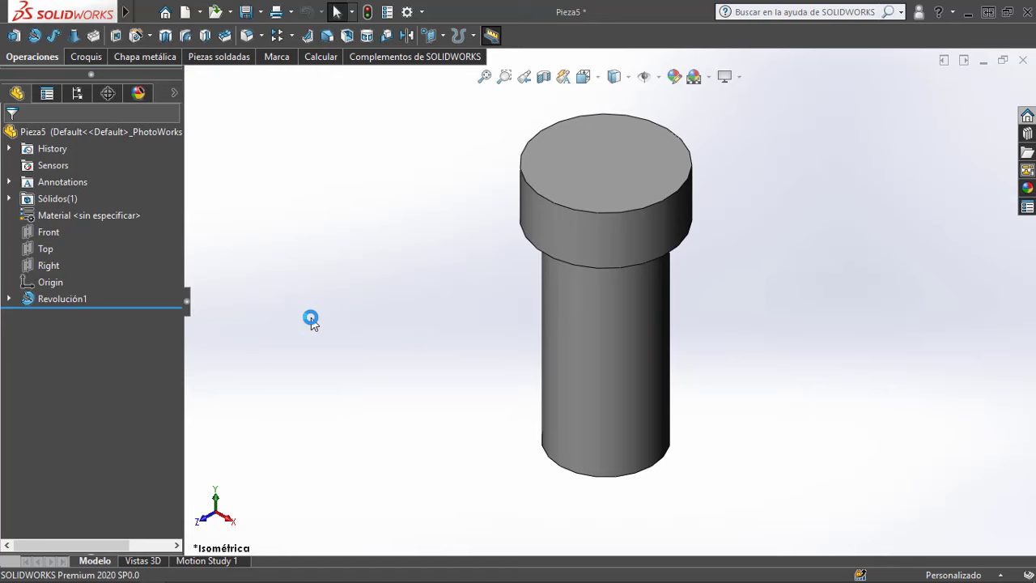
mouse_move(601, 203)
middle_mouse_down()
mouse_move(542, 203)
mouse_move(231, 307)
middle_mouse_up()
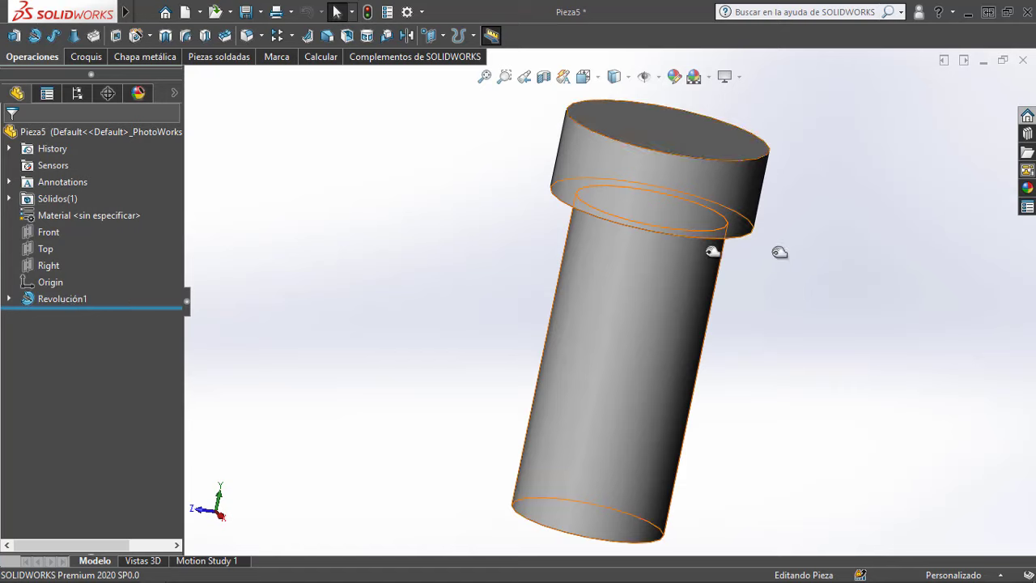
left_click(816, 220)
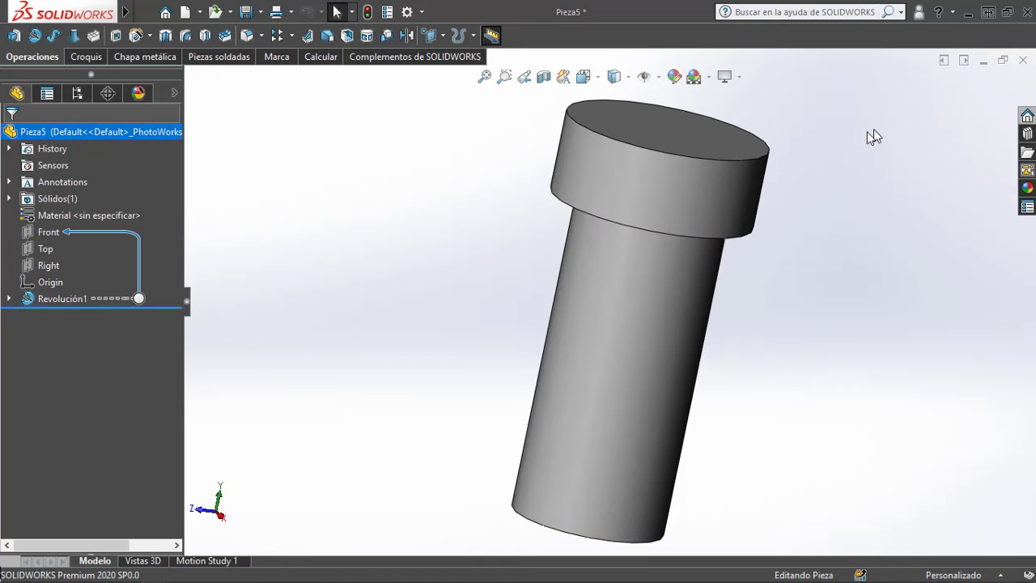
key("z")
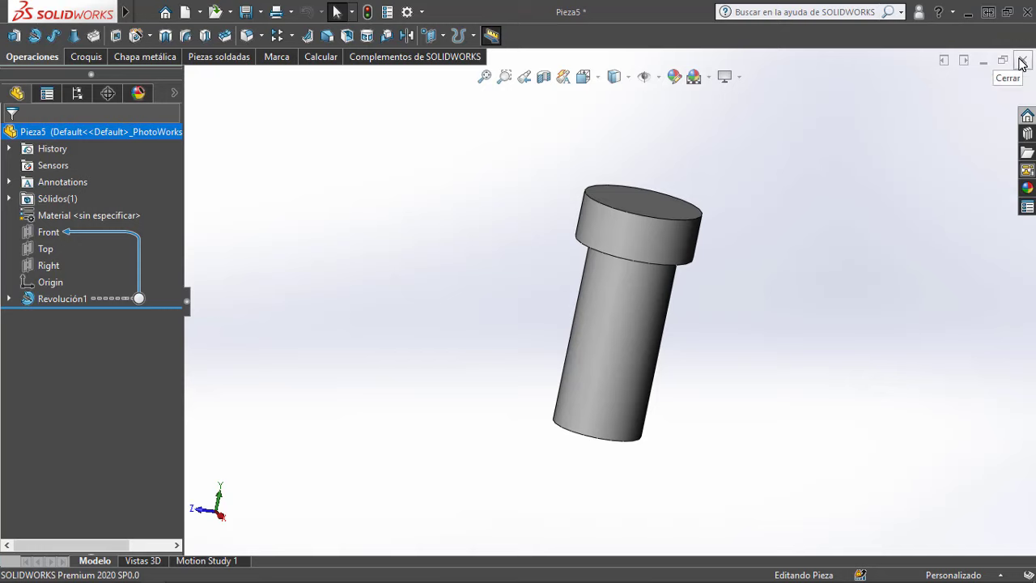
Step: Close Pieza5 and the imported STEP part without saving, then reopen EJE RODAMIENTO from recent files
left_click(1021, 65)
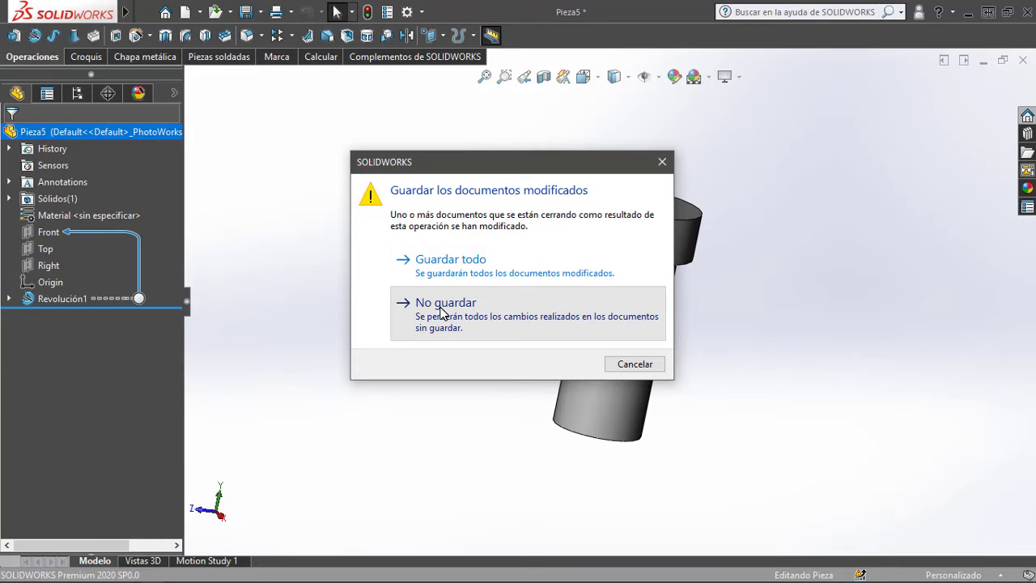
left_click(440, 308)
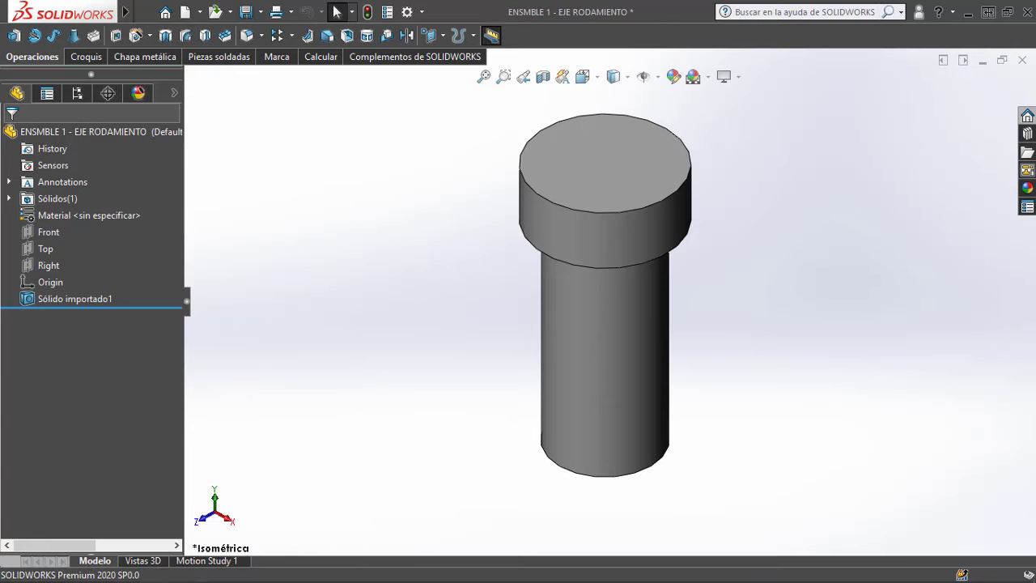
left_click(1022, 60)
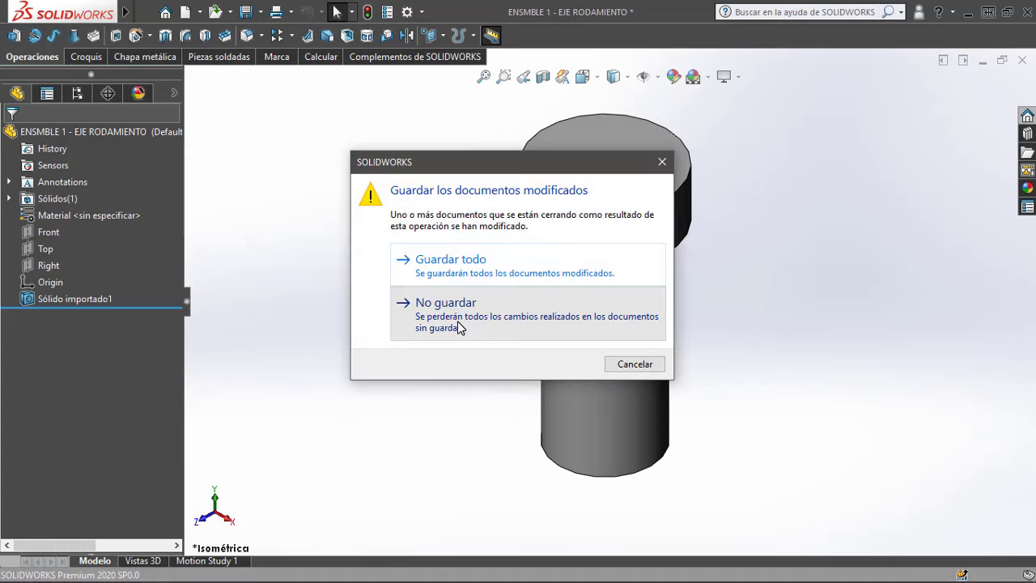
left_click(458, 326)
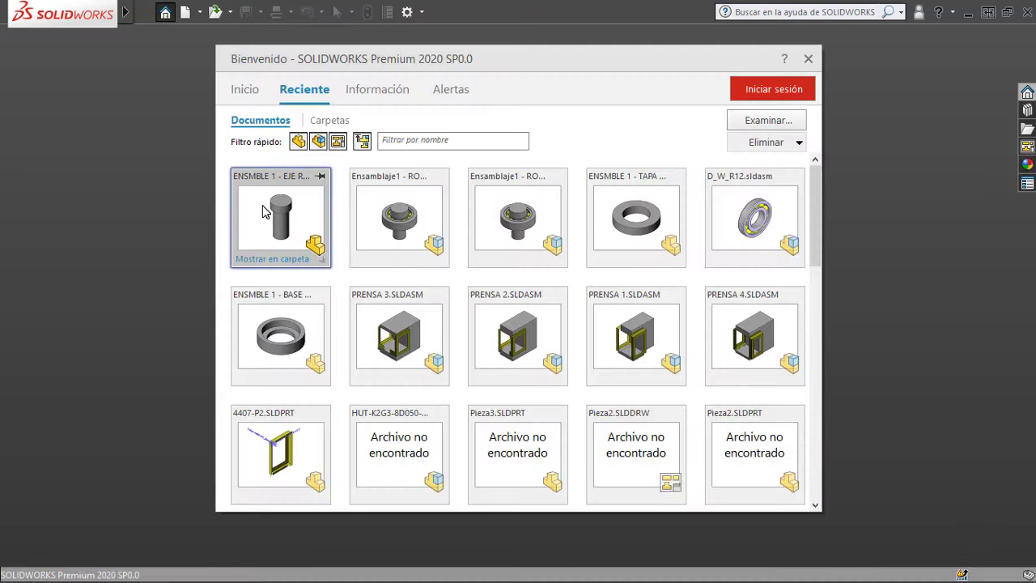
left_click(262, 204)
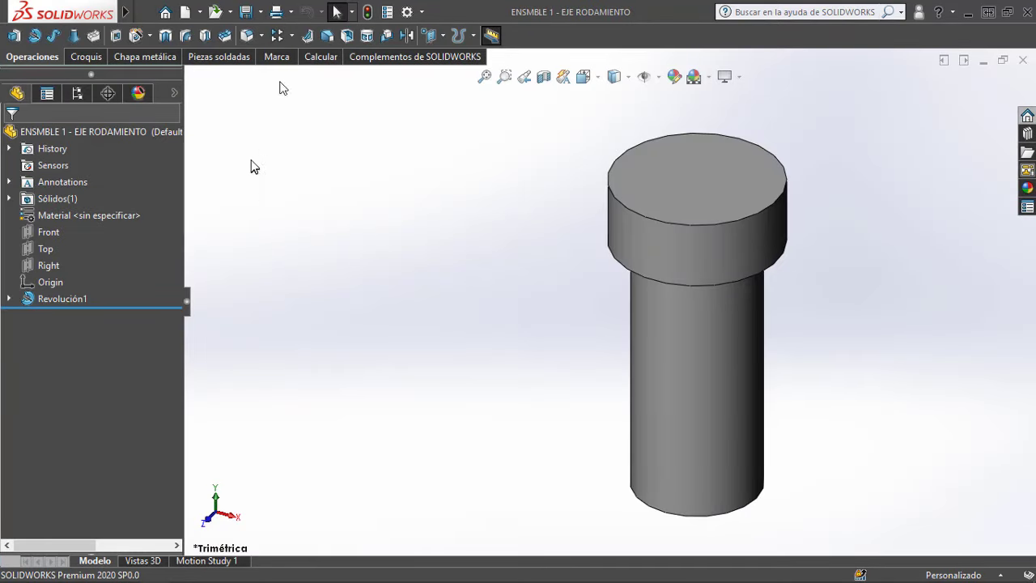
Step: Save the EJE RODAMIENTO shaft as a Parasolid (*.x_t) file in ENSAMBLE 1 and zoom to fit
left_click(260, 12)
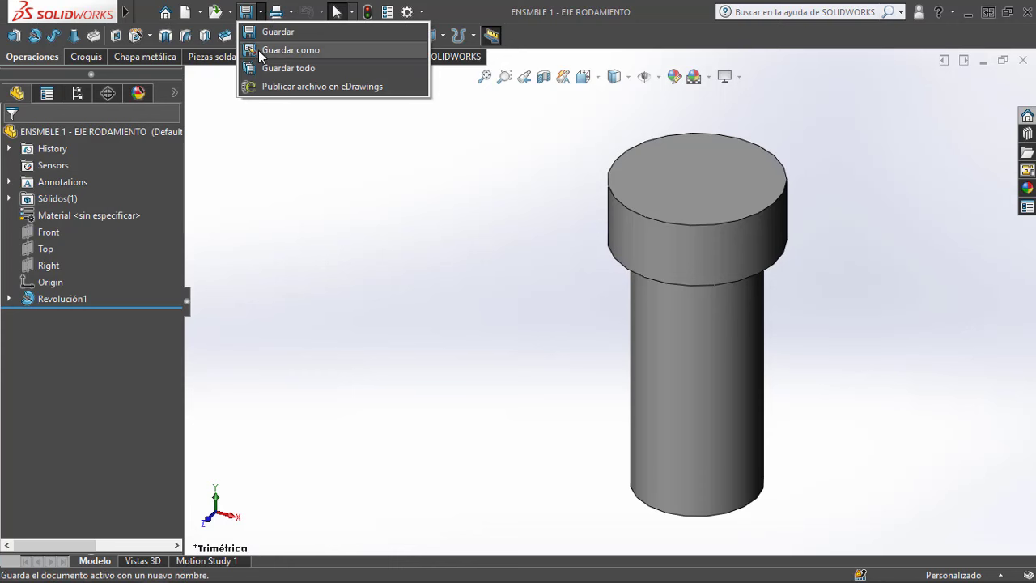
left_click(259, 50)
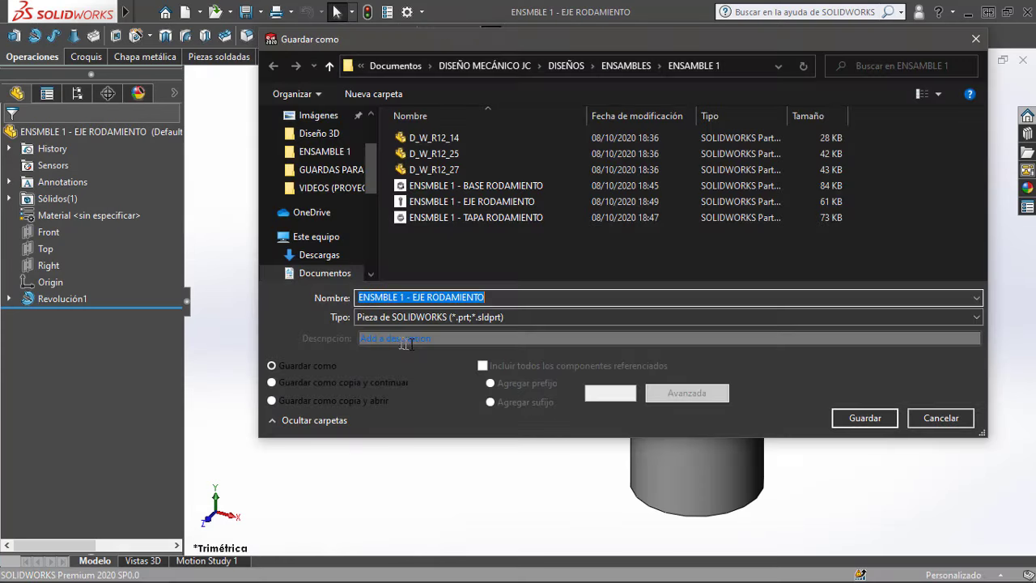
left_click(441, 317)
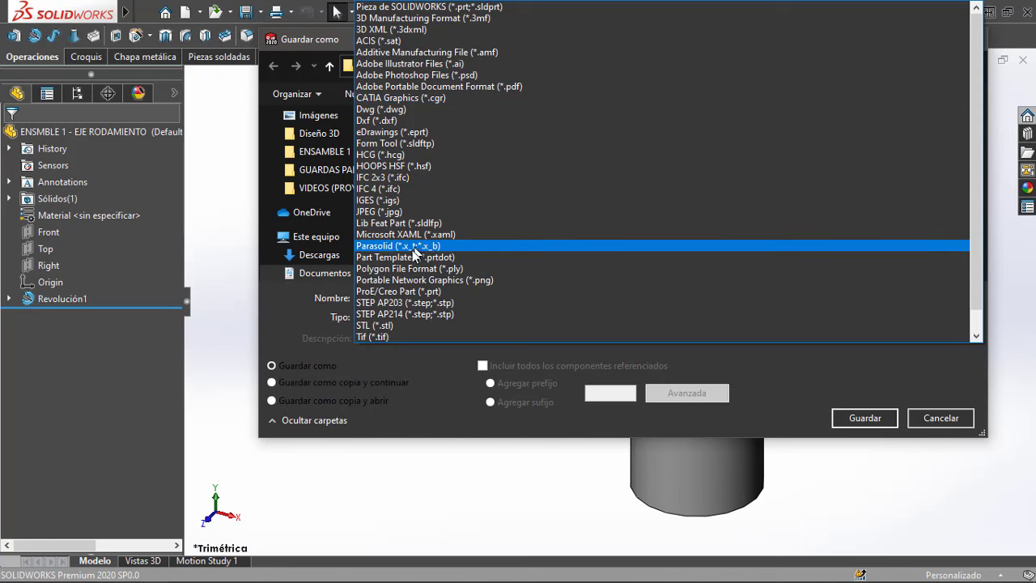
left_click(411, 246)
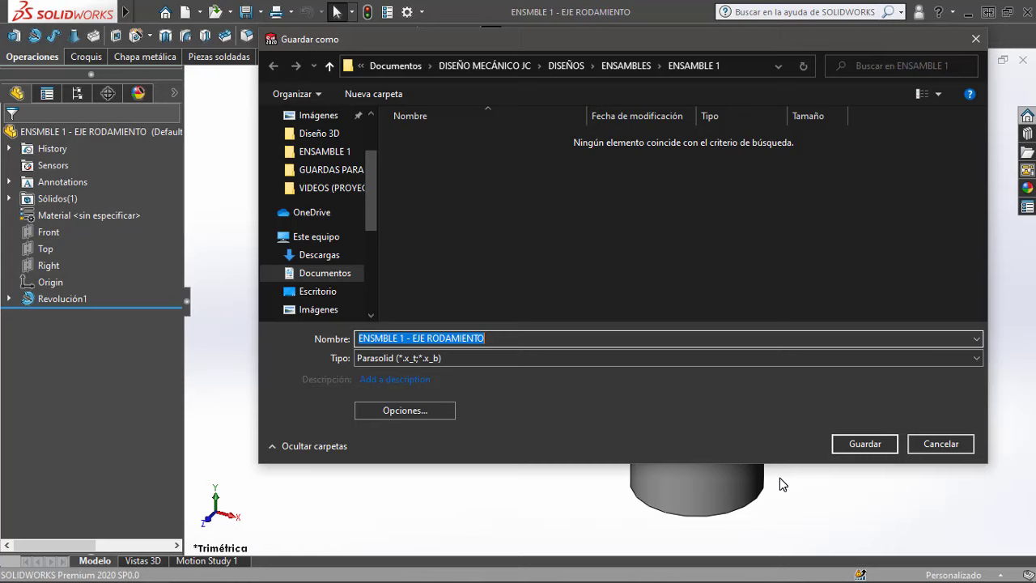
left_click(854, 447)
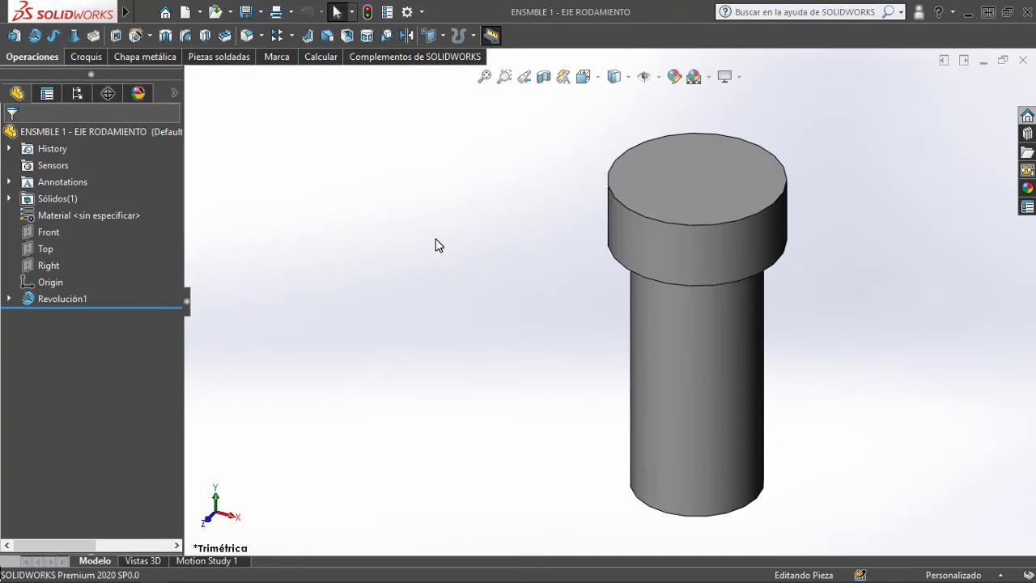
key("f")
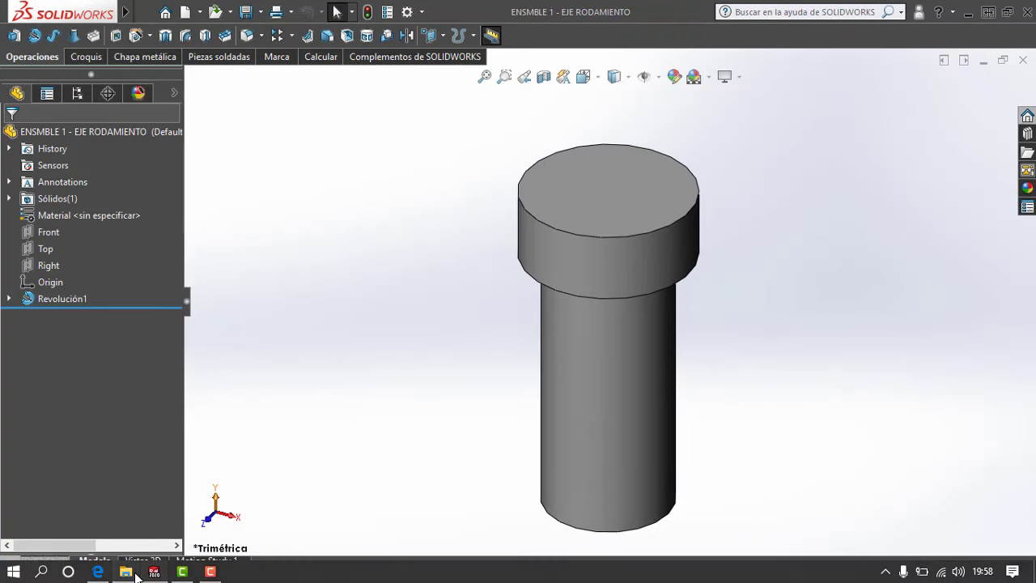
Step: Find and open the 19:58 EJE RODAMIENTO Parasolid export in ENSAMBLE 1, then return to SOLIDWORKS
left_click(125, 571)
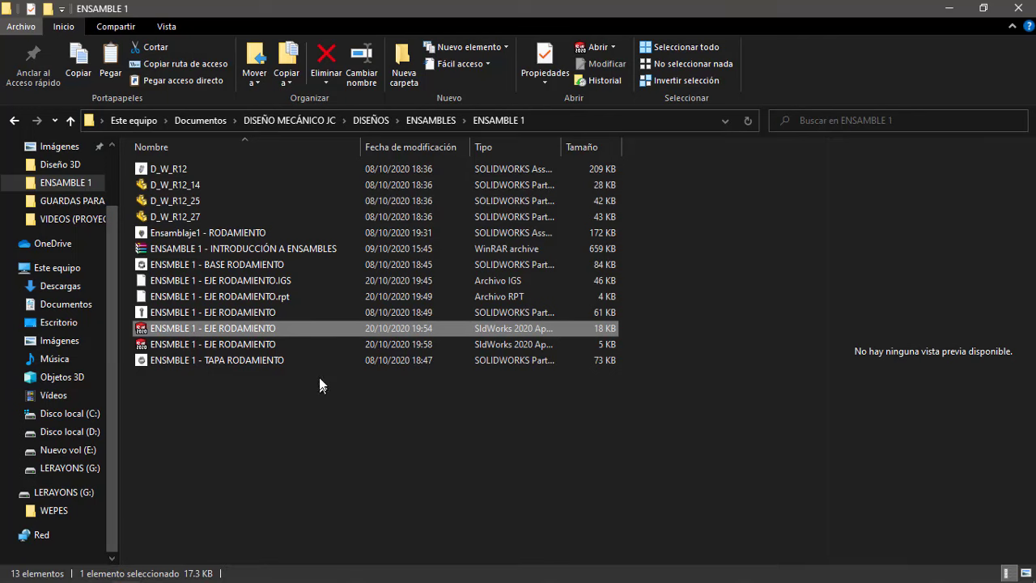
left_click(259, 350)
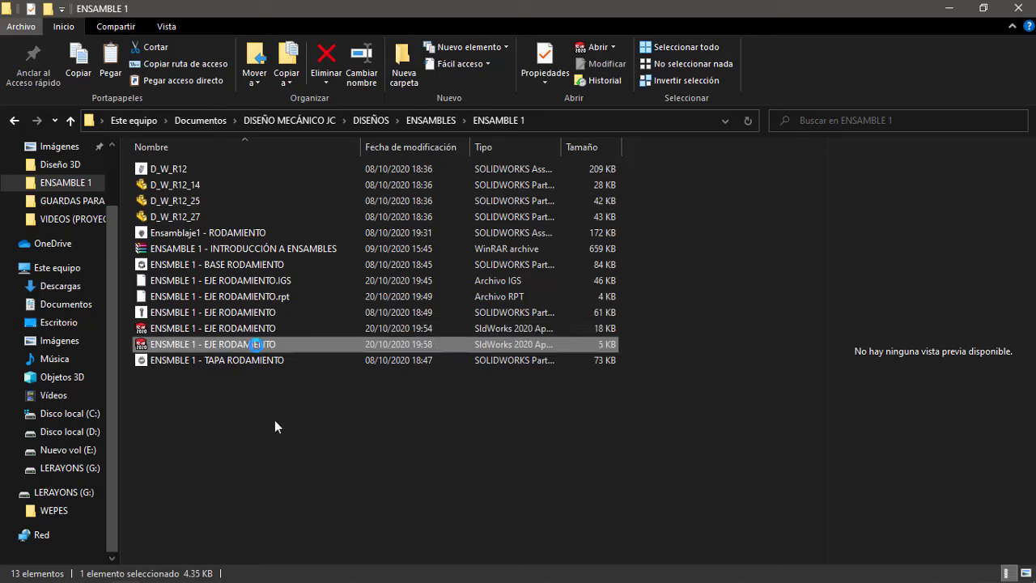
left_click(280, 494)
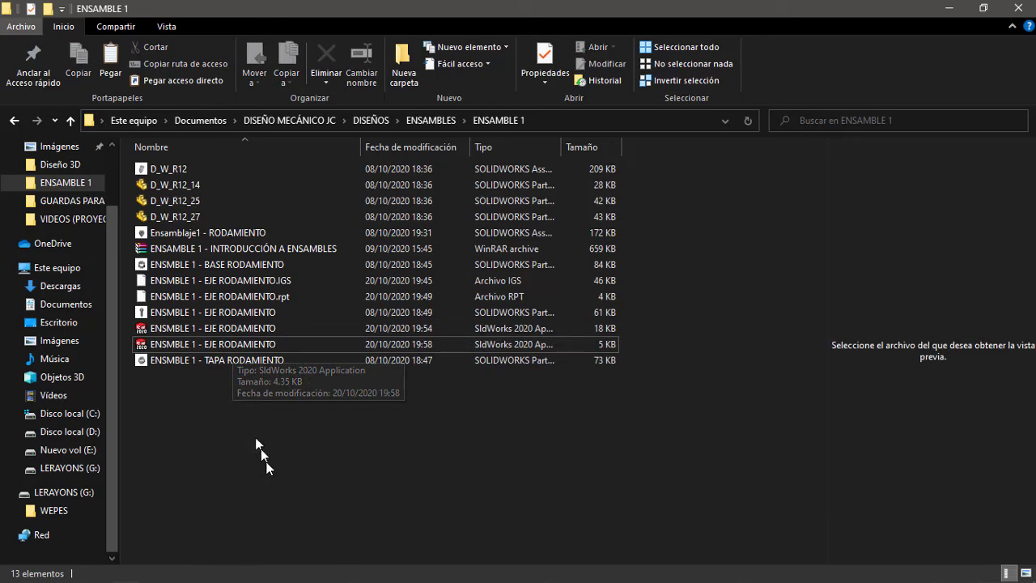
left_click(236, 347)
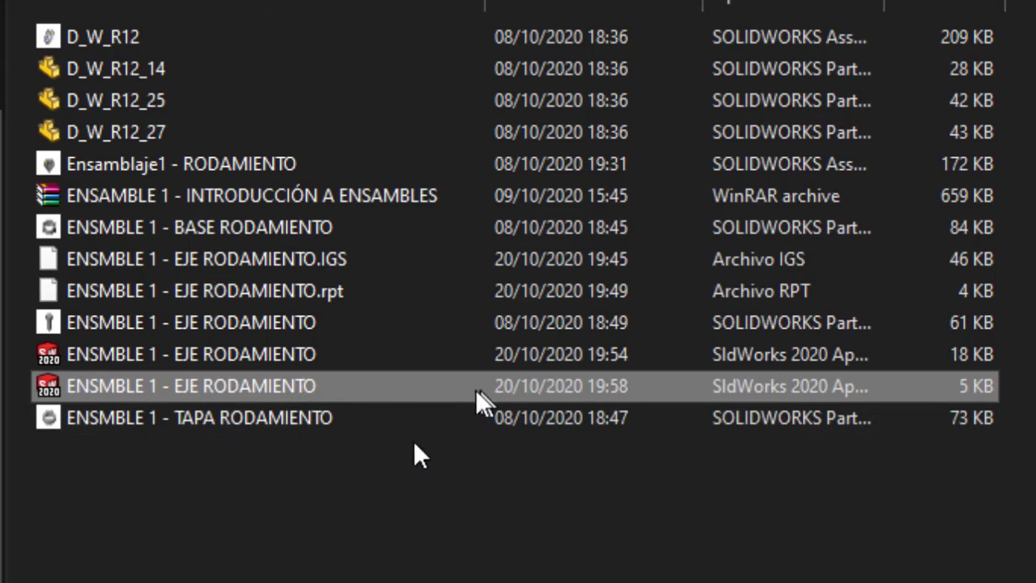
double_click(274, 386)
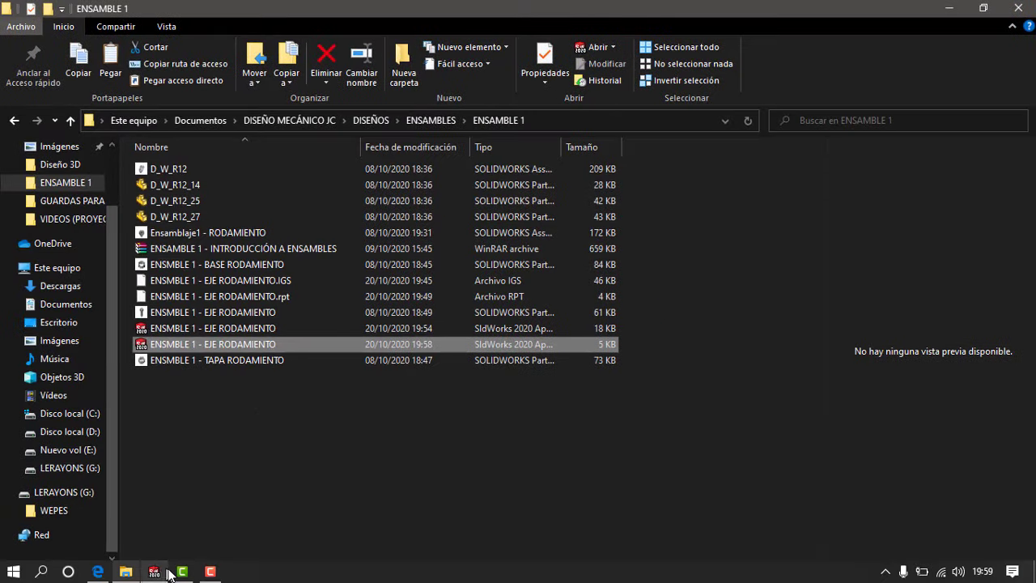
left_click(155, 571)
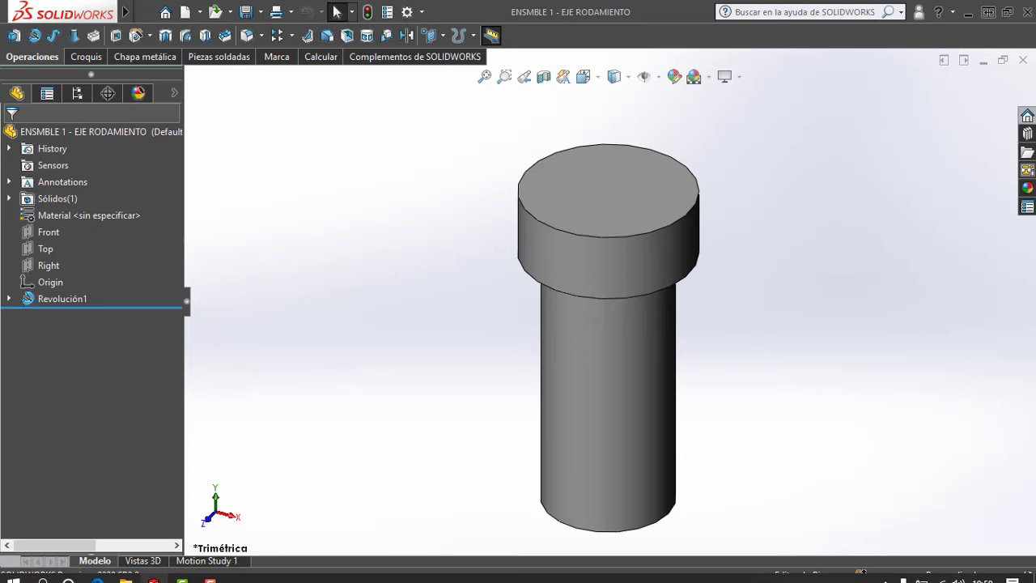
Step: Import the Parasolid shaft with clean diagnostics and let FeatureWorks rebuild its Revolución1 feature as Pieza7
left_click(1021, 63)
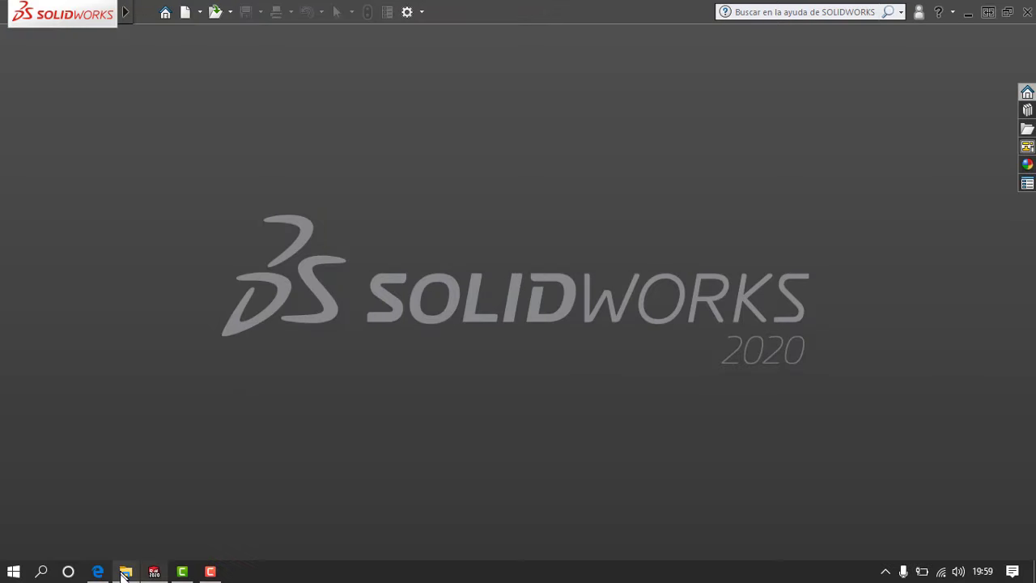
left_click(125, 572)
mouse_move(184, 345)
left_mouse_down()
mouse_move(161, 578)
mouse_move(350, 221)
left_mouse_up()
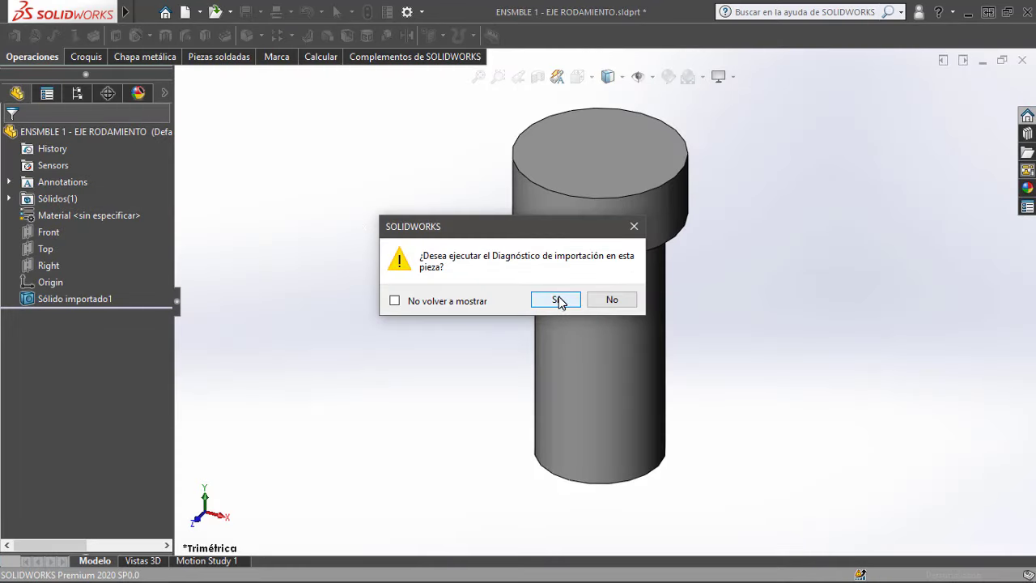
left_click(555, 299)
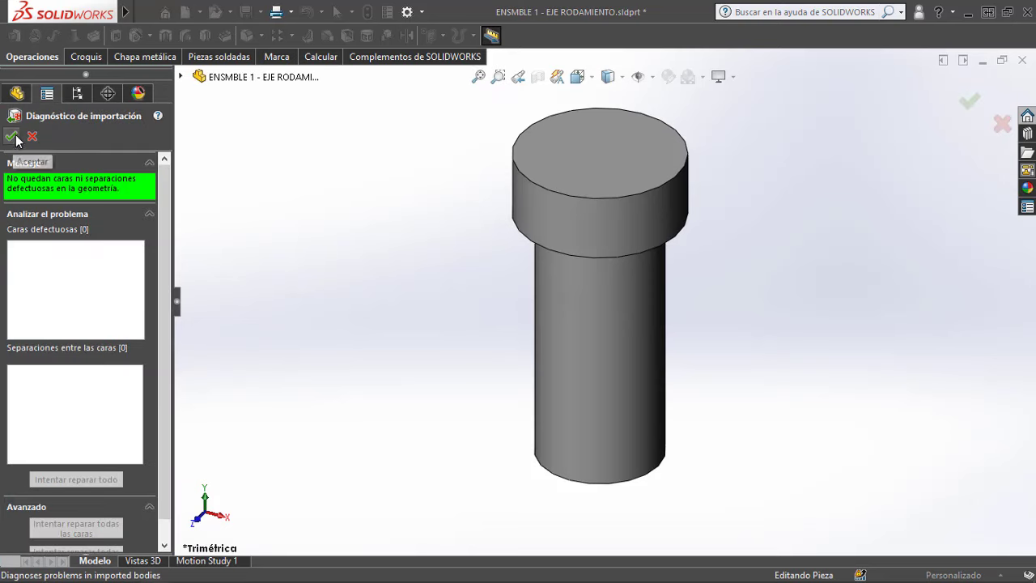
left_click(12, 136)
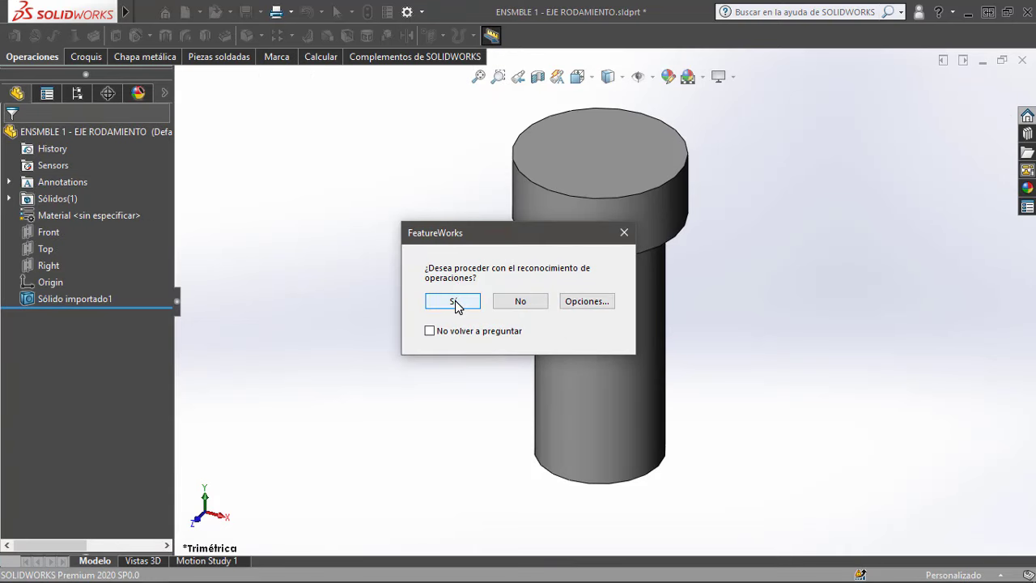
left_click(455, 300)
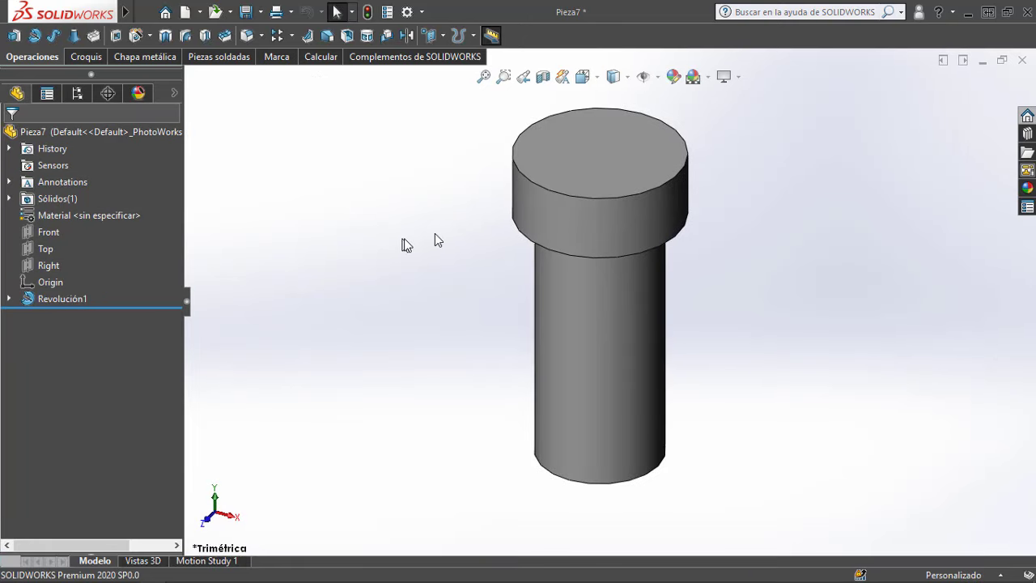
Step: Orbit the recognised Pieza7 shaft to inspect it from other angles, then close the part
mouse_move(676, 218)
middle_mouse_down()
mouse_move(749, 151)
mouse_move(705, 219)
middle_mouse_up()
middle_click_drag(513, 280, 441, 293)
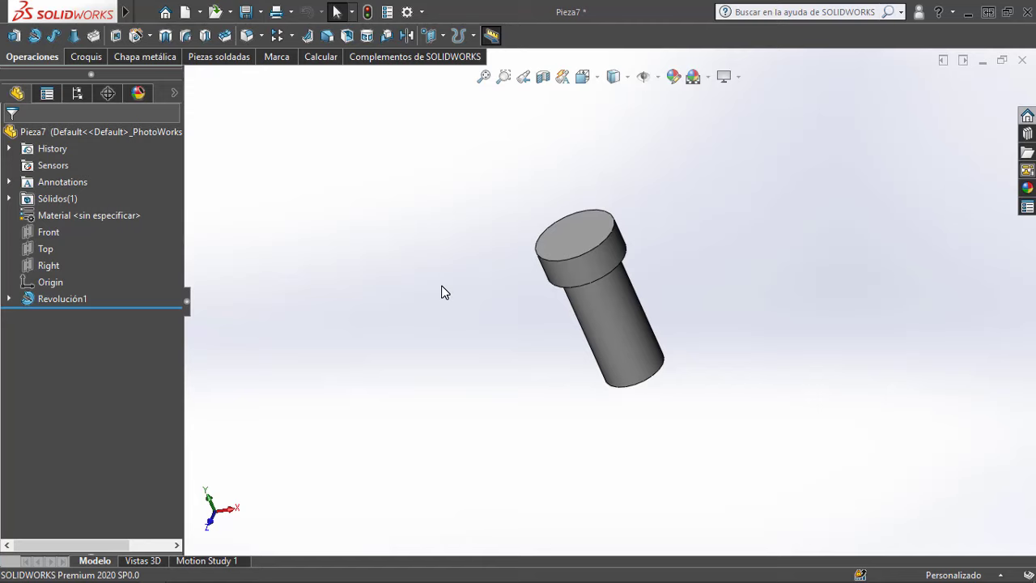
left_click(1023, 61)
Step: Discard Pieza7 and the imported shaft unsaved, then open Ensamblaje1 - RODAMIENTO from recent files
left_click(464, 332)
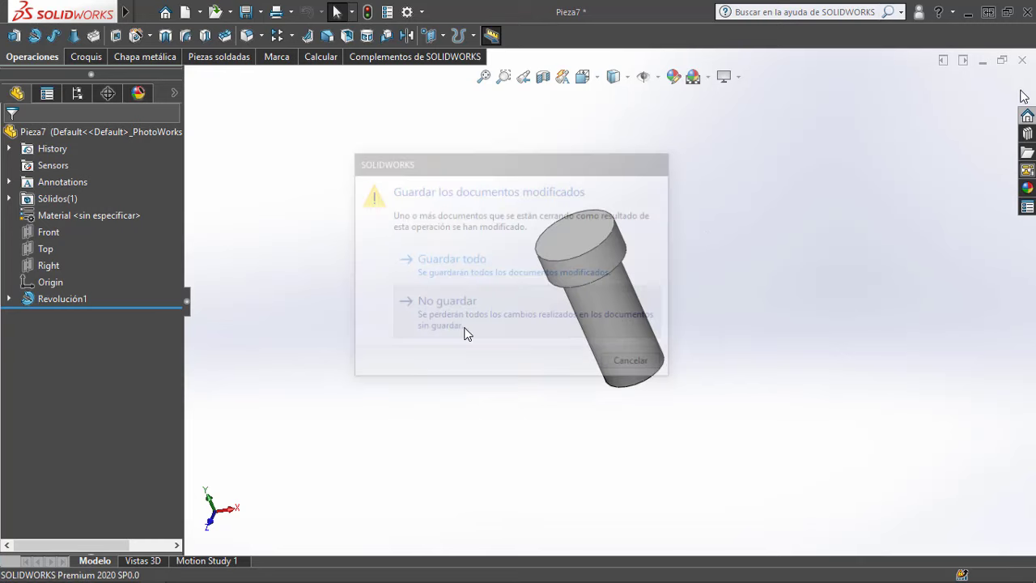
left_click(1025, 62)
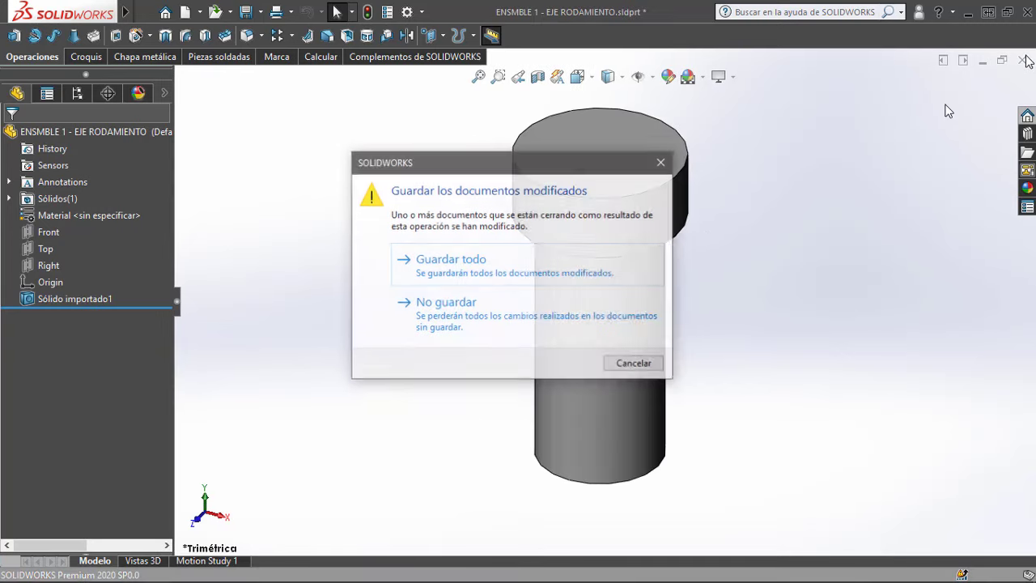
left_click(479, 341)
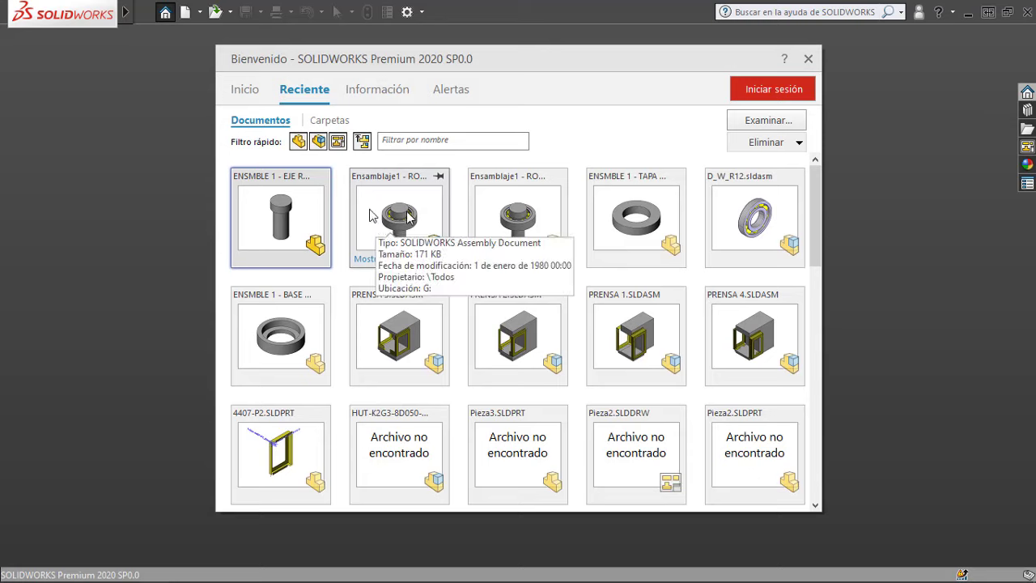
left_click(412, 210)
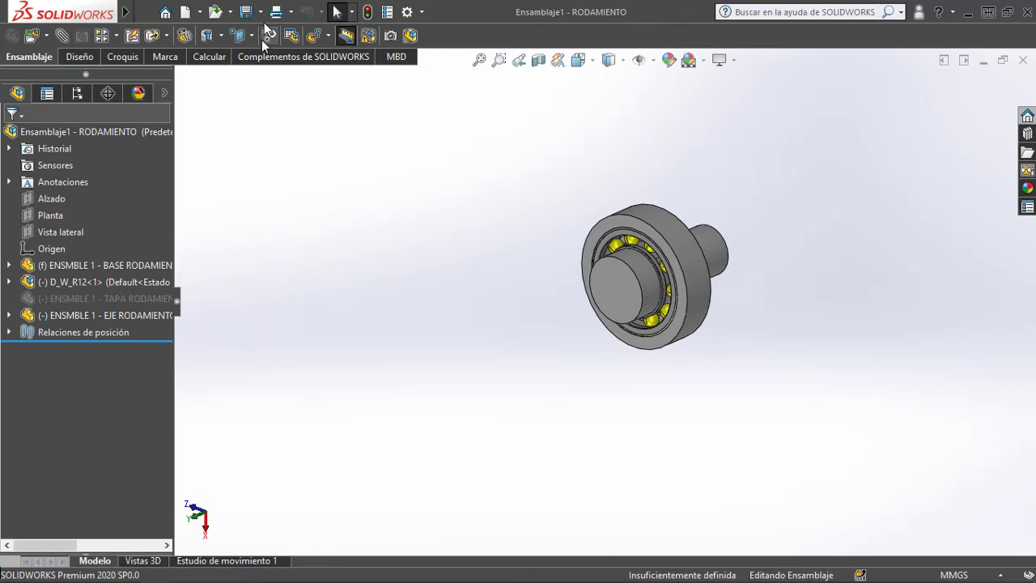
Step: Save the assembly as IGES (*.igs) named 'Ensamblaje1 - RODAMIENTO - IGES', leaving hidden components unresolved
left_click(261, 12)
left_click(279, 45)
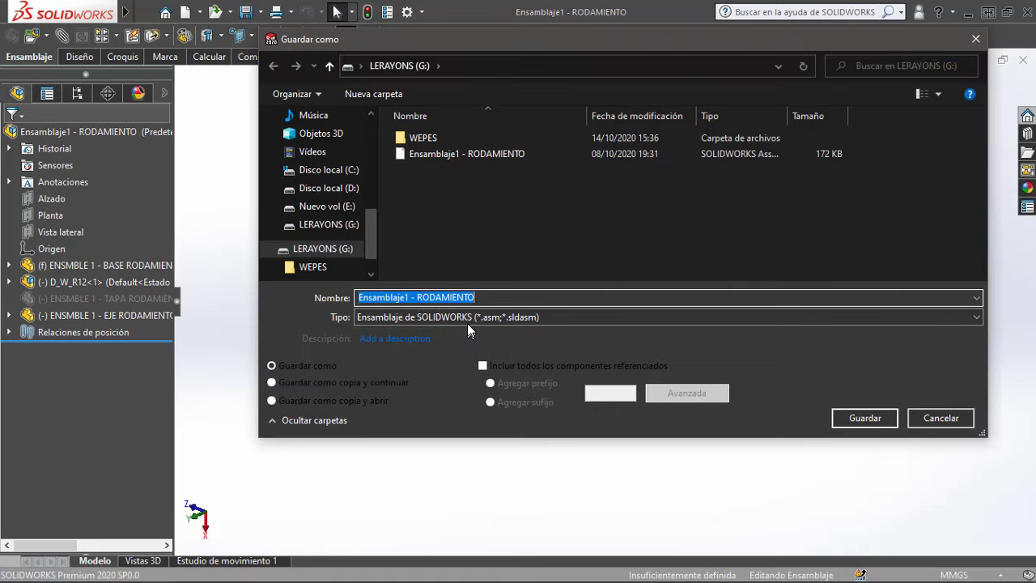
left_click(467, 316)
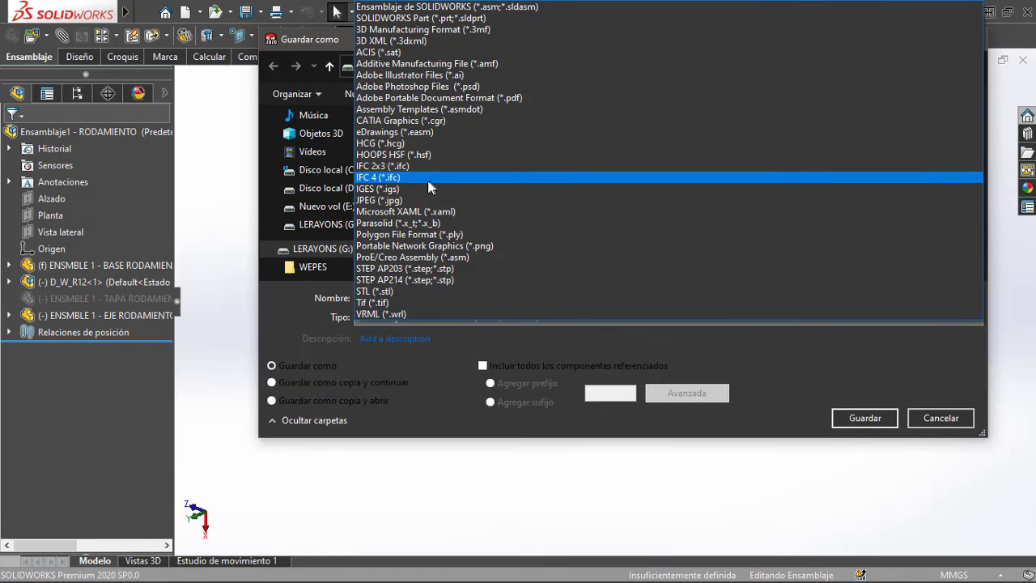
left_click(429, 189)
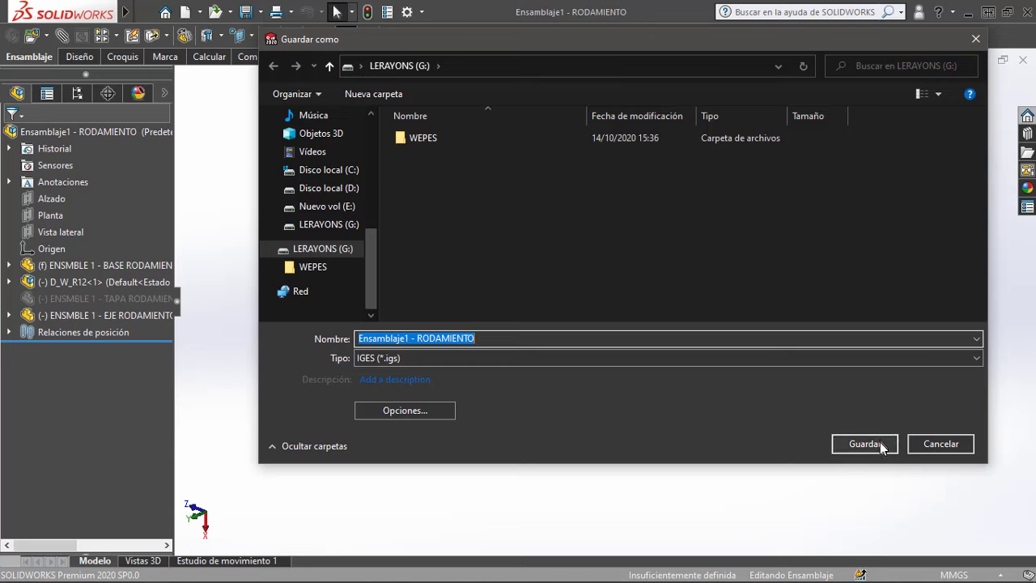
left_click(535, 339)
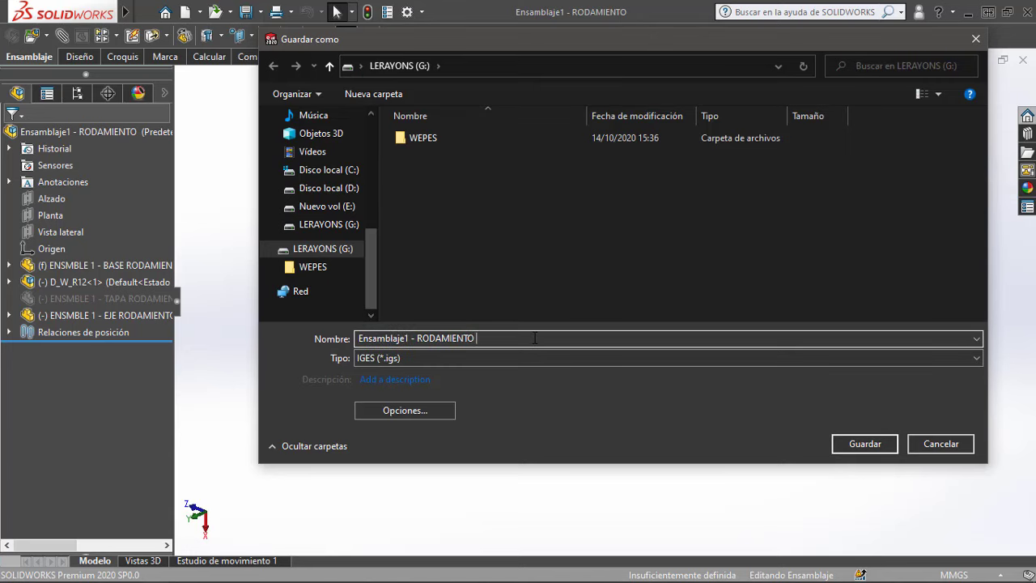
type("-")
type(" IGES")
left_click(851, 448)
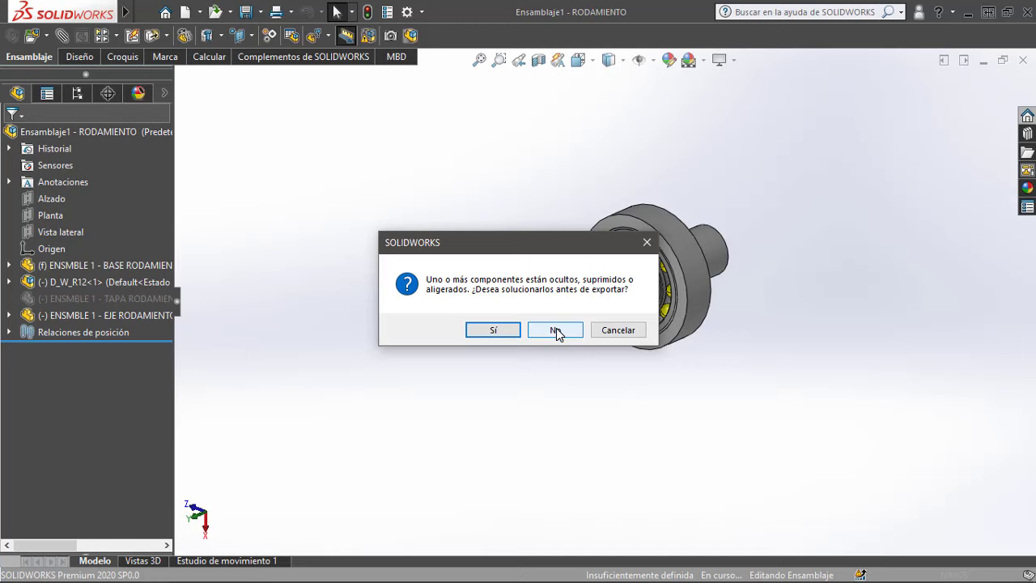
left_click(555, 330)
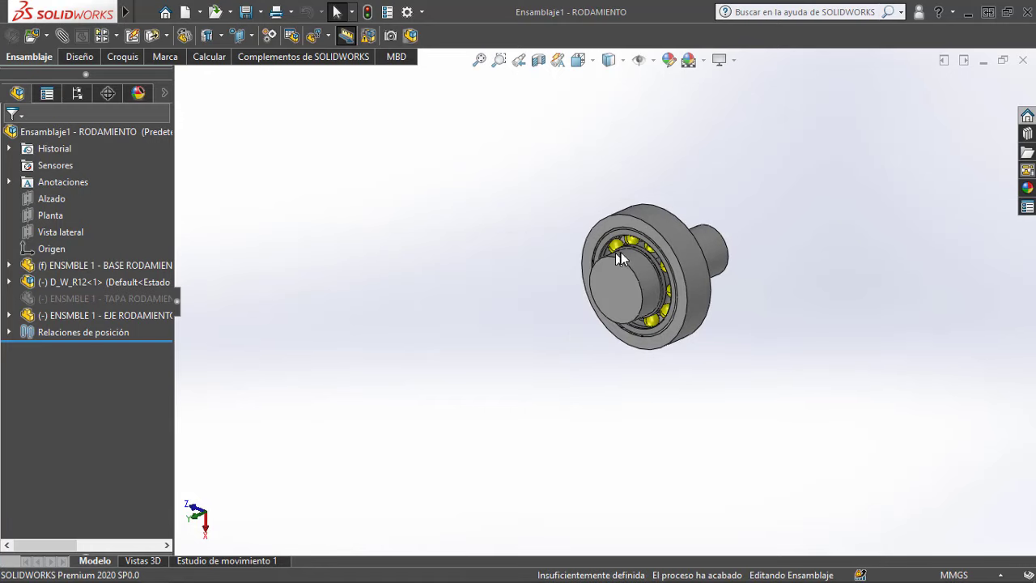
mouse_move(620, 251)
left_mouse_down()
mouse_move(617, 272)
mouse_move(587, 245)
left_mouse_up()
Step: Export the assembly as STEP AP203 named 'Ensamblaje1 - RODAMIENTO - STEP', dismissing the hidden-components prompt
left_click(261, 11)
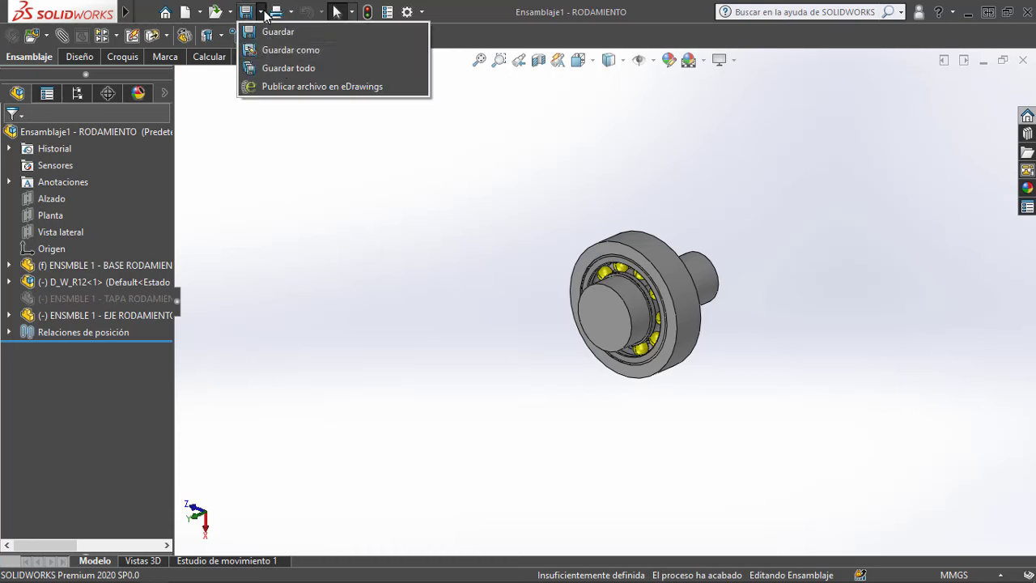
left_click(292, 49)
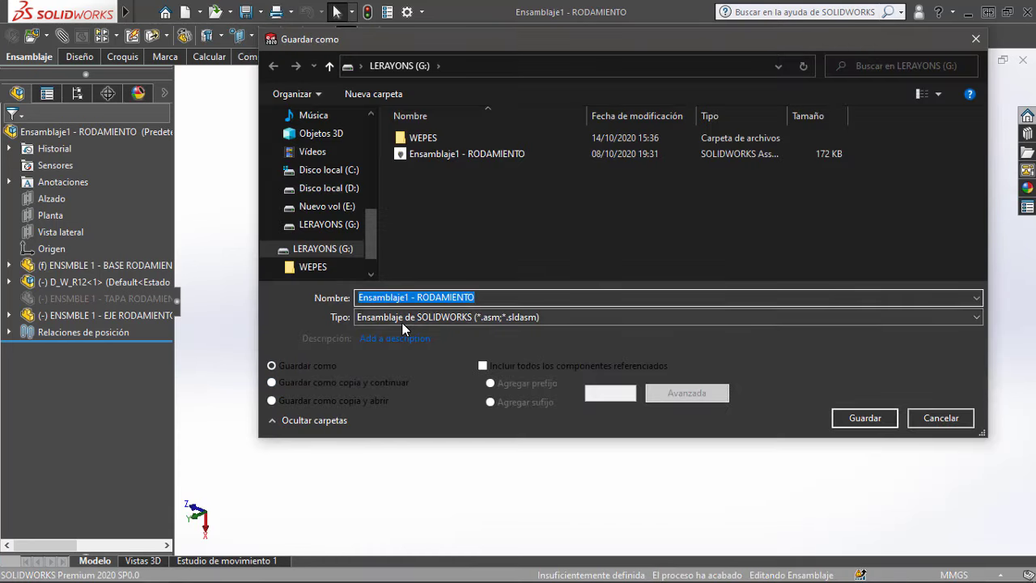
left_click(401, 319)
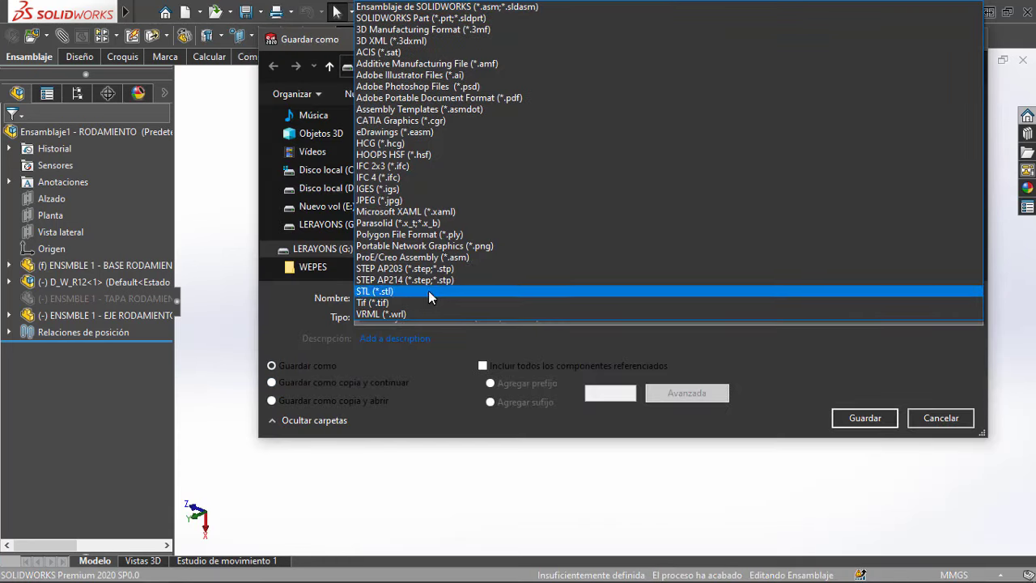
left_click(450, 268)
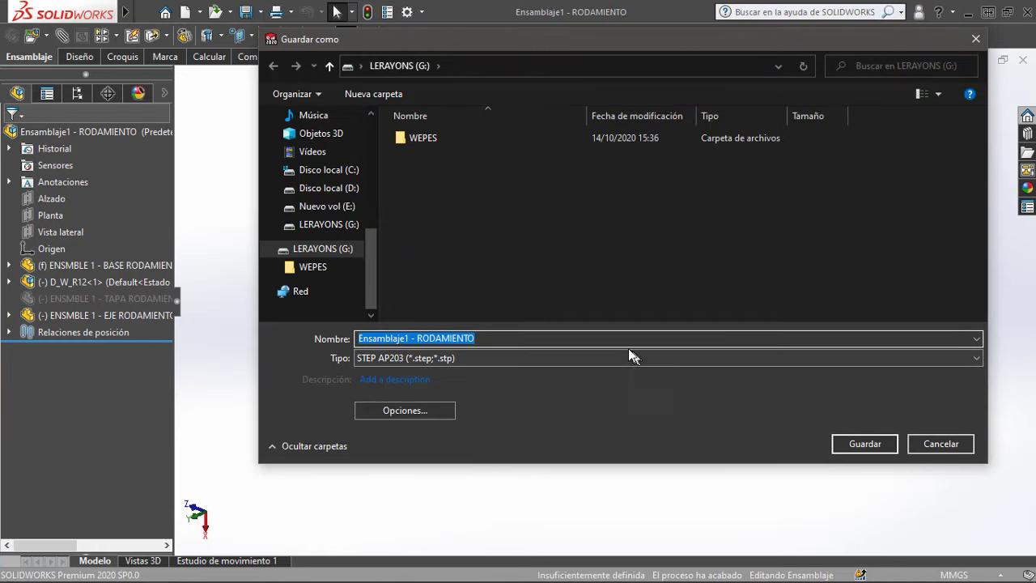
left_click(623, 339)
type("- ST")
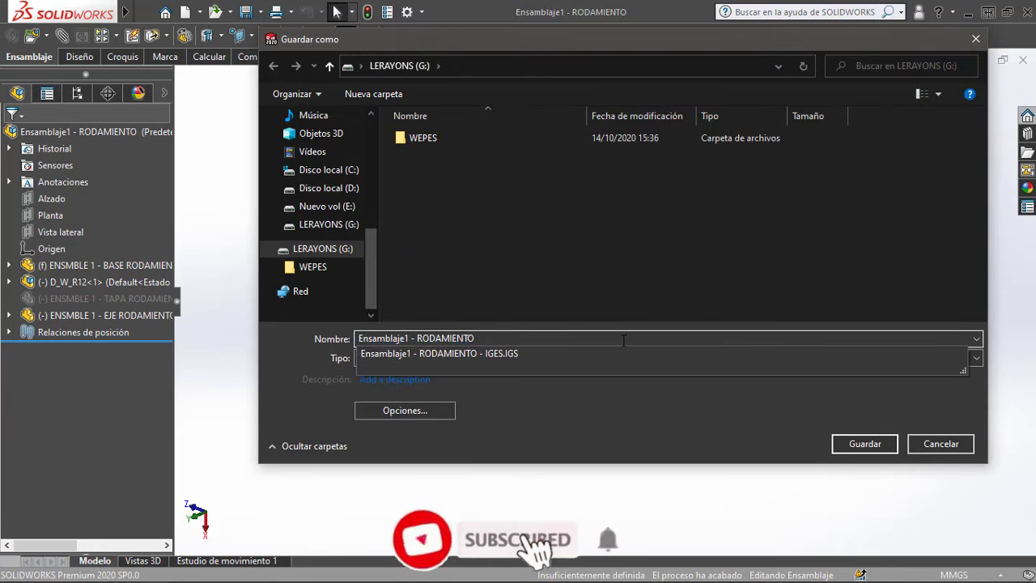
type("EP")
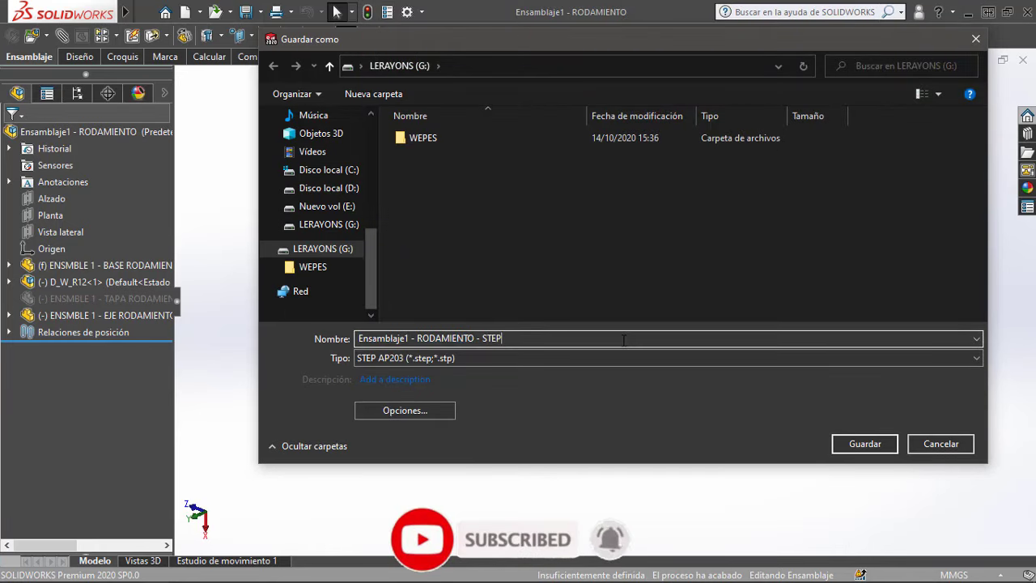
key("Return")
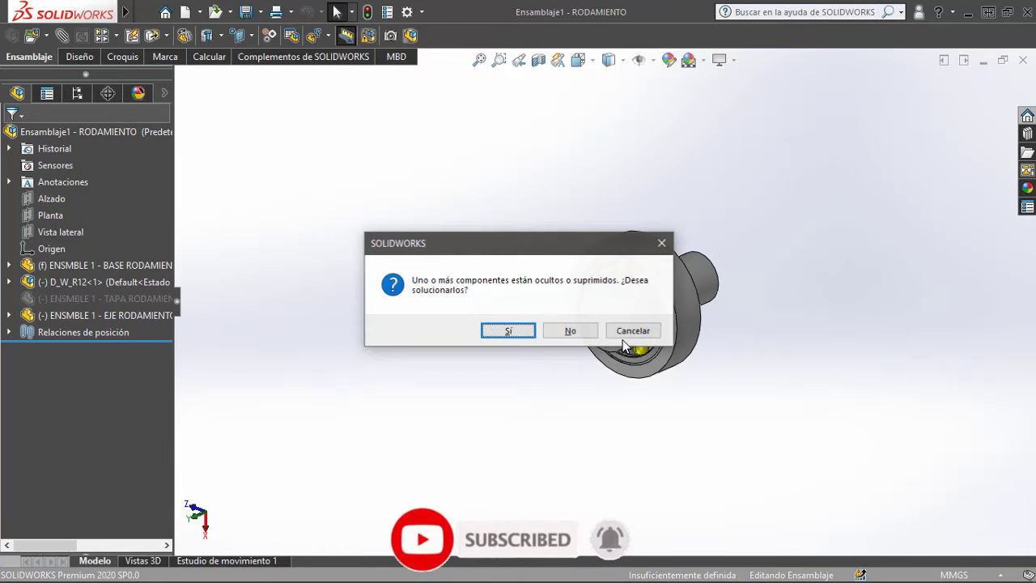
left_click(595, 334)
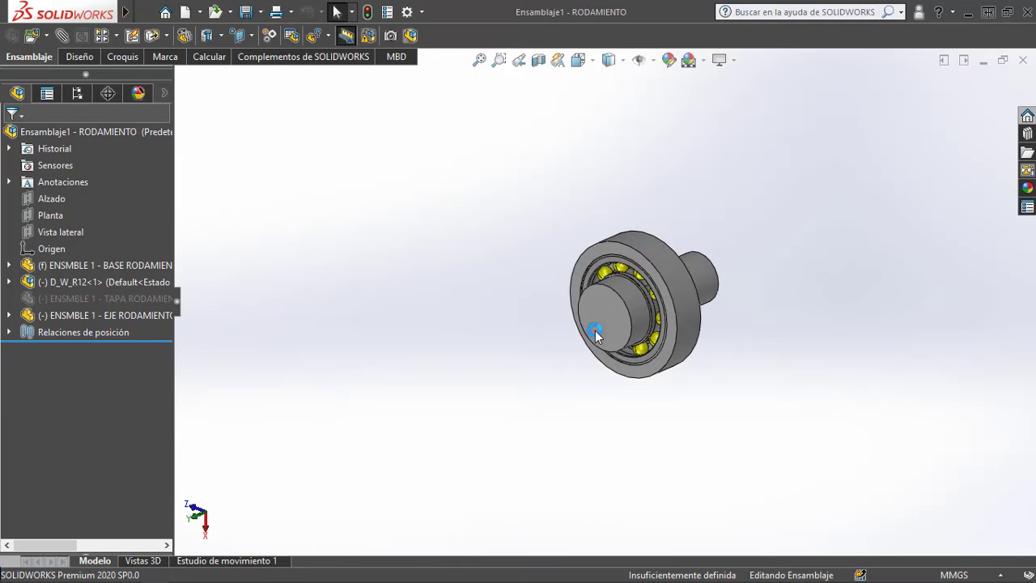
Step: Export the assembly as Parasolid named 'Ensamblaje1 - RODAMIENTO - PARASOLID', declining to fix hidden components
left_click(260, 11)
left_click(270, 50)
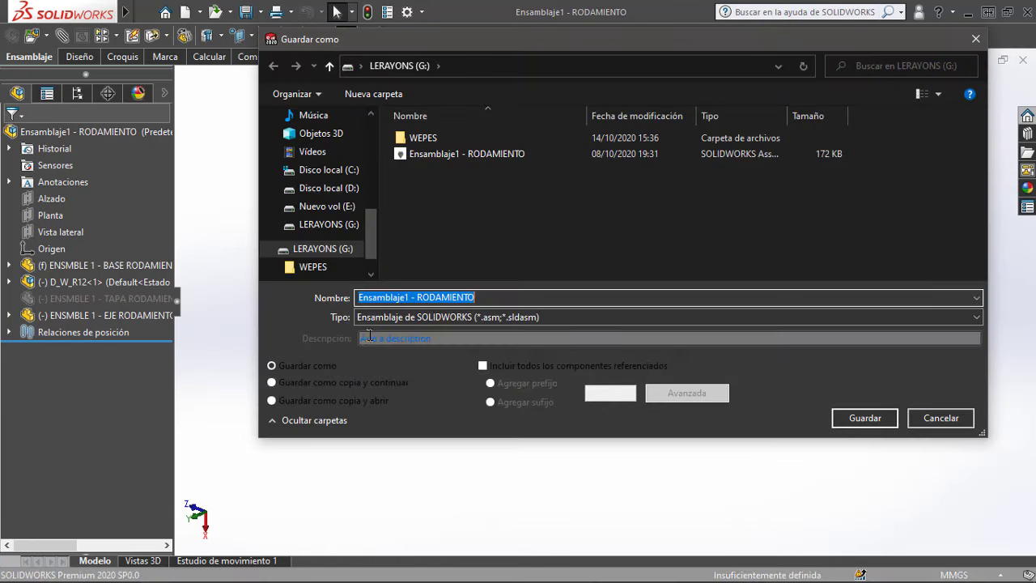
left_click(378, 319)
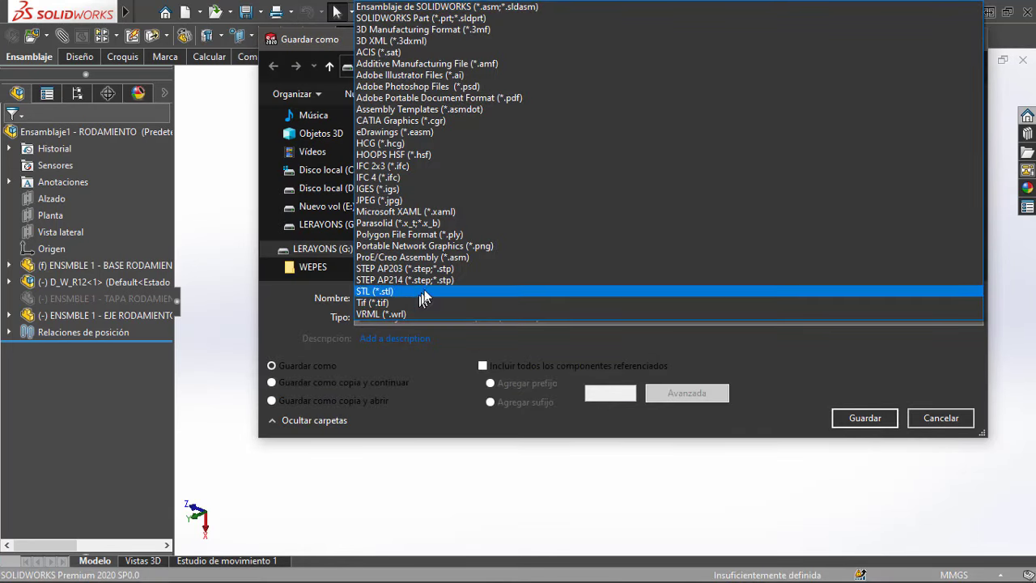
left_click(437, 230)
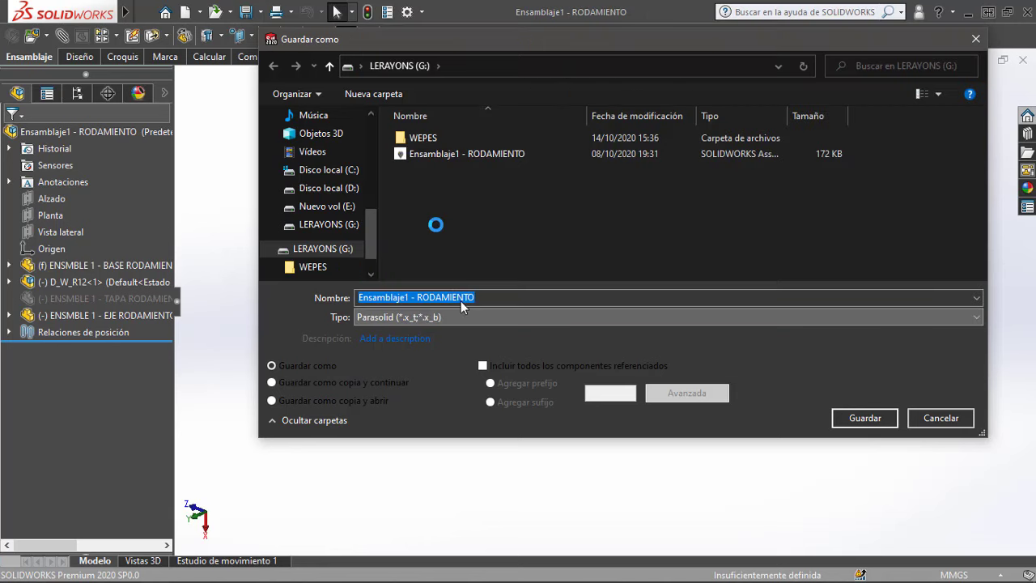
left_click(490, 338)
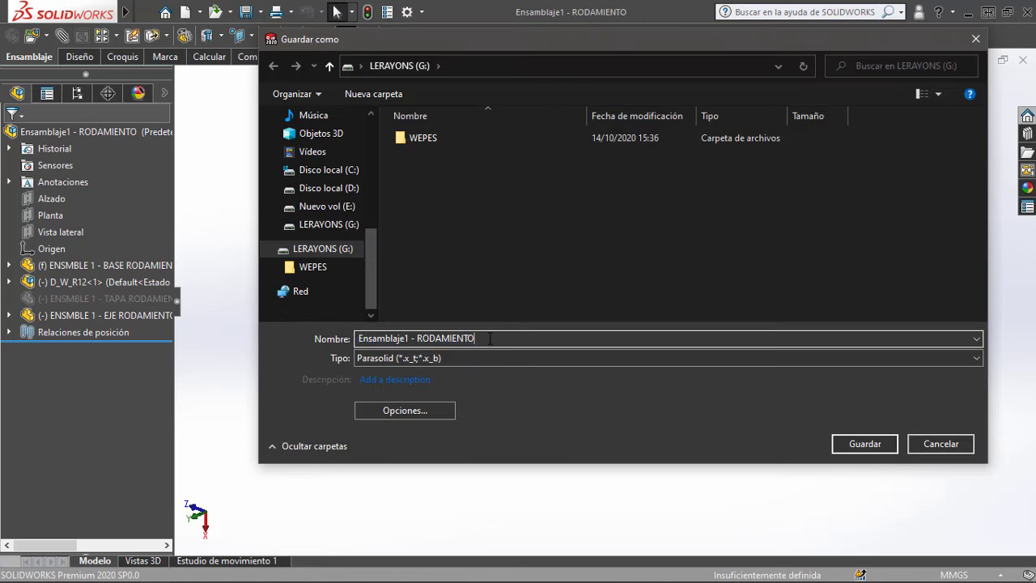
type(" - ")
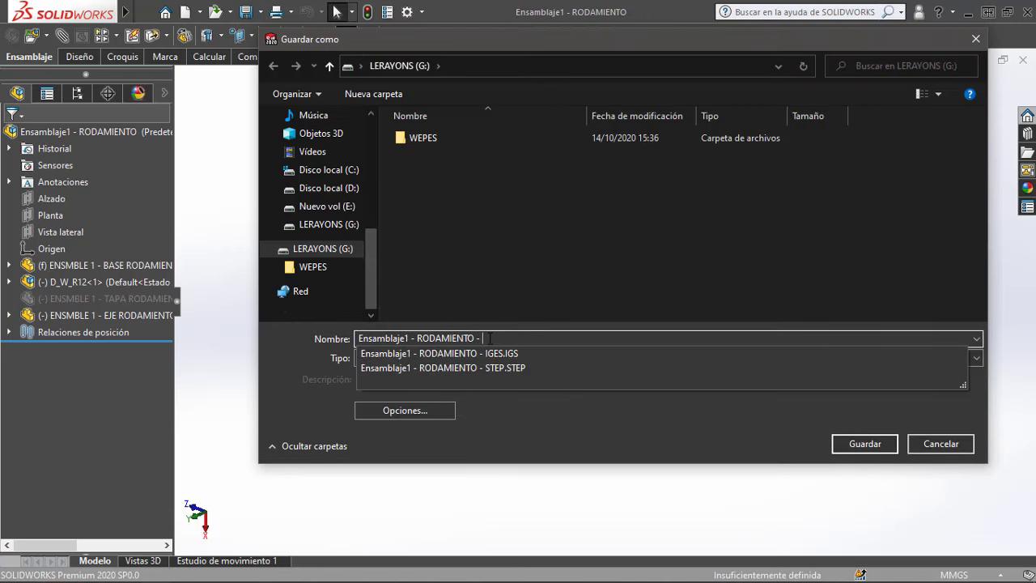
type("PARASOLID")
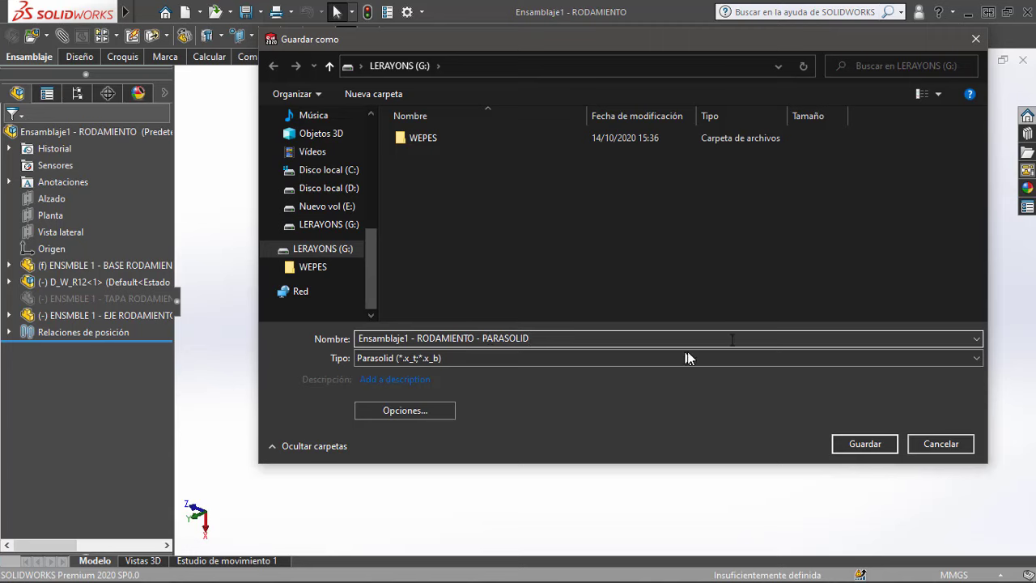
left_click(863, 443)
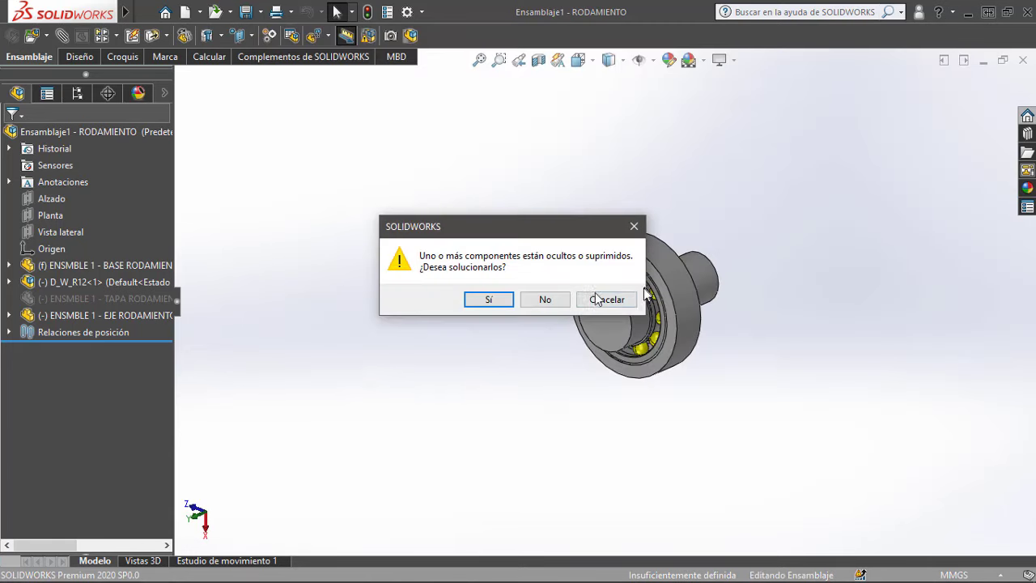
left_click(550, 300)
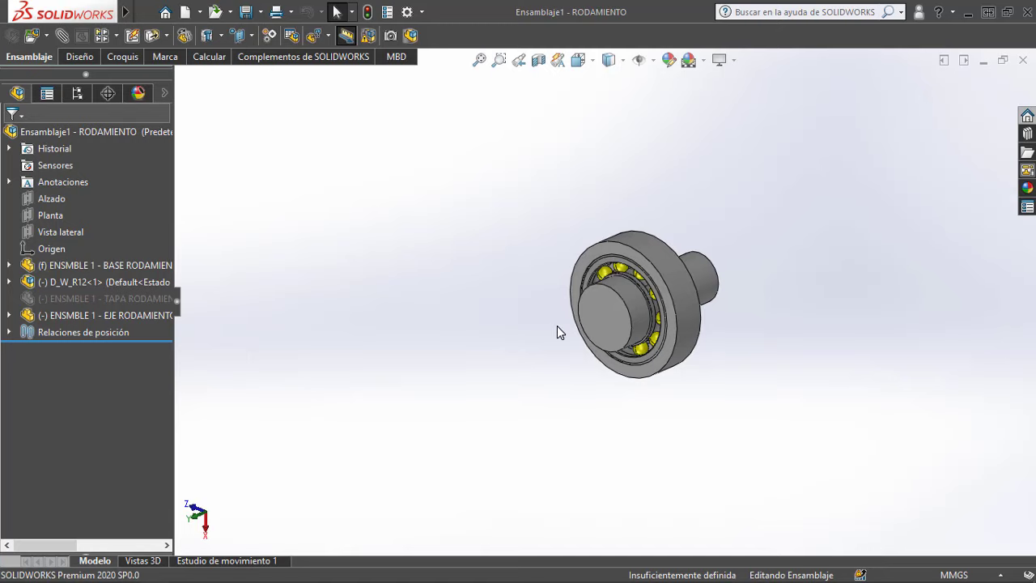
Step: Close the bearing assembly and switch to File Explorer
scroll(570, 320, "up", 2)
left_click(1022, 60)
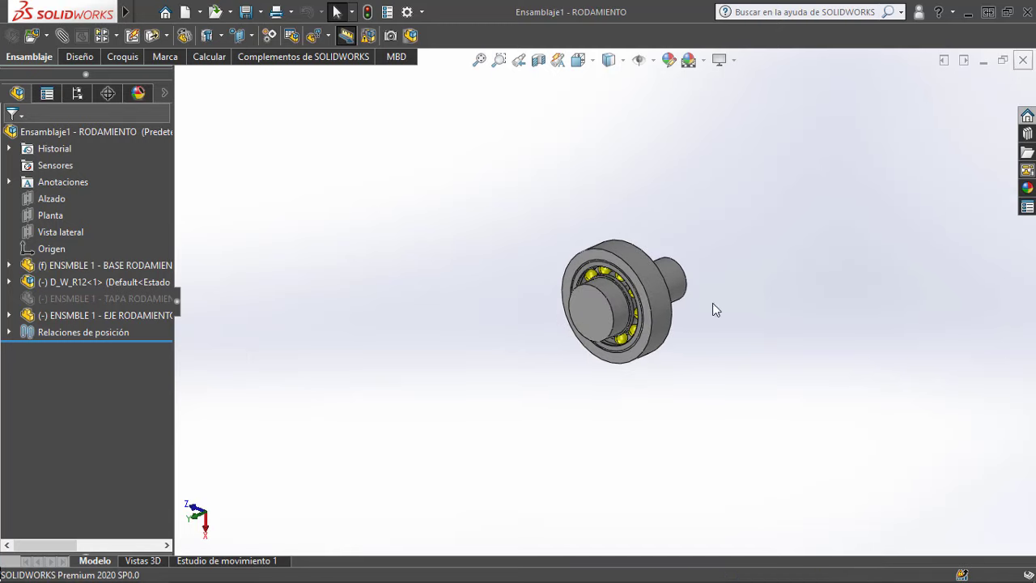
left_click(127, 572)
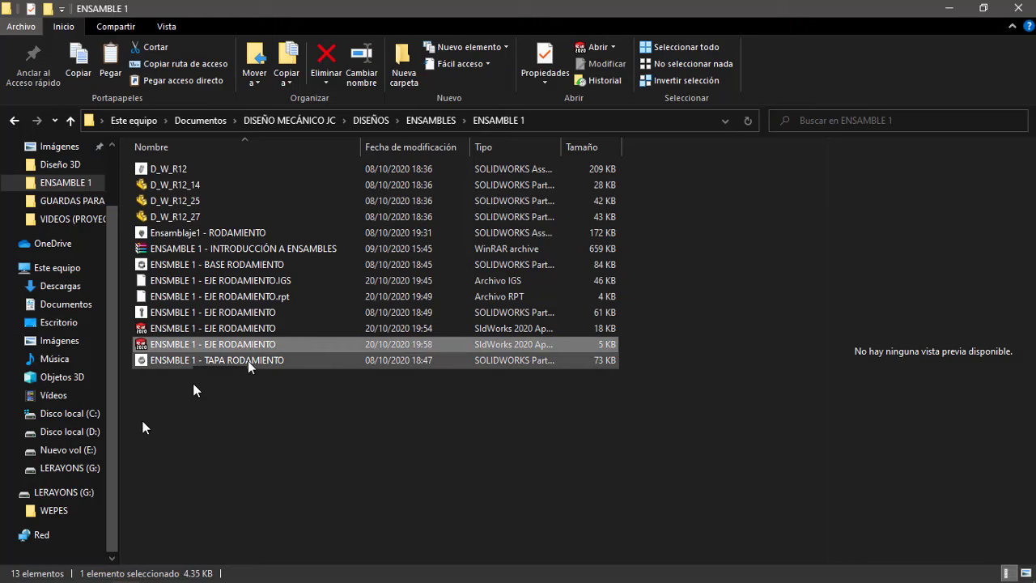
Step: On LERAYONS (G:), select the exported STEP assembly file and switch back to SOLIDWORKS
left_click(49, 492)
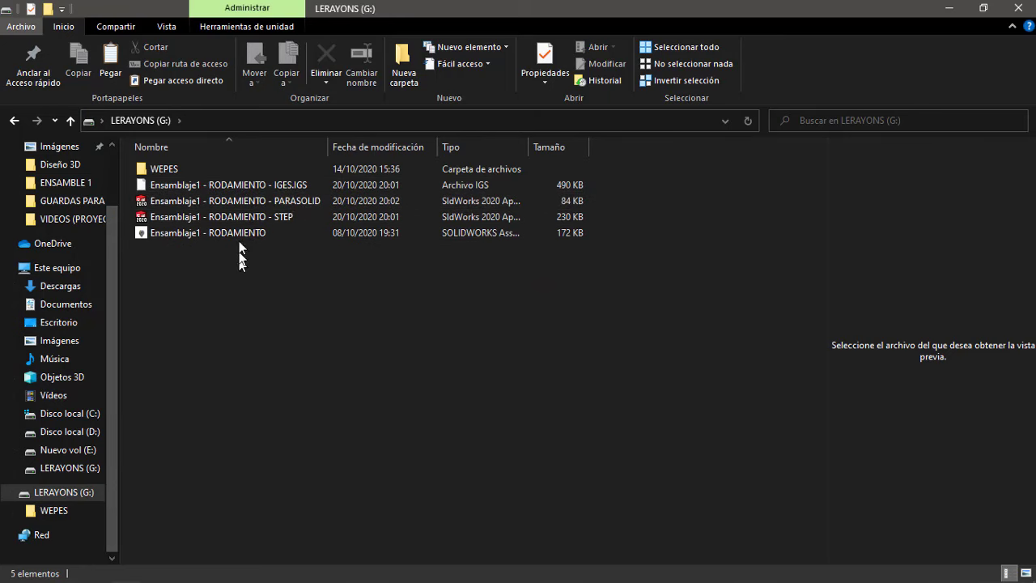
left_click(219, 217)
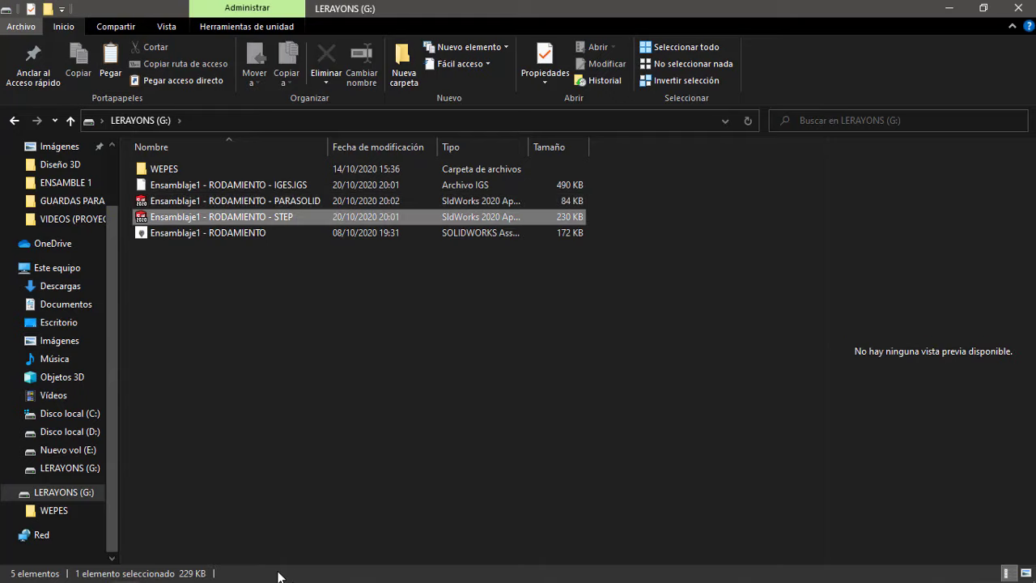
left_click(158, 575)
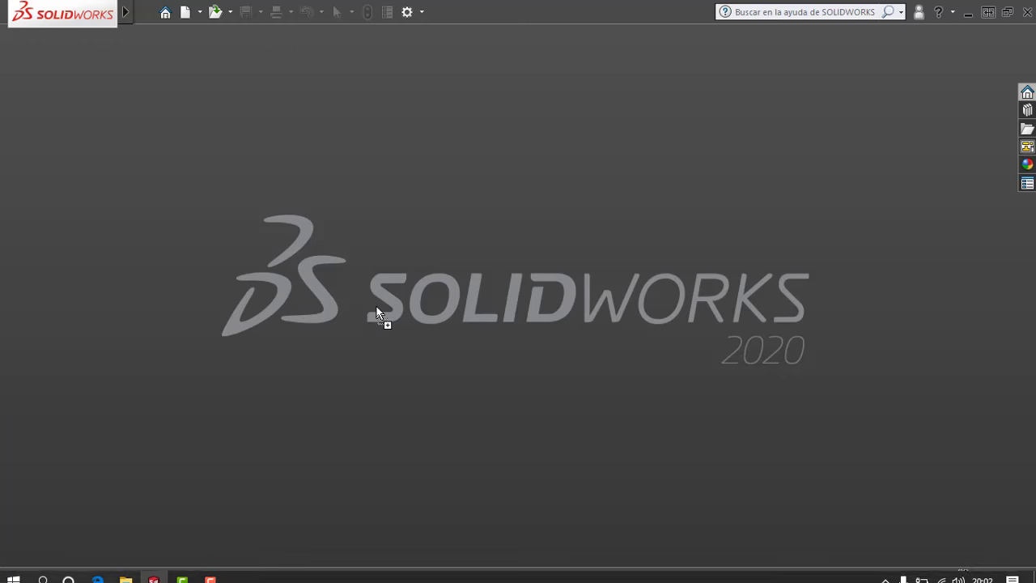
Step: Open the STEP assembly export in SOLIDWORKS and orbit it, returning to the isometric view
left_click_drag(376, 310, 376, 310)
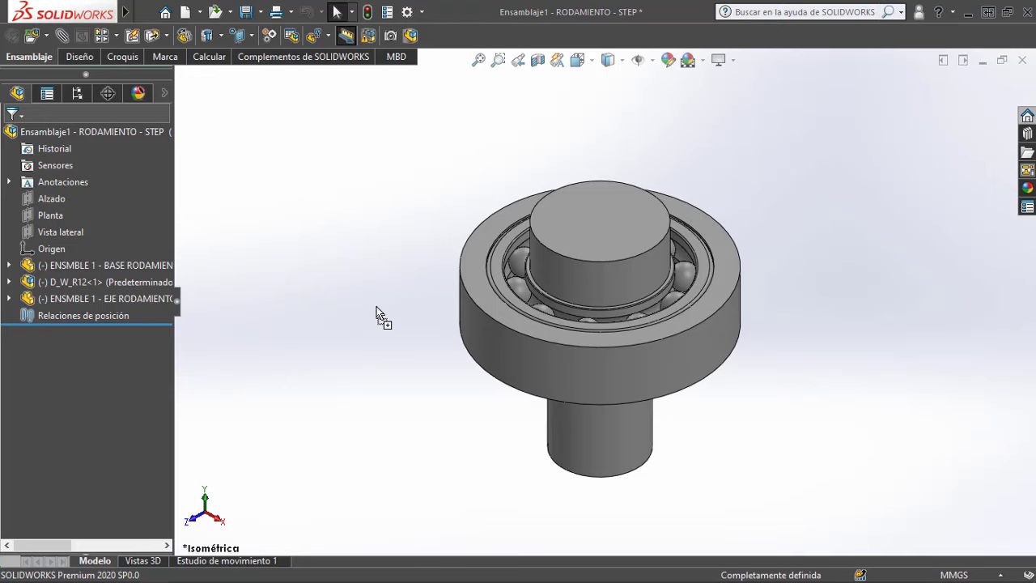
mouse_move(519, 332)
middle_mouse_down()
mouse_move(584, 443)
mouse_move(509, 479)
middle_mouse_up()
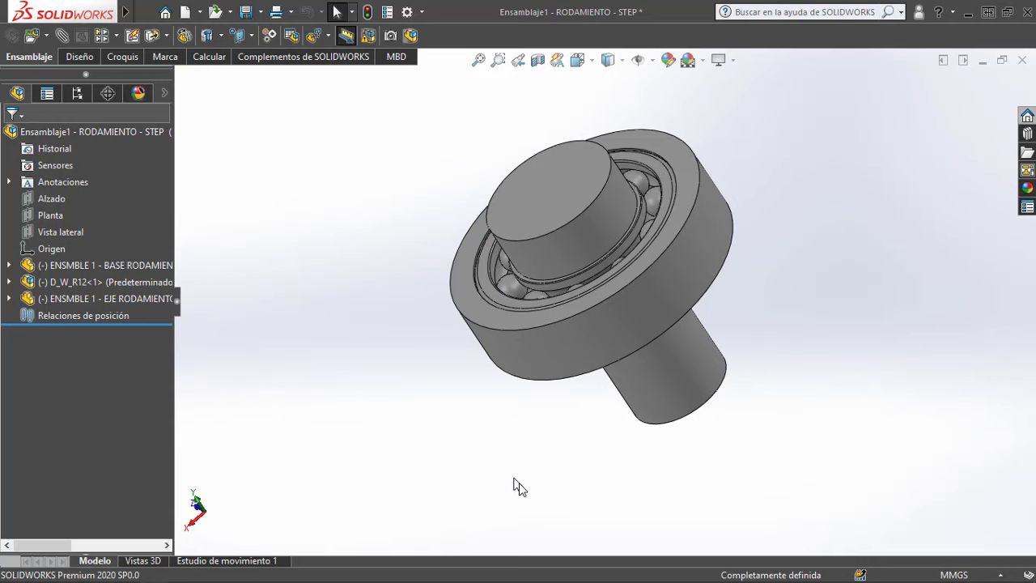
key("ctrl+7")
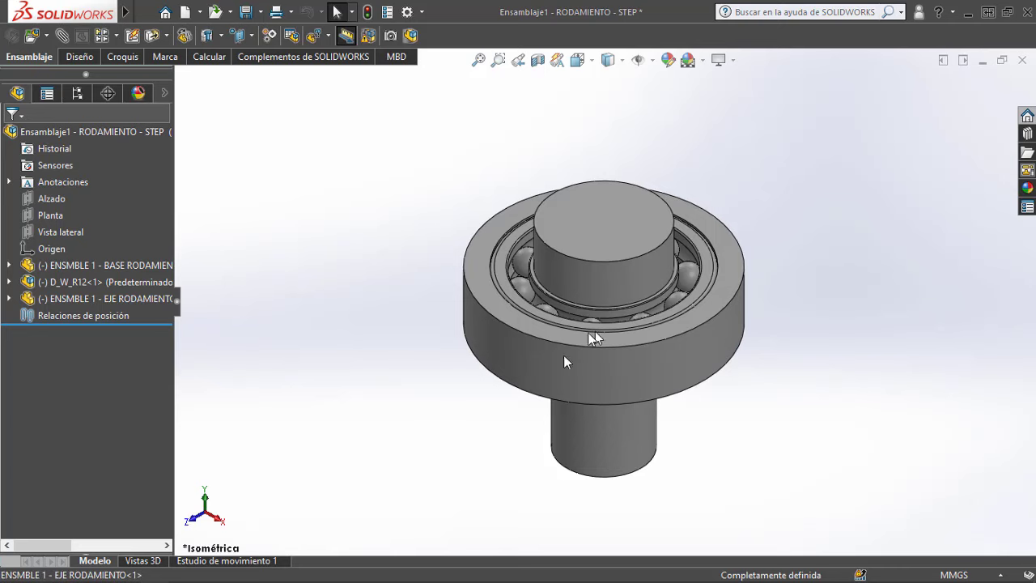
Step: Drag the shaft and base ring apart to confirm independent movement, then close without saving
left_click(581, 421)
mouse_move(620, 365)
left_mouse_down()
mouse_move(639, 374)
mouse_move(608, 377)
mouse_move(689, 370)
mouse_move(488, 421)
mouse_move(558, 341)
left_mouse_up()
left_click(578, 351)
mouse_move(667, 371)
left_mouse_down()
mouse_move(586, 441)
mouse_move(723, 510)
left_mouse_up()
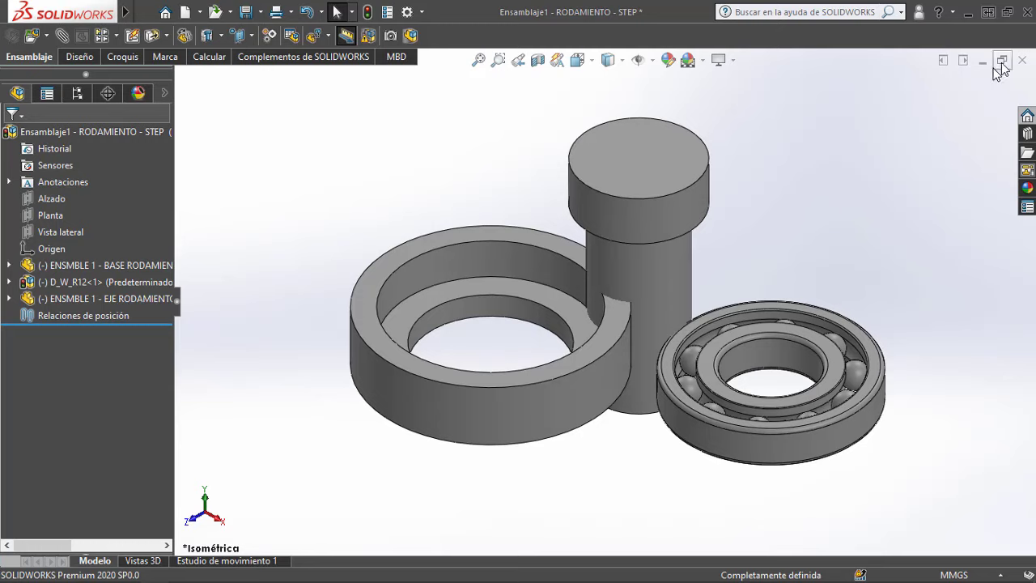
left_click(1021, 60)
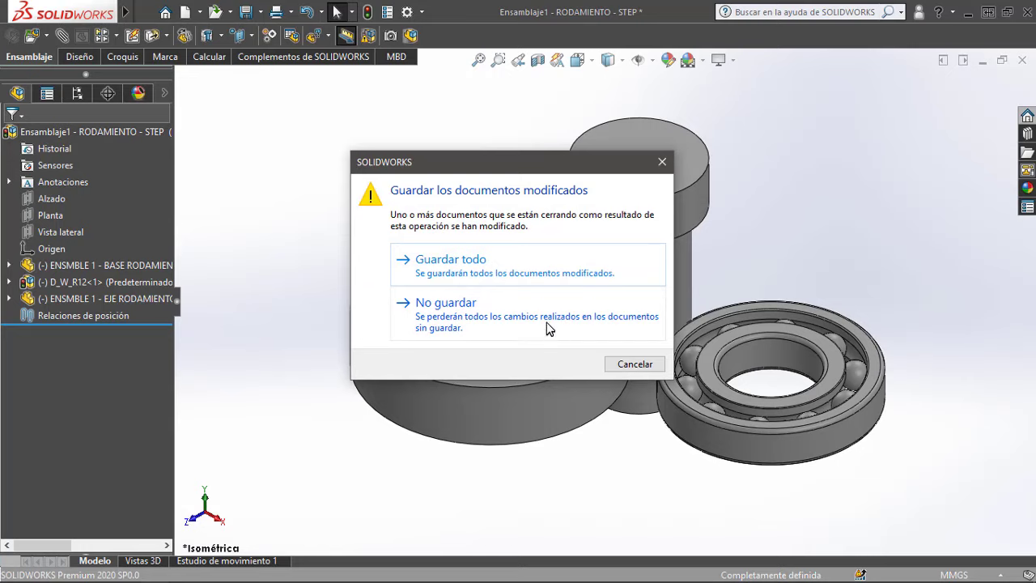
left_click(555, 309)
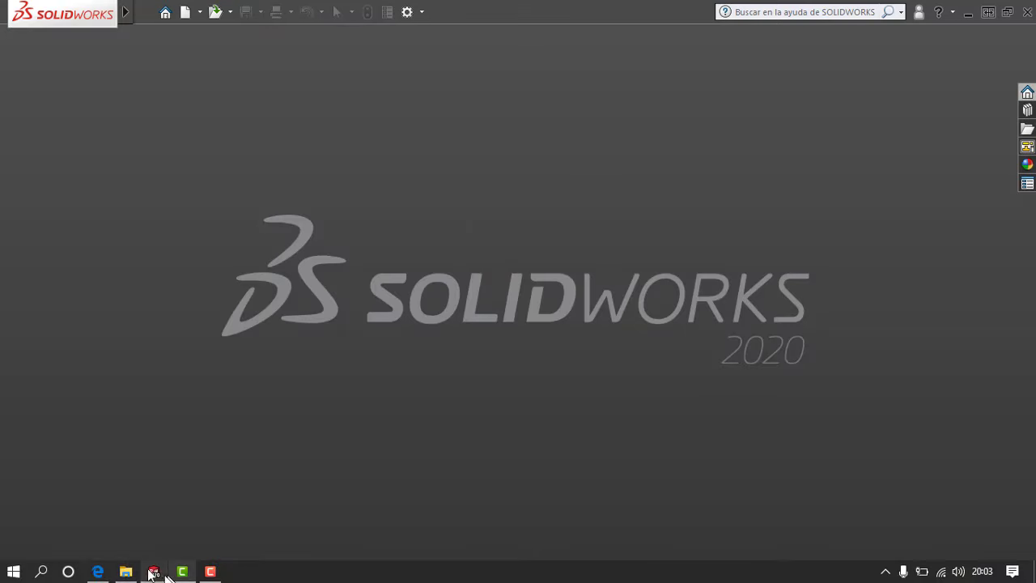
Step: Open the Ensamblaje1 - RODAMIENTO - PARASOLID export from File Explorer in SOLIDWORKS
left_click(126, 571)
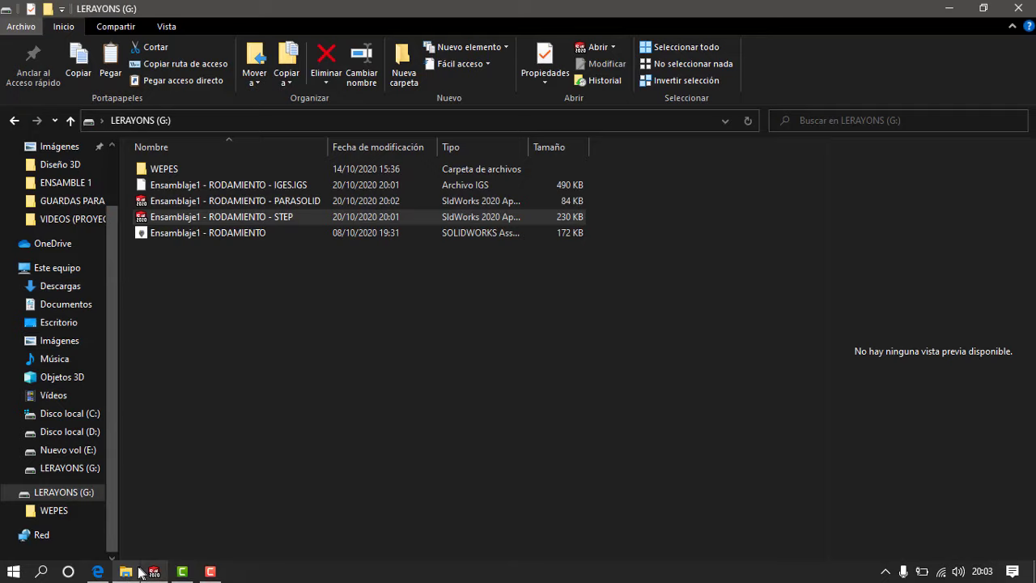
left_click(250, 201)
mouse_move(293, 438)
left_mouse_down()
mouse_move(164, 576)
mouse_move(321, 394)
left_mouse_up()
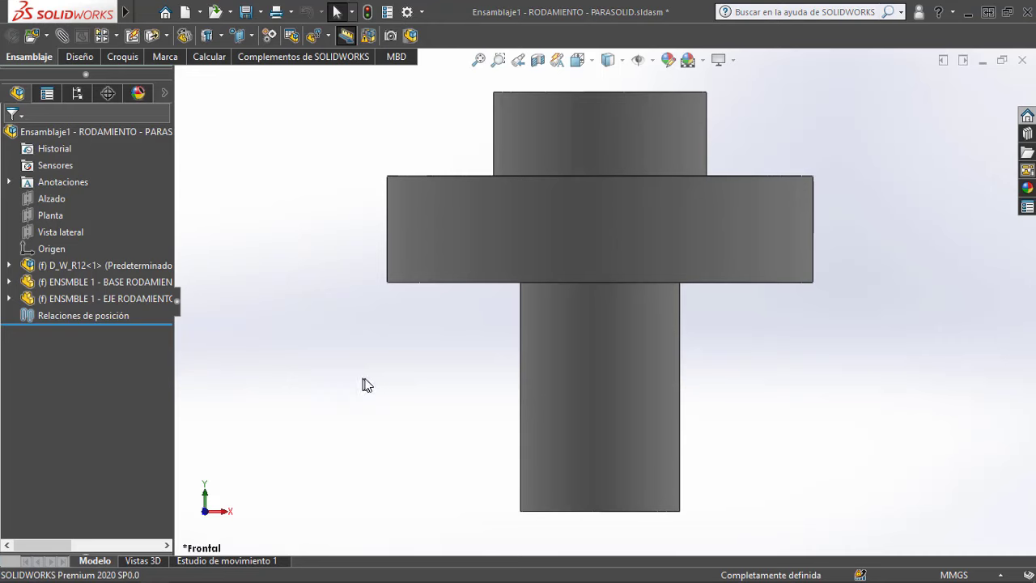
Step: Fit, orbit and zoom the Parasolid bearing from above, then close it without saving
key("f")
middle_click_drag(624, 298, 591, 385)
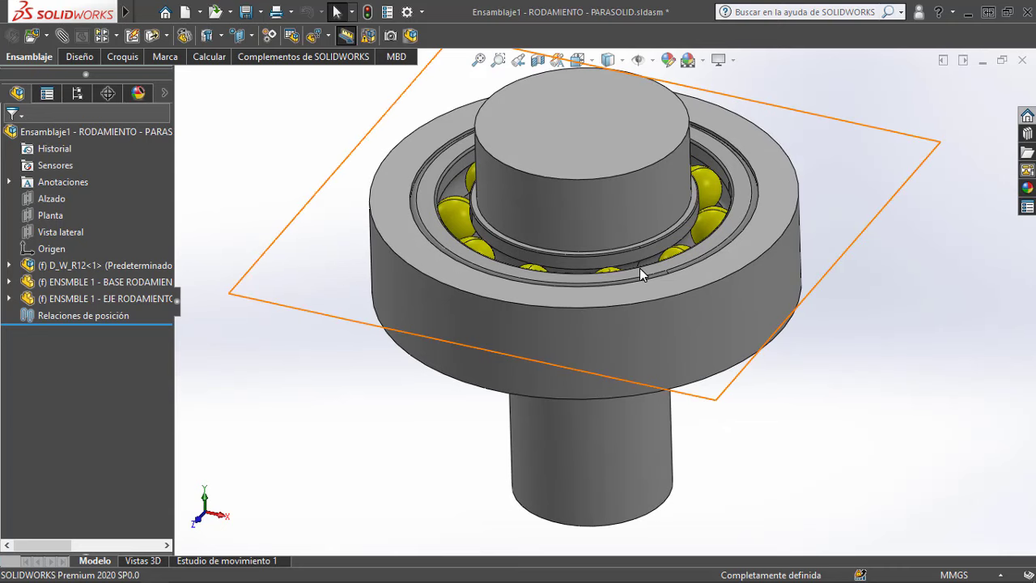
scroll(639, 268, "up", 2)
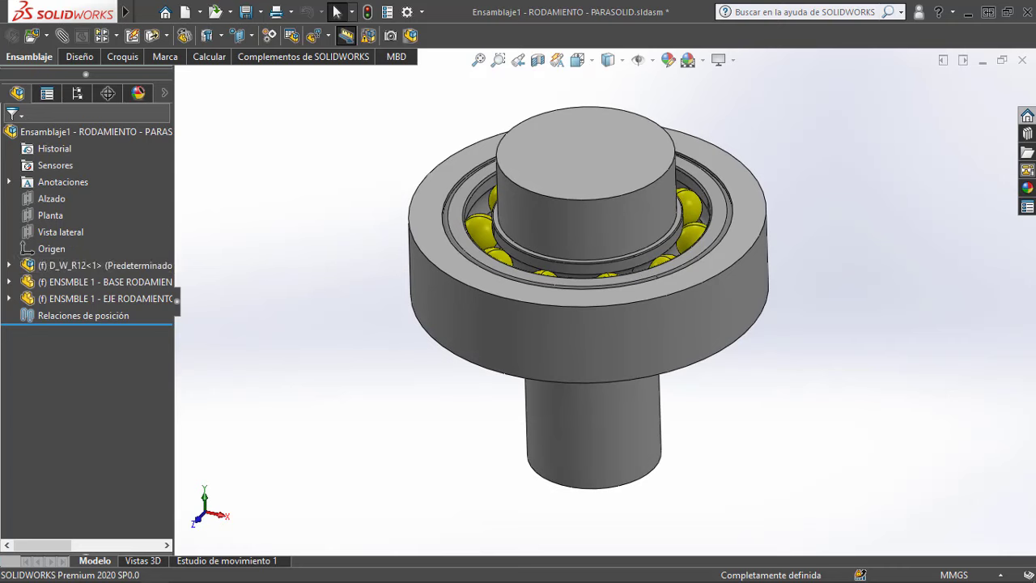
left_click(1021, 60)
left_click(529, 317)
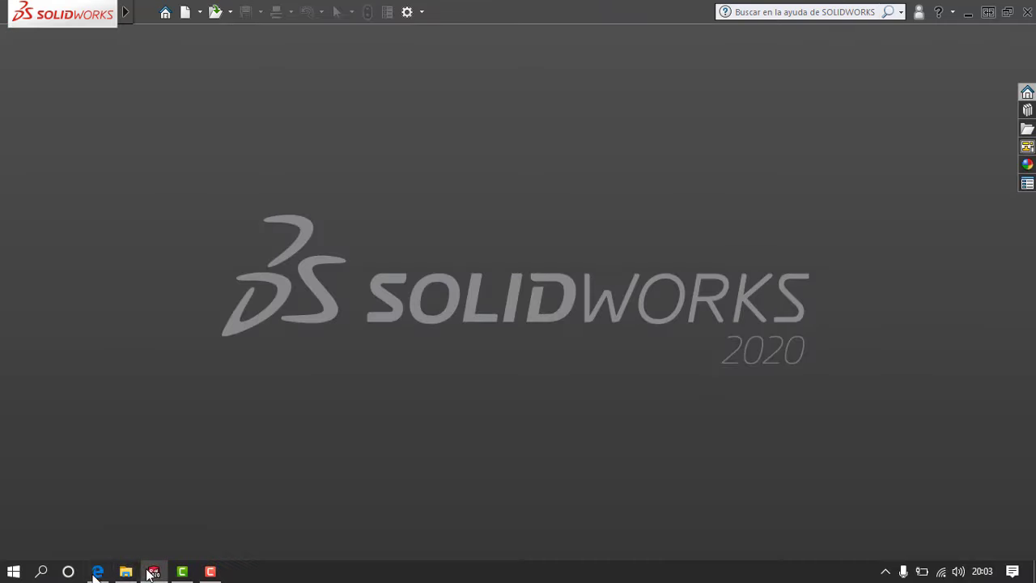
Step: Drag the Ensamblaje1 - RODAMIENTO - IGES file from LERAYONS (G:) into SOLIDWORKS
left_click(128, 573)
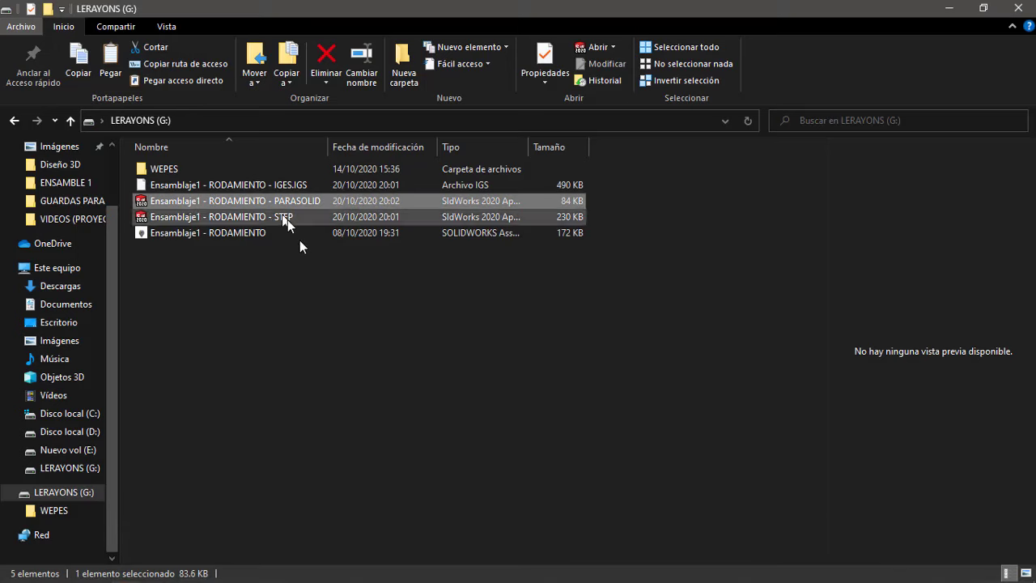
mouse_move(243, 185)
left_mouse_down()
mouse_move(246, 579)
mouse_move(186, 575)
left_mouse_up()
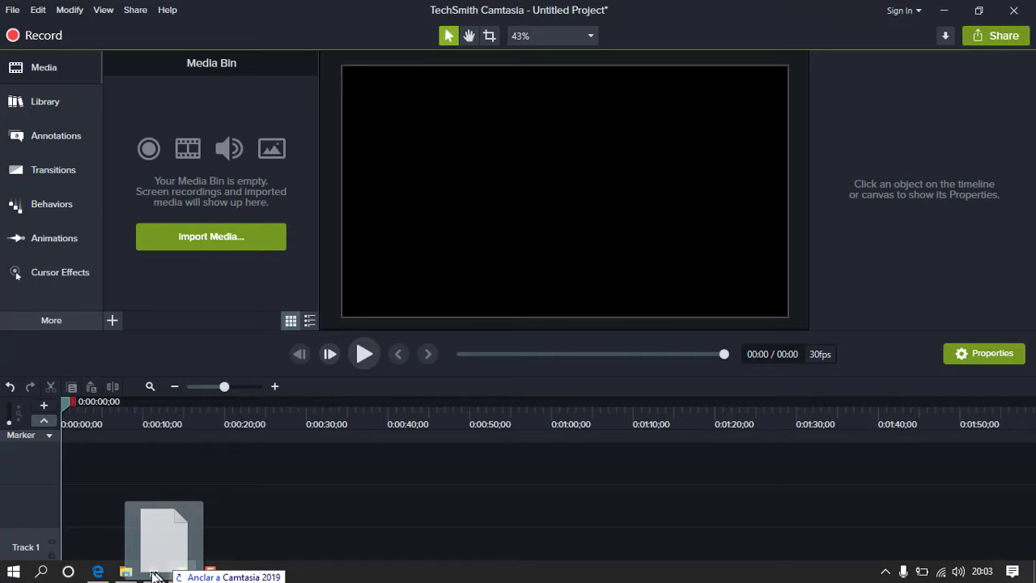
left_click_drag(186, 575, 154, 575)
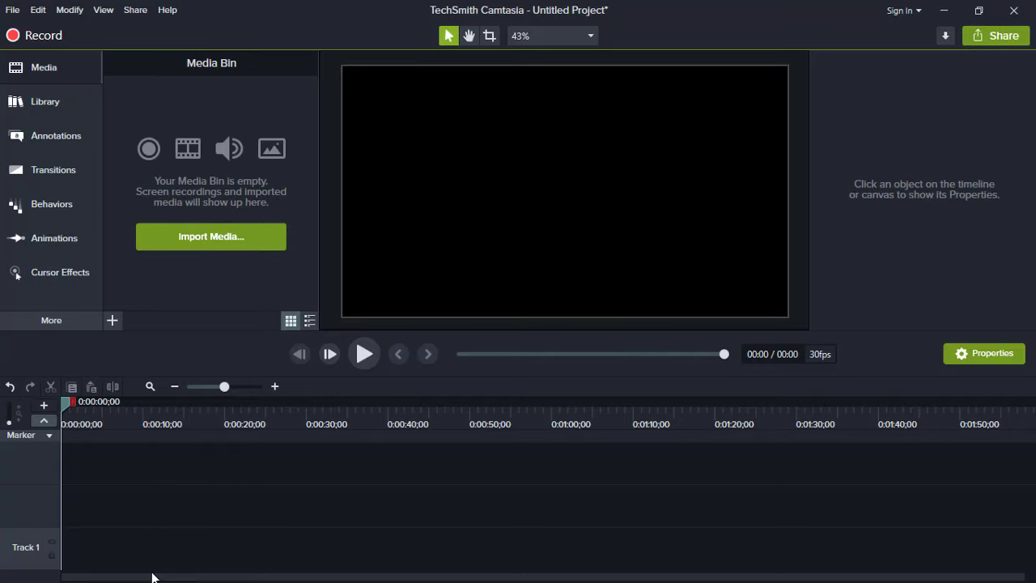
key("alt+Tab")
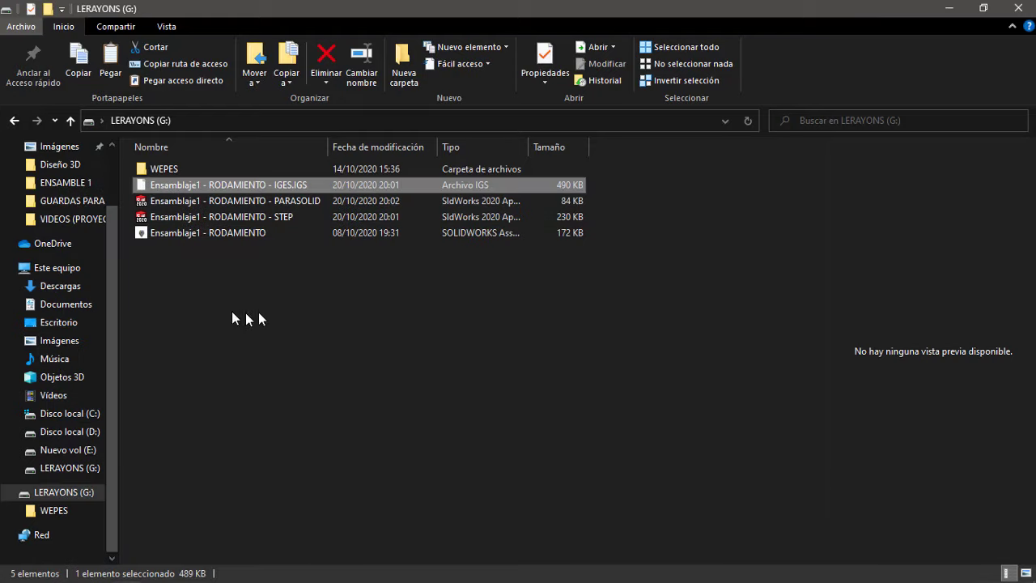
mouse_move(166, 188)
left_mouse_down()
mouse_move(156, 574)
mouse_move(284, 400)
left_mouse_up()
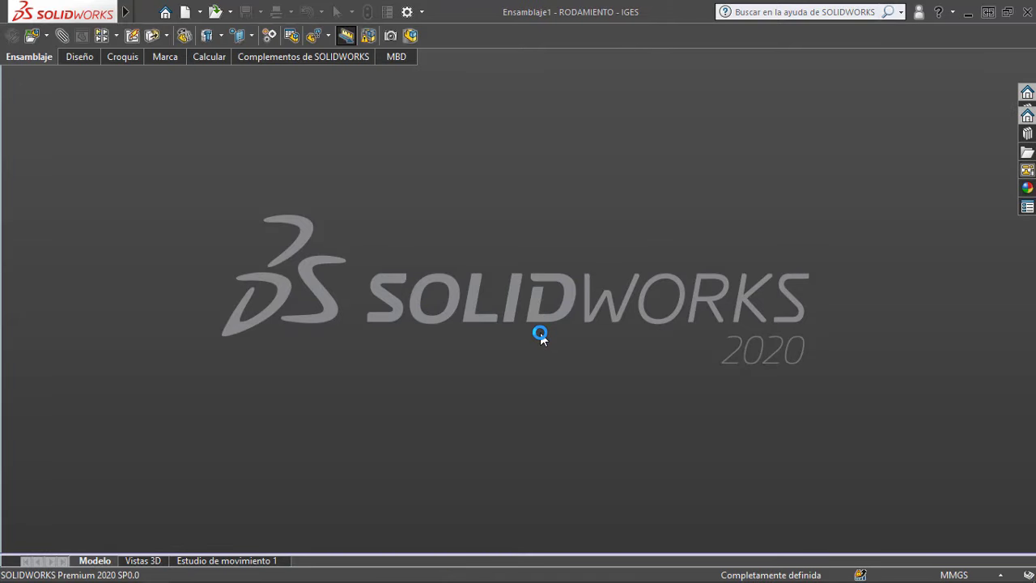
Step: Zoom and orbit the IGES bearing to view its base, D_W_R12 balls and shaft, then close unsaved
scroll(540, 335, "up", 2)
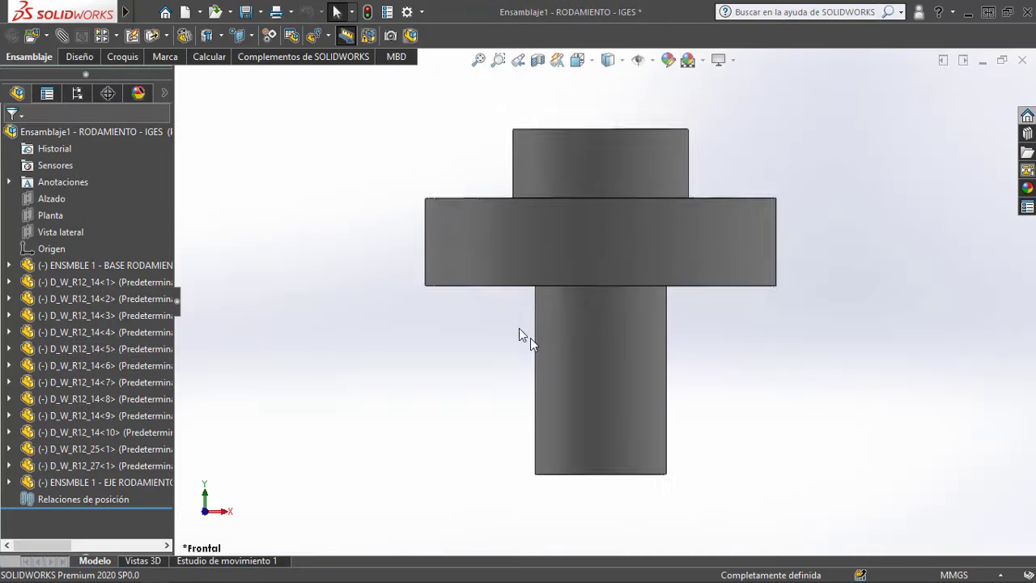
scroll(530, 338, "up", 2)
mouse_move(553, 336)
middle_mouse_down()
mouse_move(513, 402)
mouse_move(508, 430)
mouse_move(527, 432)
middle_mouse_up()
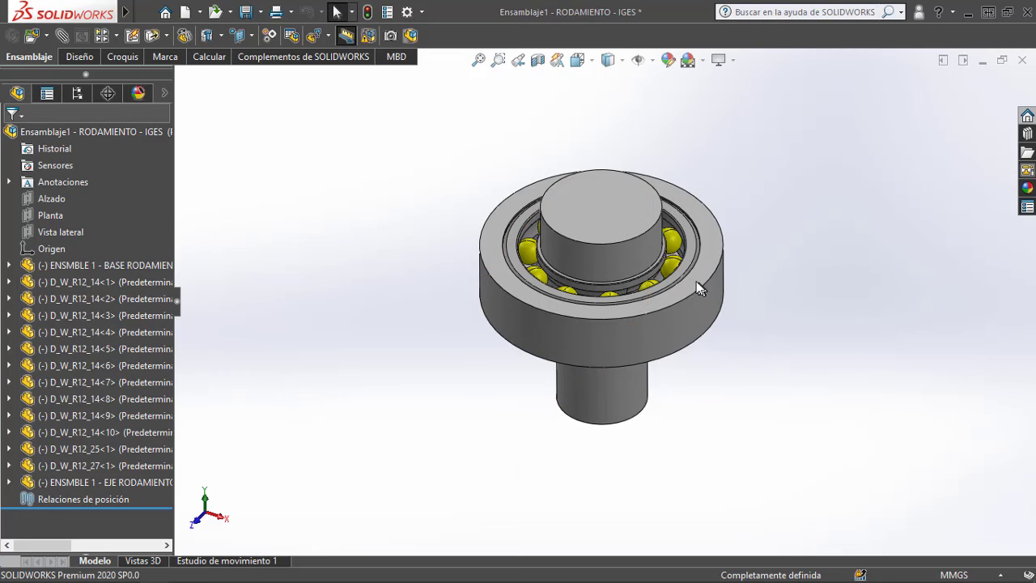
scroll(696, 279, "down", 4)
middle_click_drag(696, 274, 724, 186)
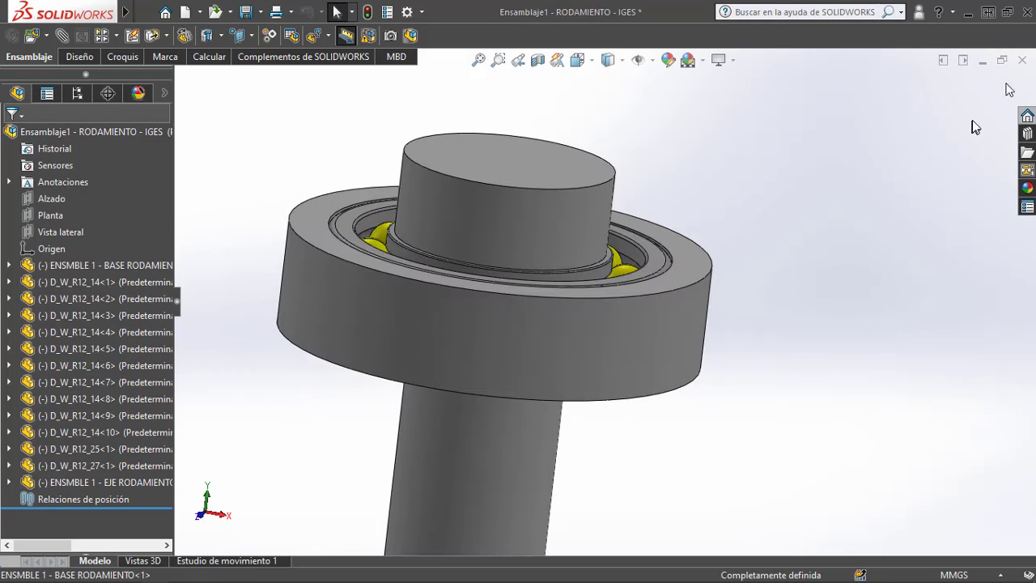
left_click(1021, 61)
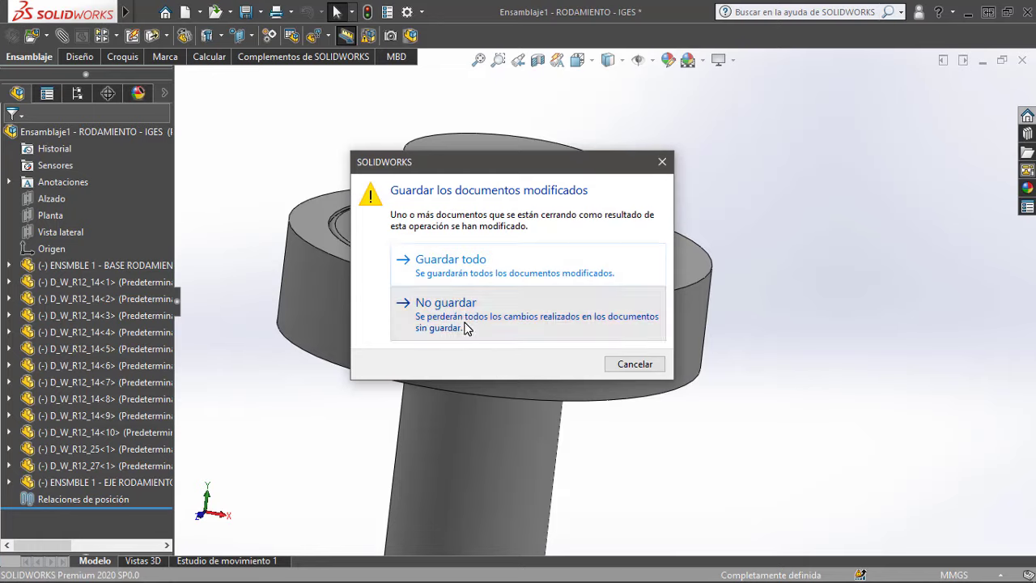
left_click(464, 326)
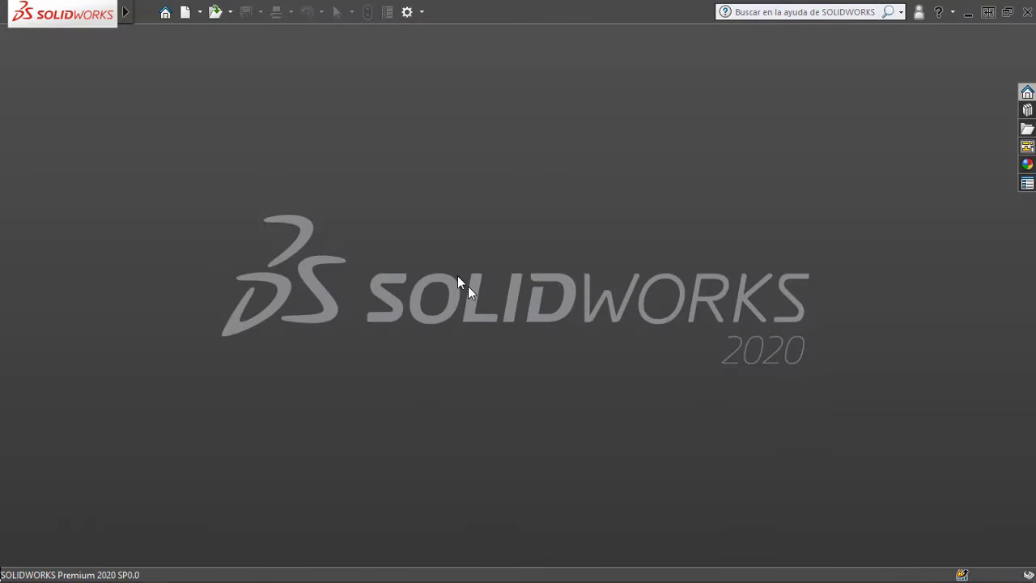